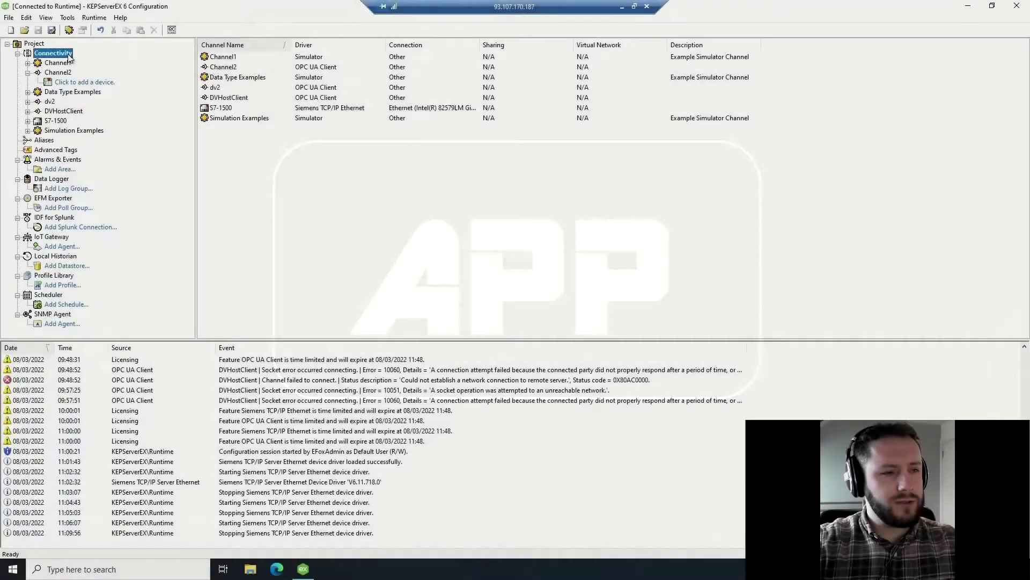
# - Start a new channel under Connectivity using the Siemens TCP/IP Ethernet driver
pyautogui.rightClick(66, 53)
pyautogui.click(87, 59)
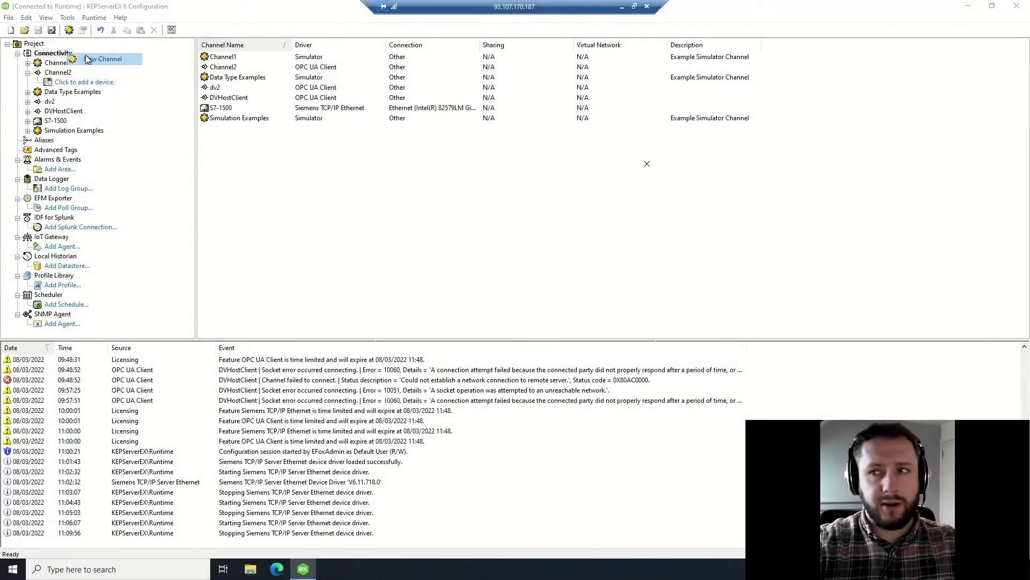
pyautogui.click(507, 234)
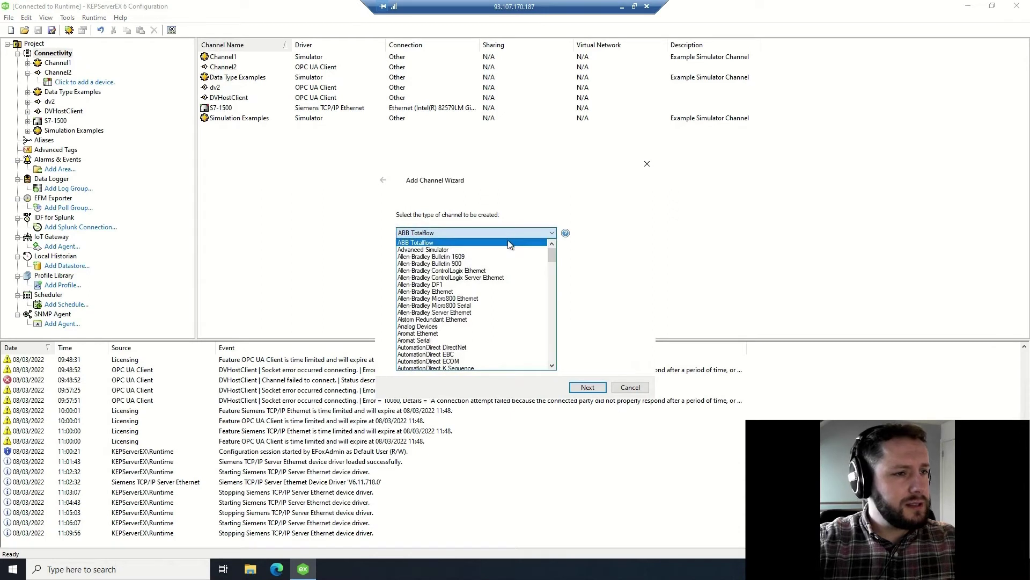
pyautogui.scroll(-20, 489, 322)
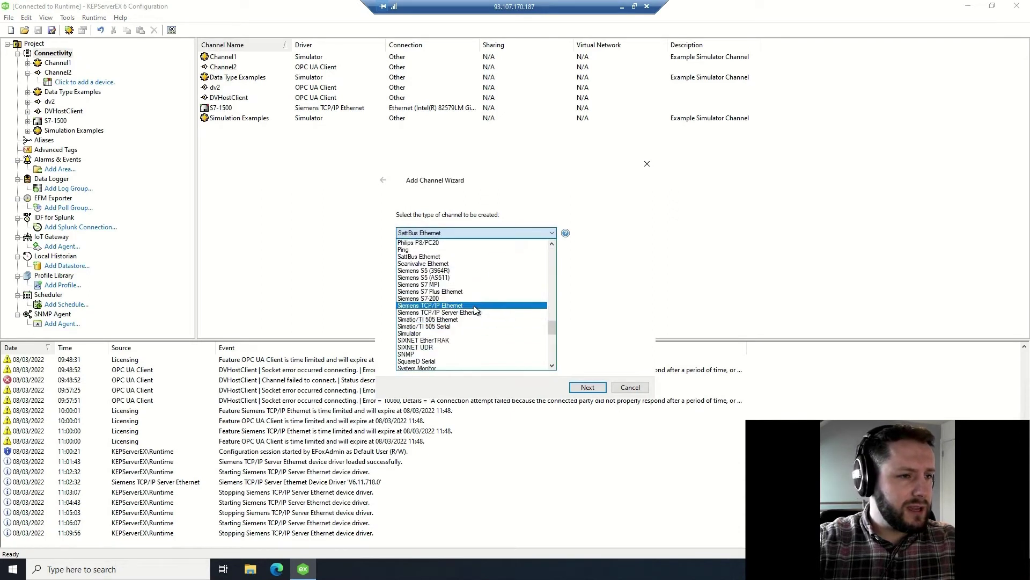
pyautogui.click(475, 306)
pyautogui.click(588, 387)
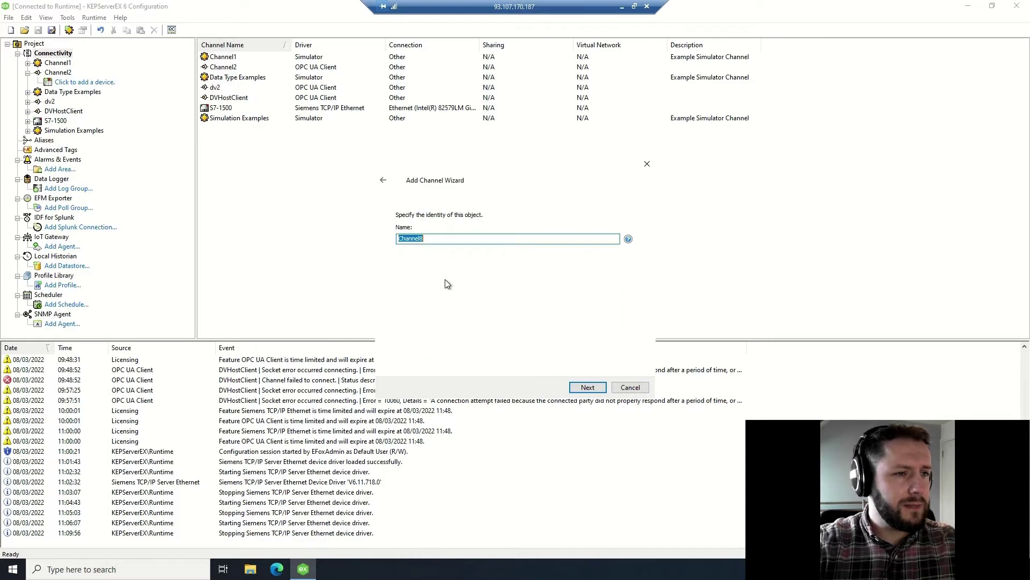
# - Name the channel S7-1500-DemoChannel
pyautogui.write('S7')
pyautogui.press('BackSpace')
pyautogui.press('BackSpace')
pyautogui.write('S7-1500')
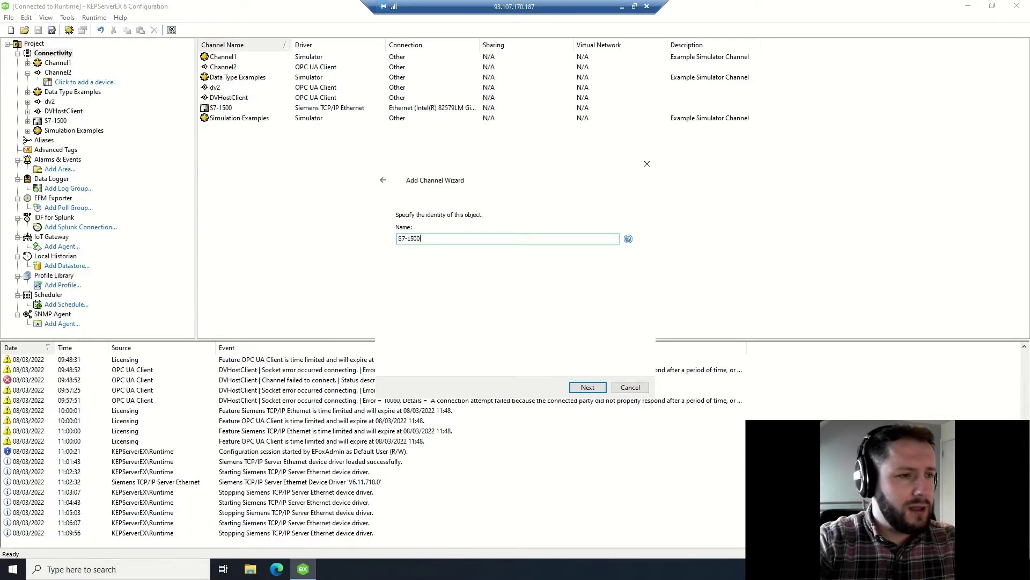
pyautogui.write('-Demo')
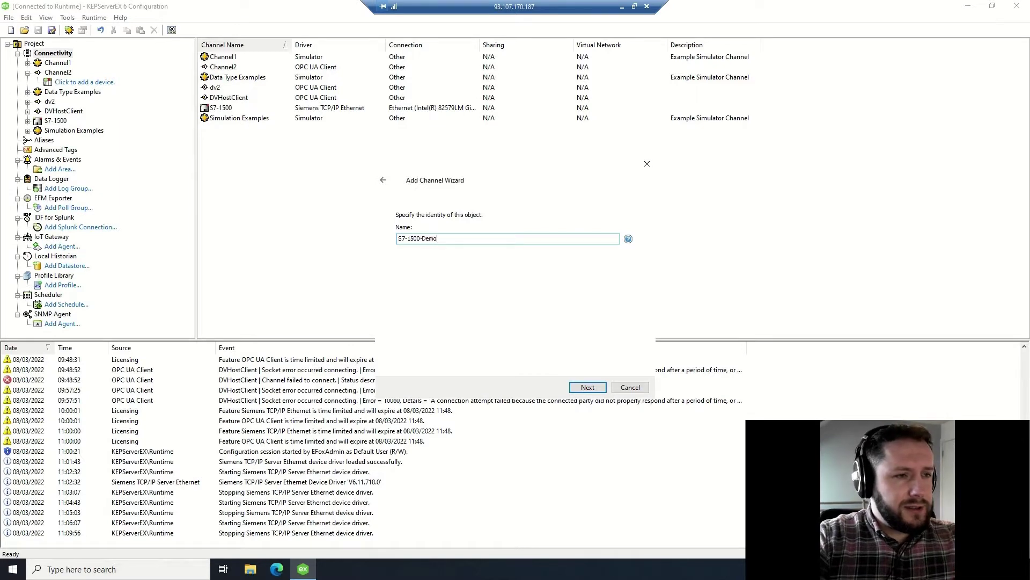
pyautogui.write('Chann')
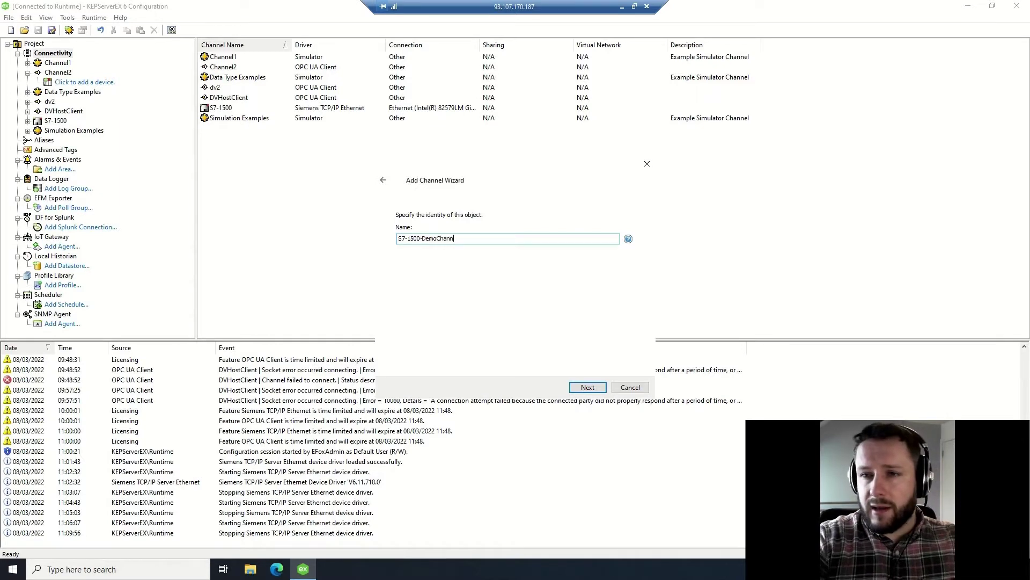
pyautogui.write('el')
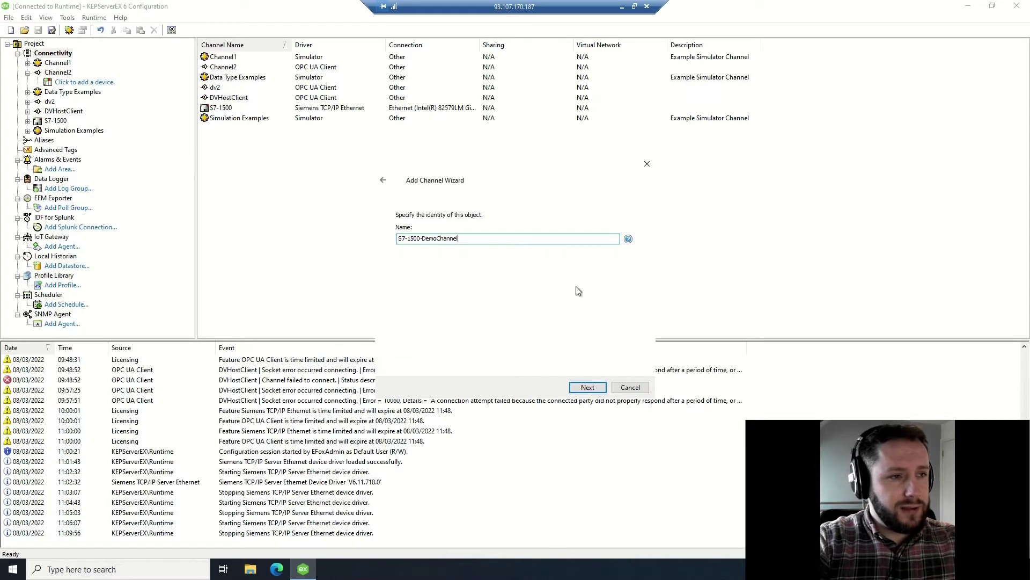
pyautogui.click(588, 388)
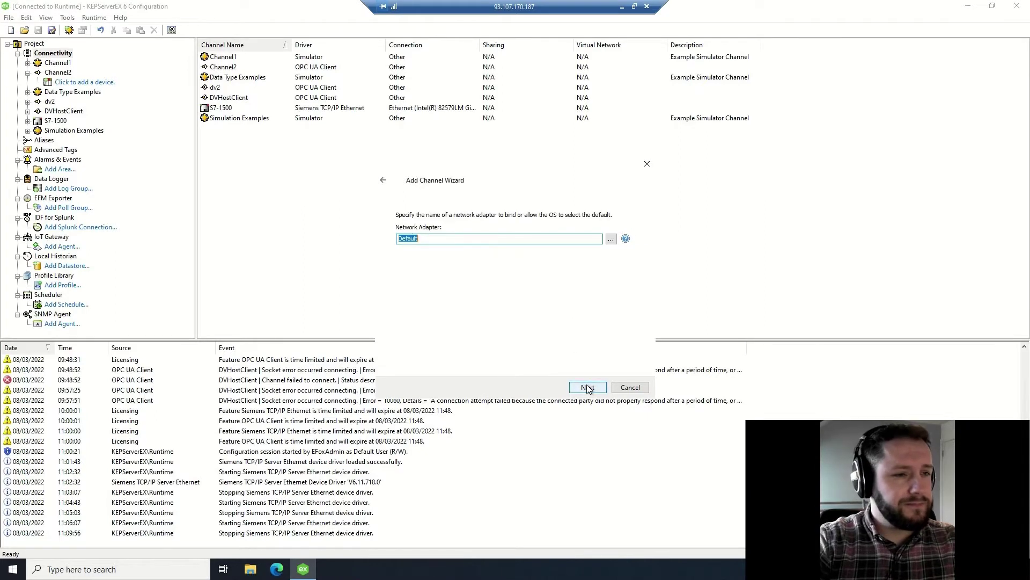
# - Bind the channel to the 192.168.1.87 Intel adapter, keep default settings, and finish
pyautogui.click(611, 239)
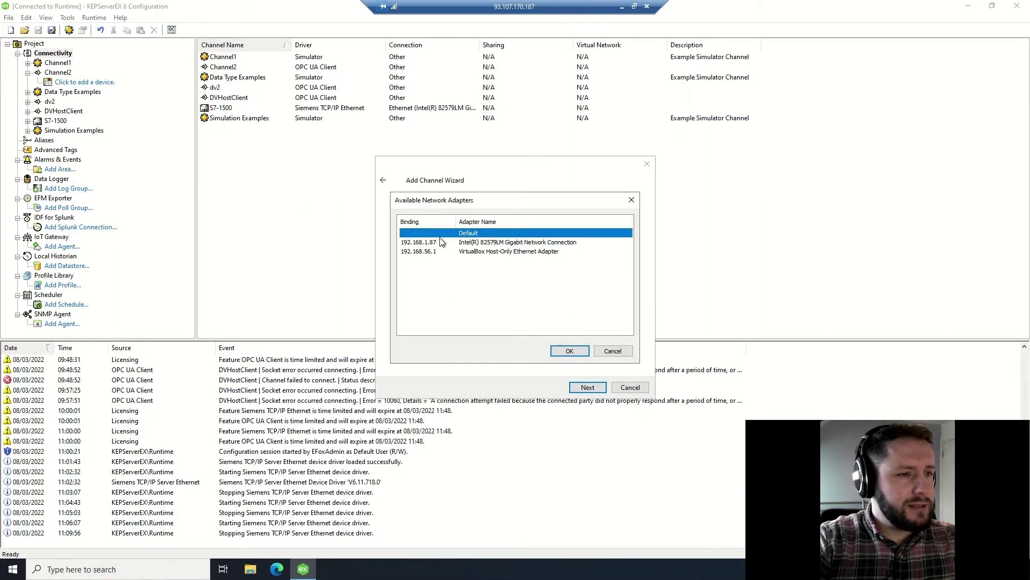
pyautogui.click(440, 242)
pyautogui.click(571, 349)
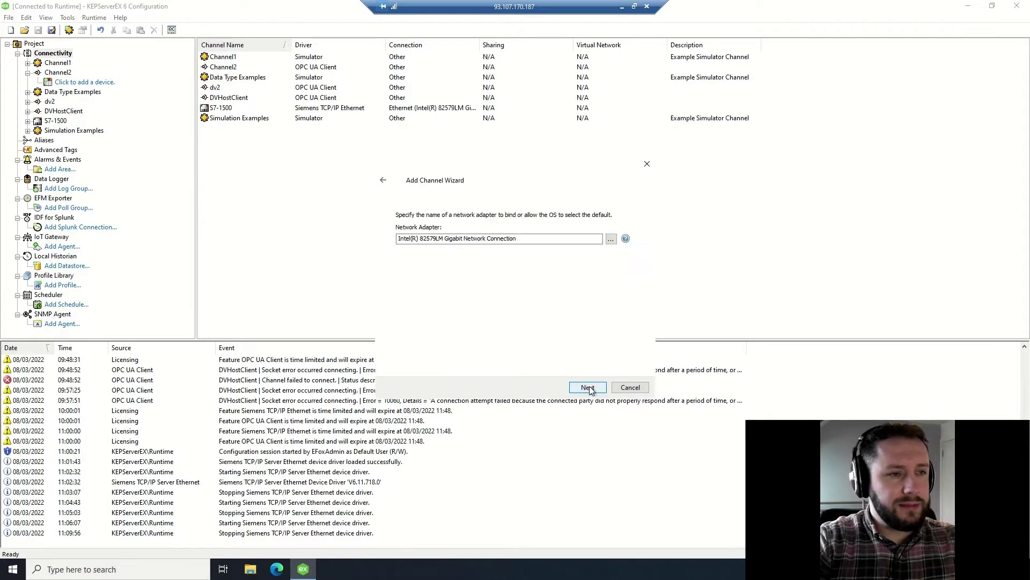
pyautogui.click(589, 388)
pyautogui.click(589, 388)
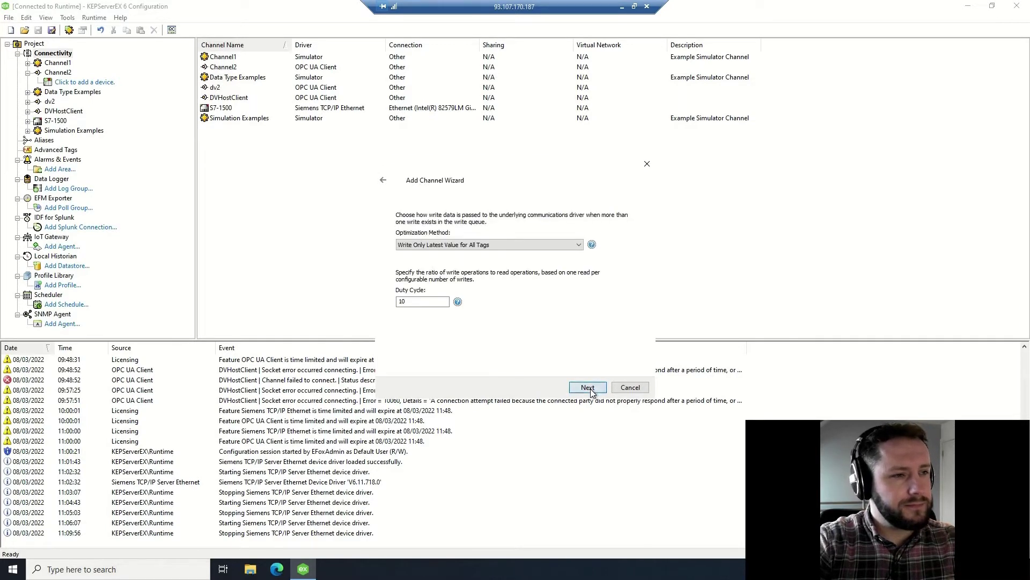
pyautogui.click(588, 388)
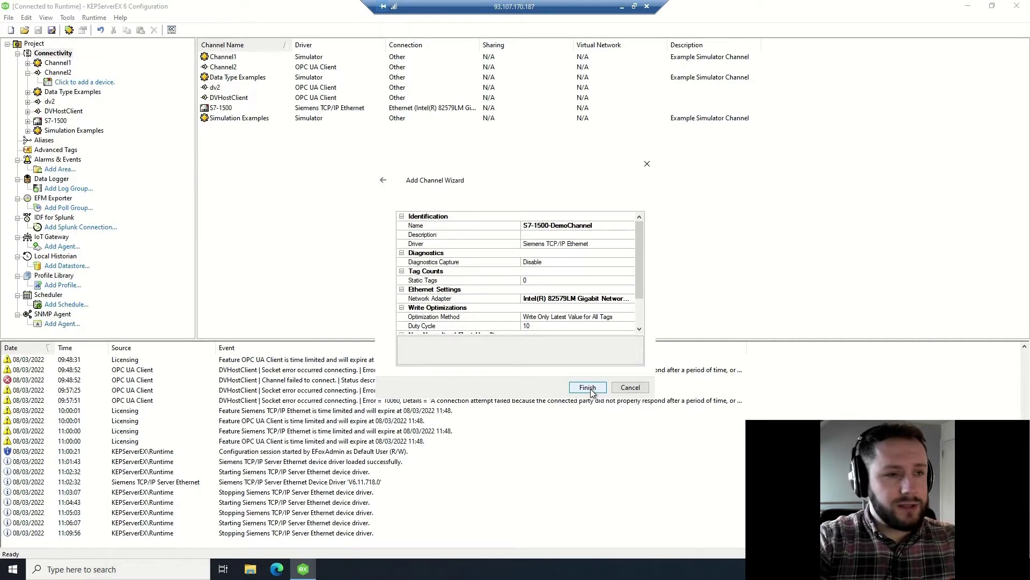
pyautogui.click(587, 387)
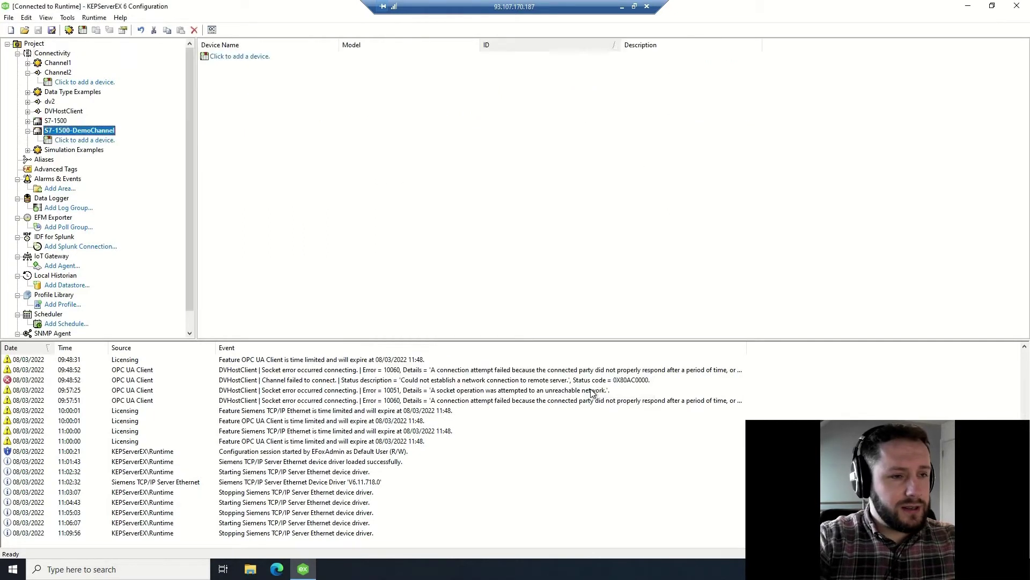
# - Add a new device named S7-1500-Device-demo to S7-1500-DemoChannel
pyautogui.click(56, 120)
pyautogui.click(60, 131)
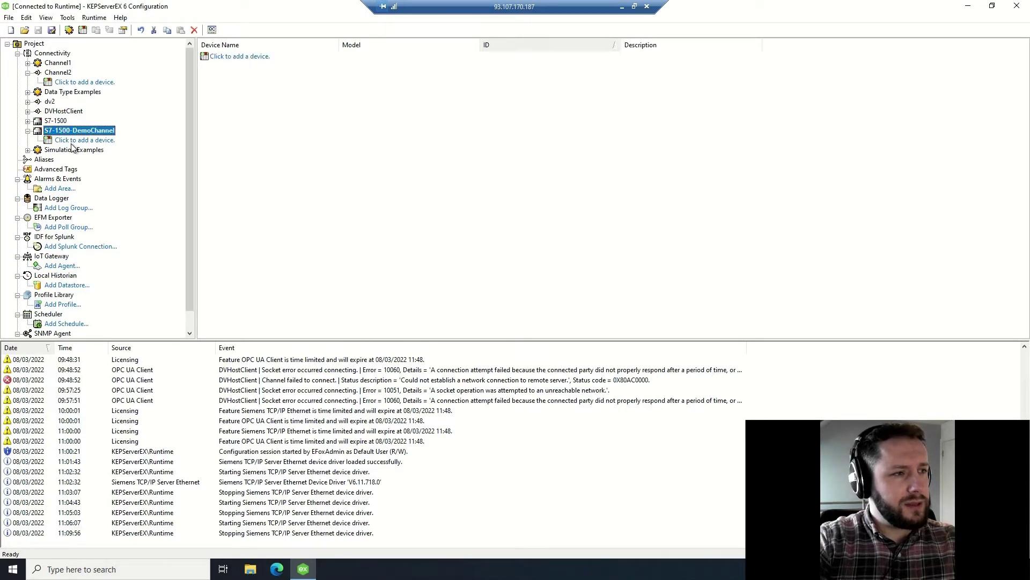
pyautogui.click(72, 141)
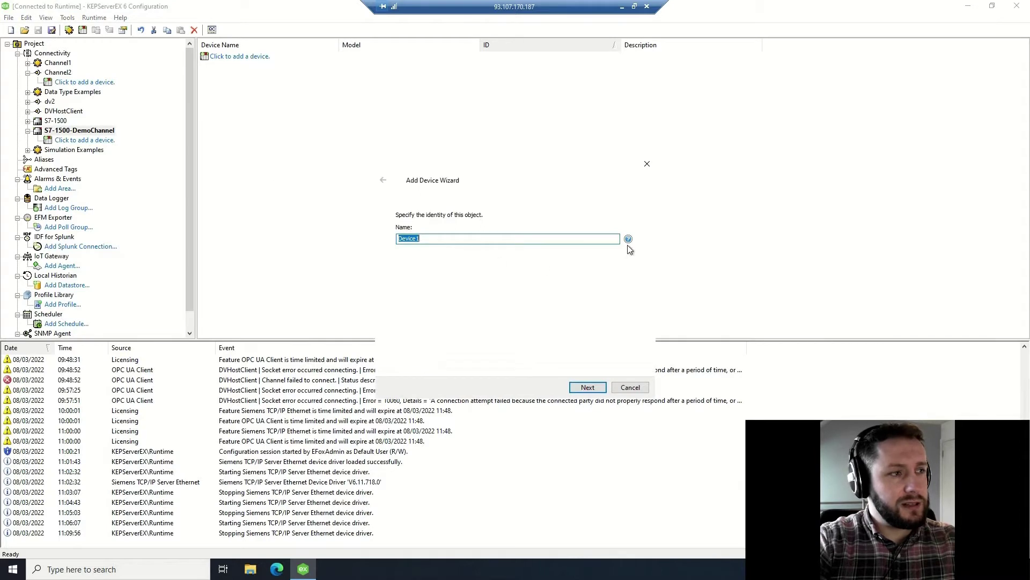
pyautogui.write('S7')
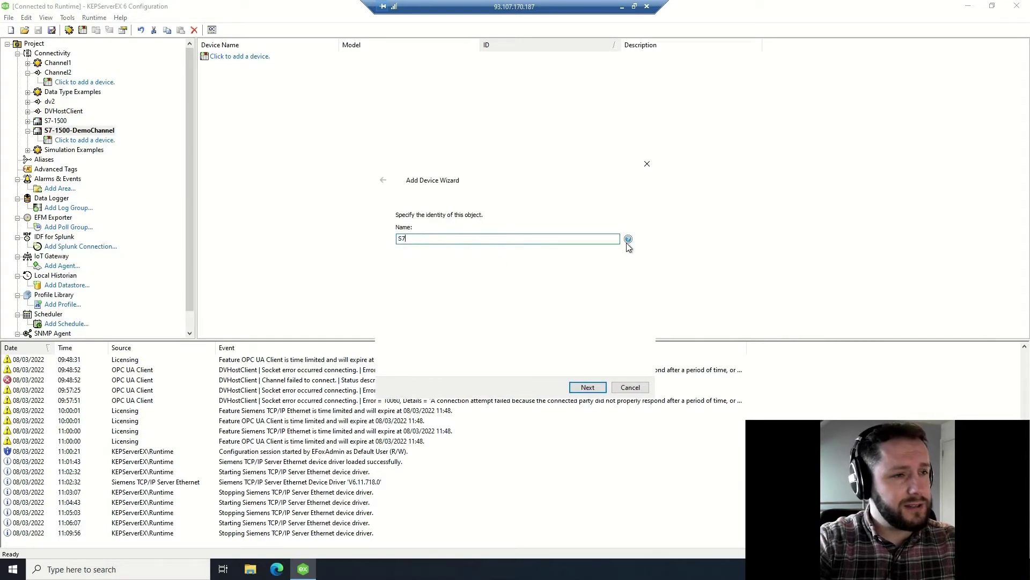
pyautogui.write('-1')
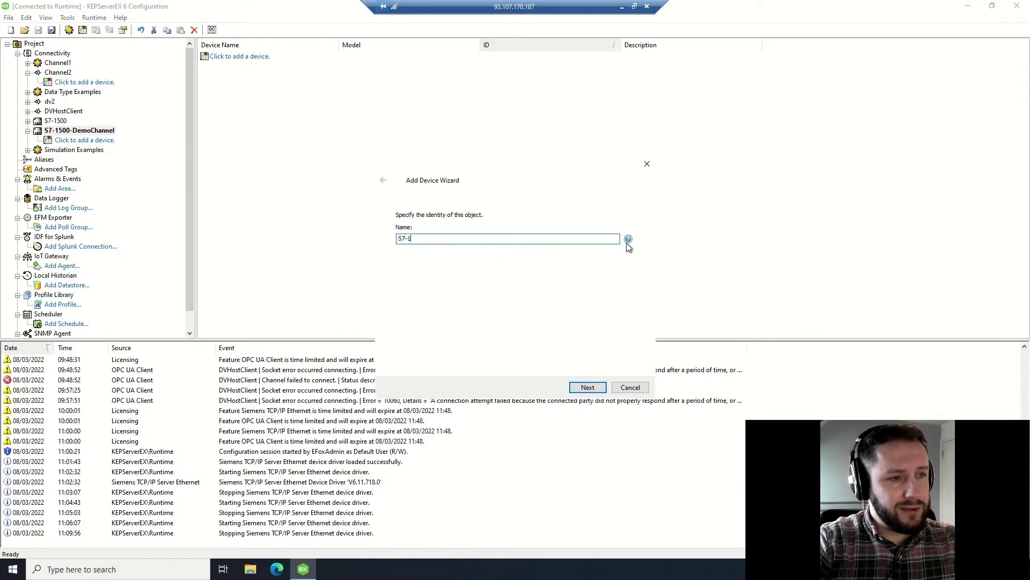
pyautogui.write('500-D')
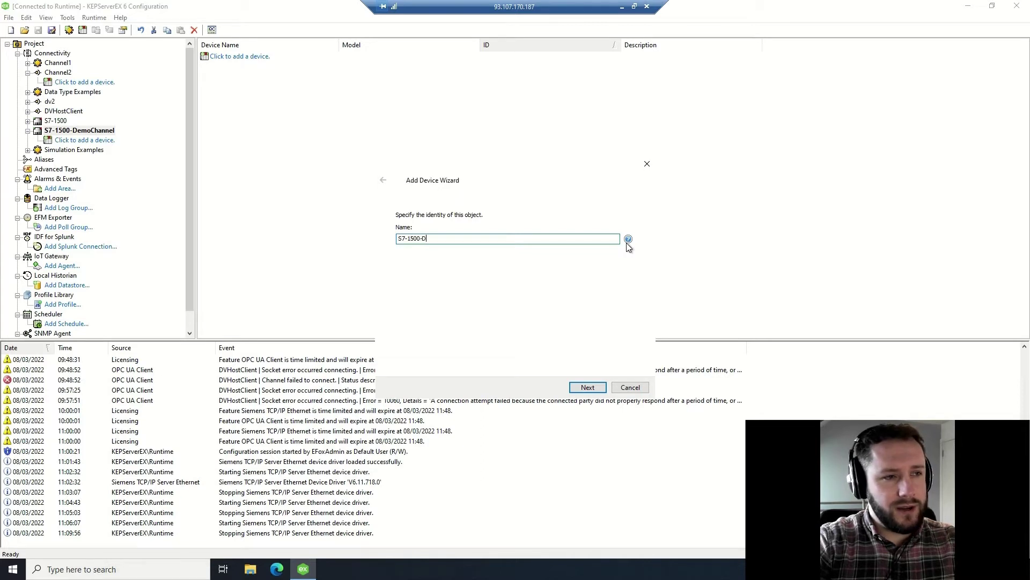
pyautogui.write('EVICE')
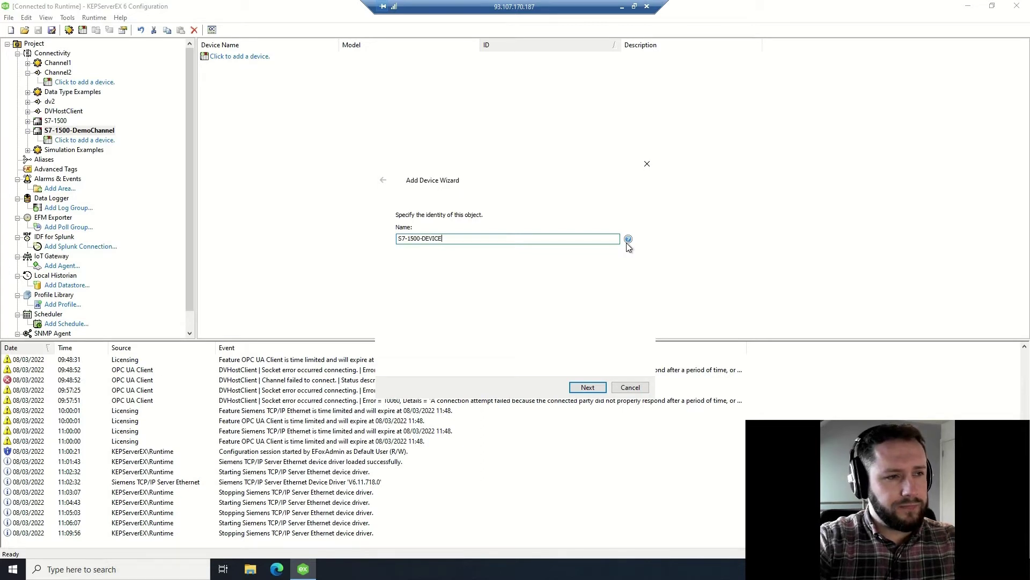
pyautogui.press('BackSpace')
pyautogui.press('BackSpace')
pyautogui.press('BackSpace')
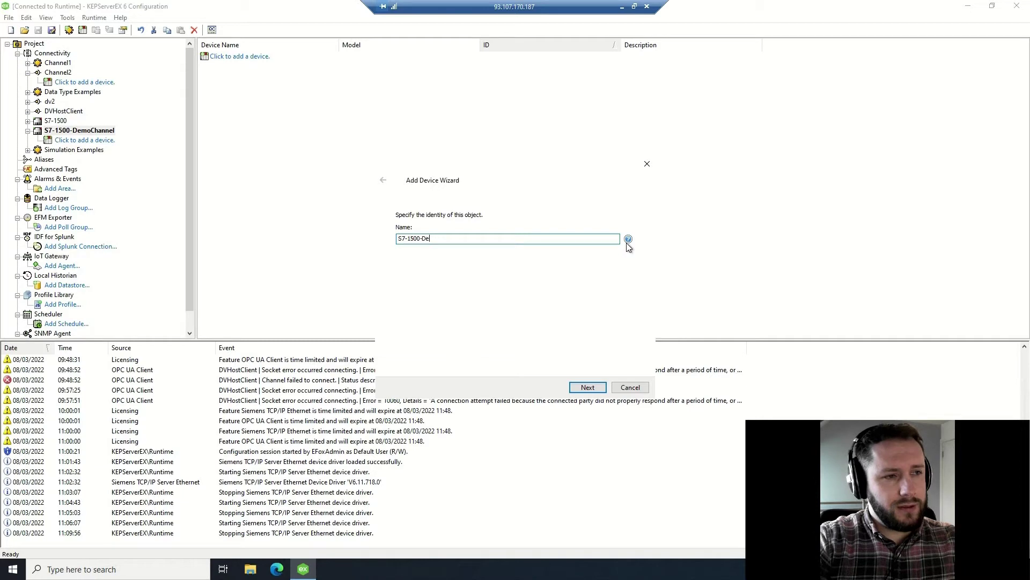
pyautogui.write('vice')
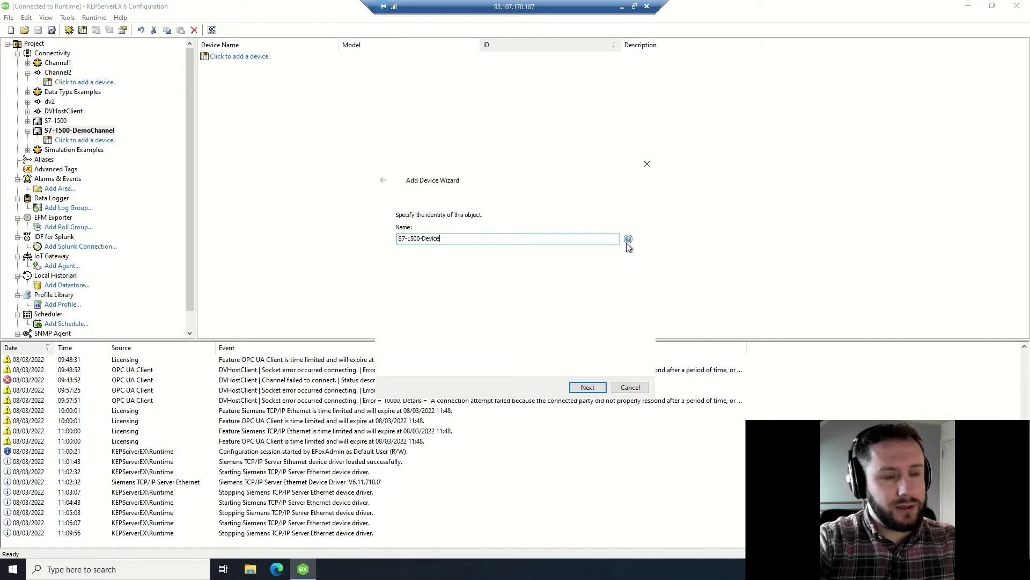
pyautogui.write('-demo')
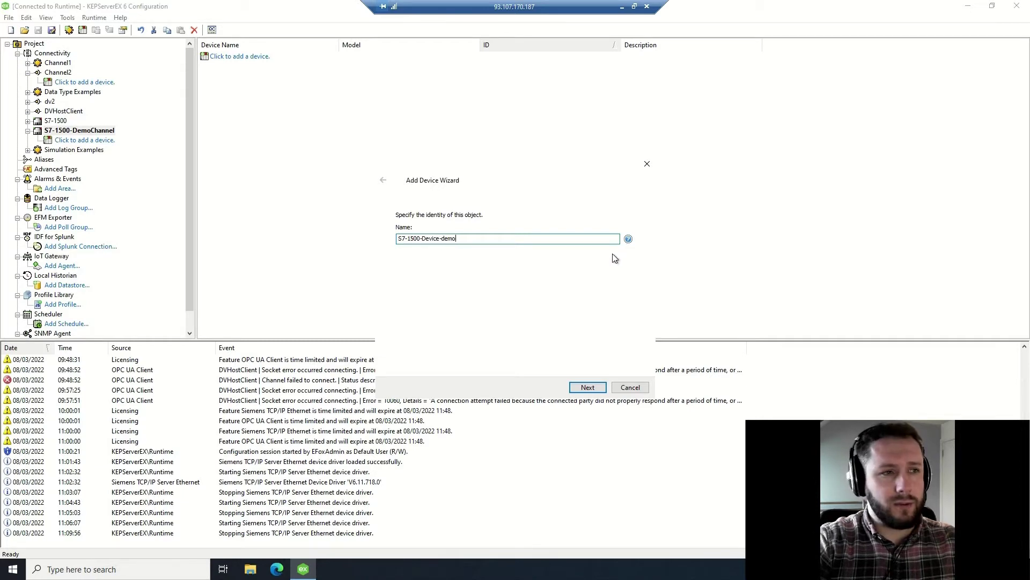
# - Set the device model to S7-1500 and continue to the ID step
pyautogui.click(588, 388)
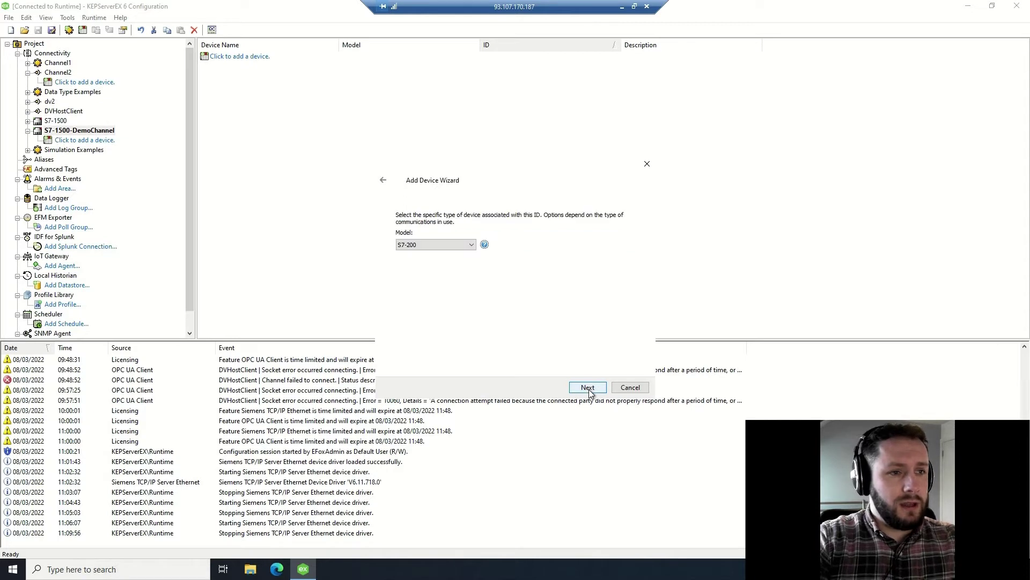
pyautogui.click(455, 244)
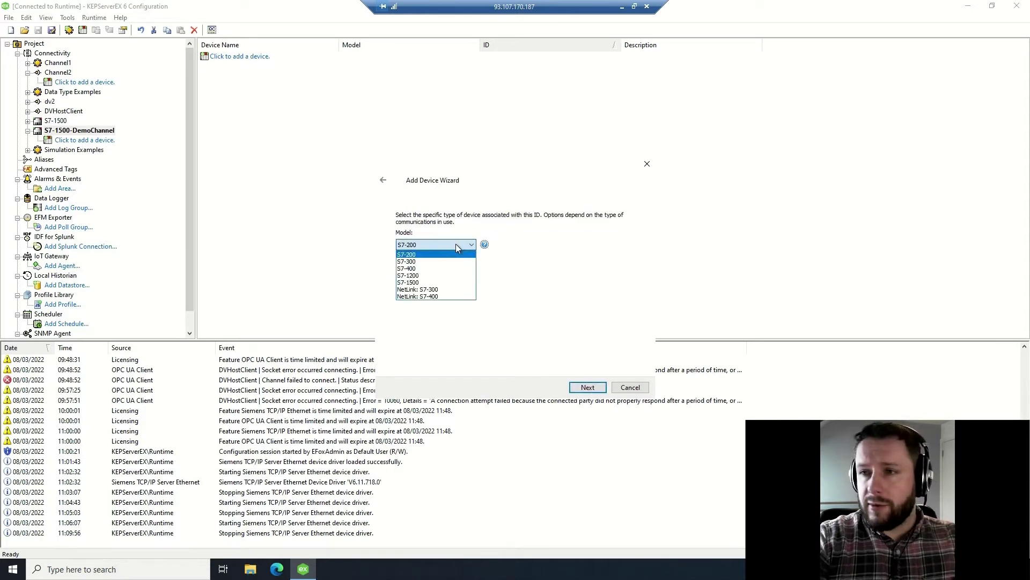
pyautogui.click(448, 283)
pyautogui.click(588, 387)
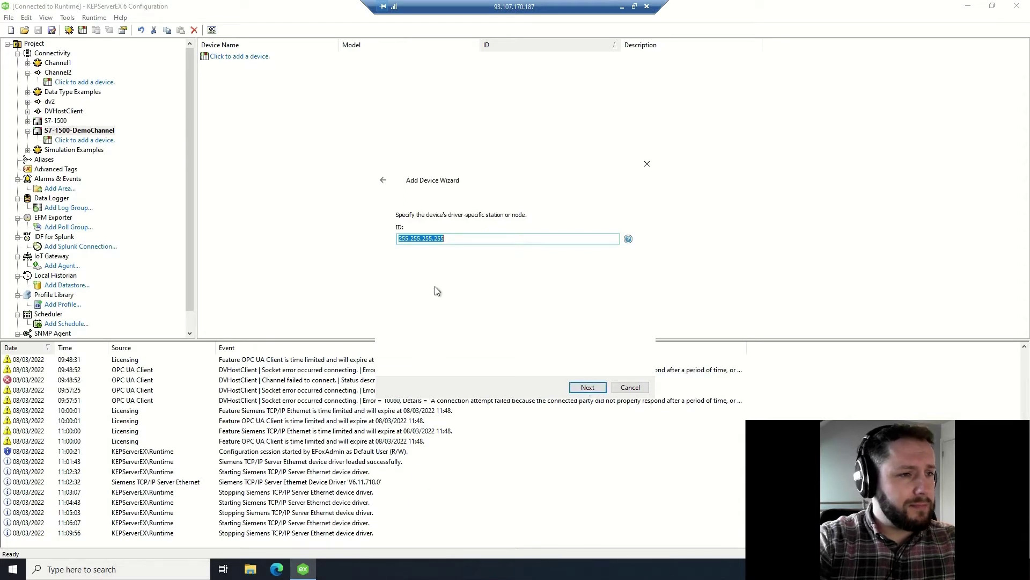
# - Switch to the TIA Portal session and open the UMS PLC device configuration
pyautogui.click(621, 6)
pyautogui.moveTo(327, 575)
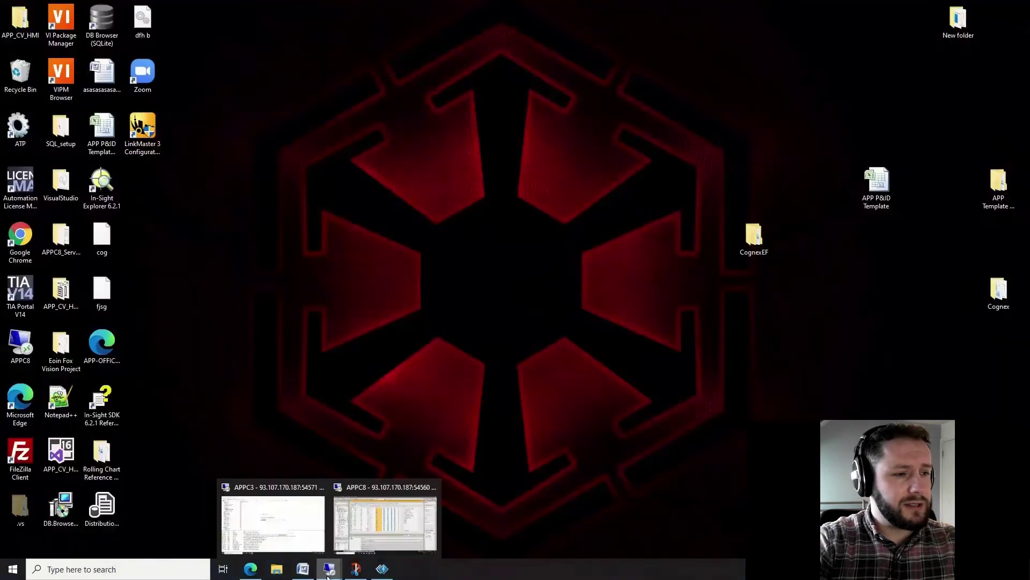
pyautogui.click(384, 523)
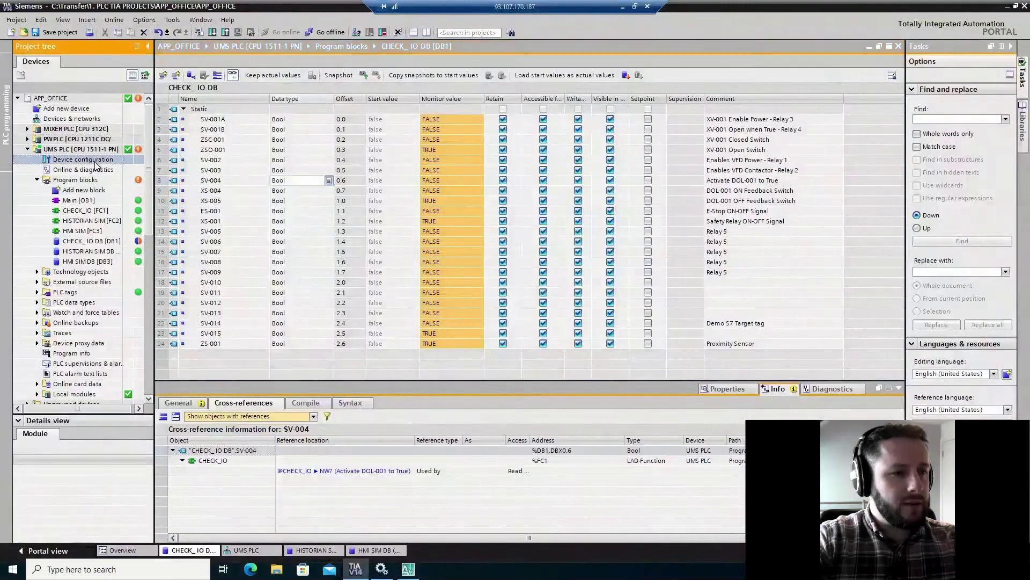
pyautogui.click(95, 164)
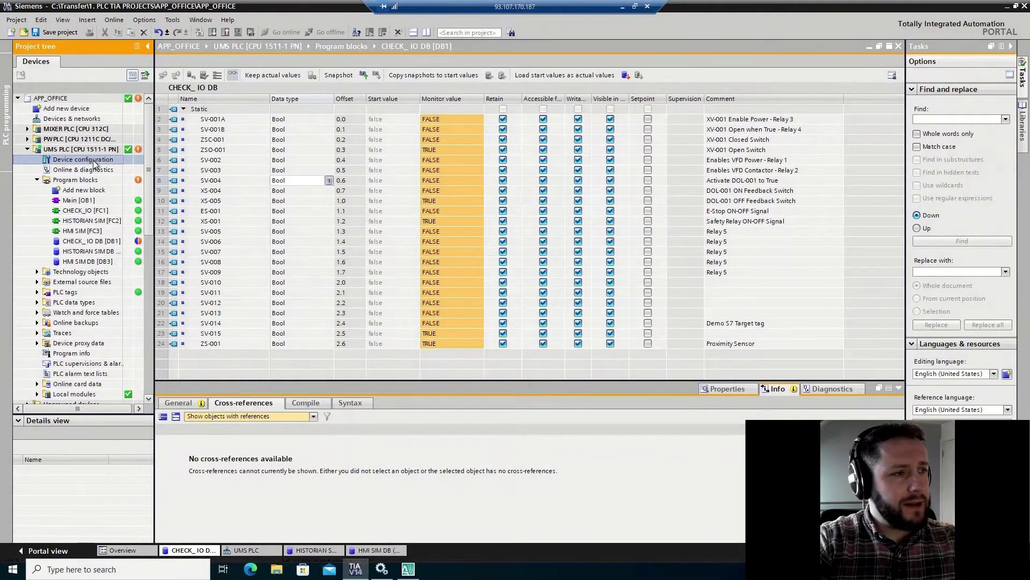
pyautogui.doubleClick(96, 164)
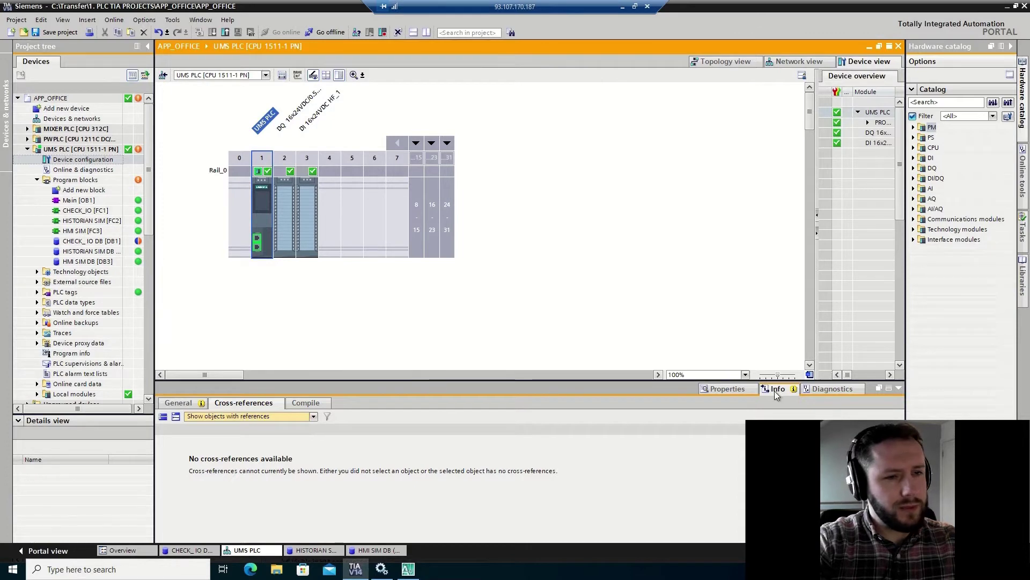
# - Show the PLC's IP address 192.168.1.110, then display both sessions side by side
pyautogui.click(728, 389)
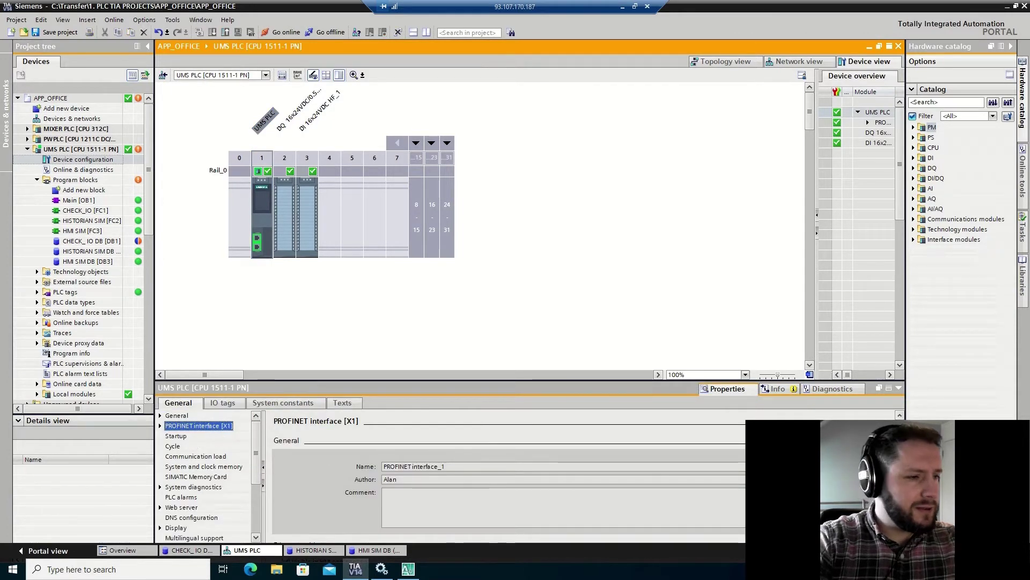
pyautogui.scroll(-3, 625, 472)
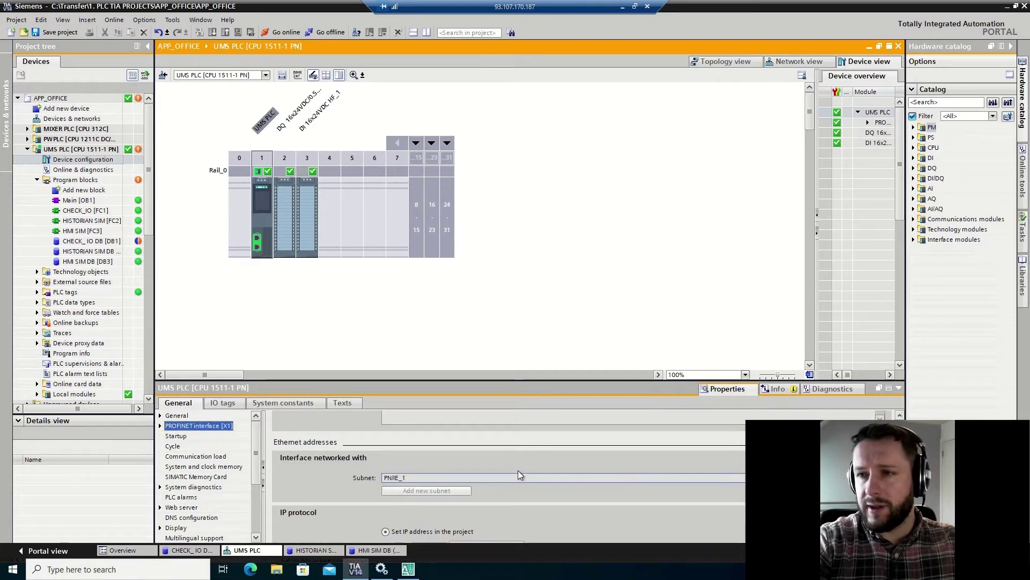
pyautogui.scroll(-3, 518, 471)
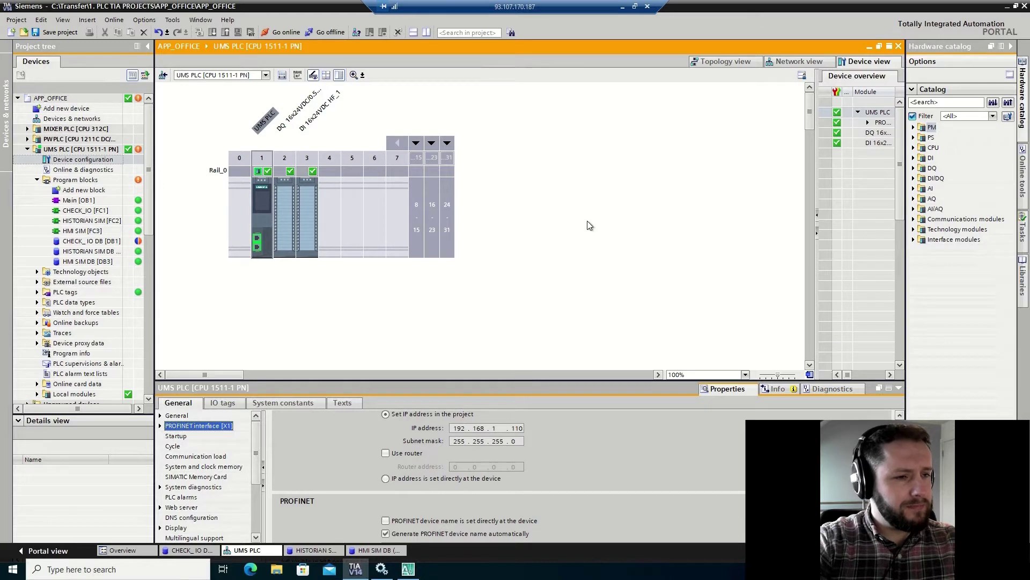
pyautogui.click(634, 6)
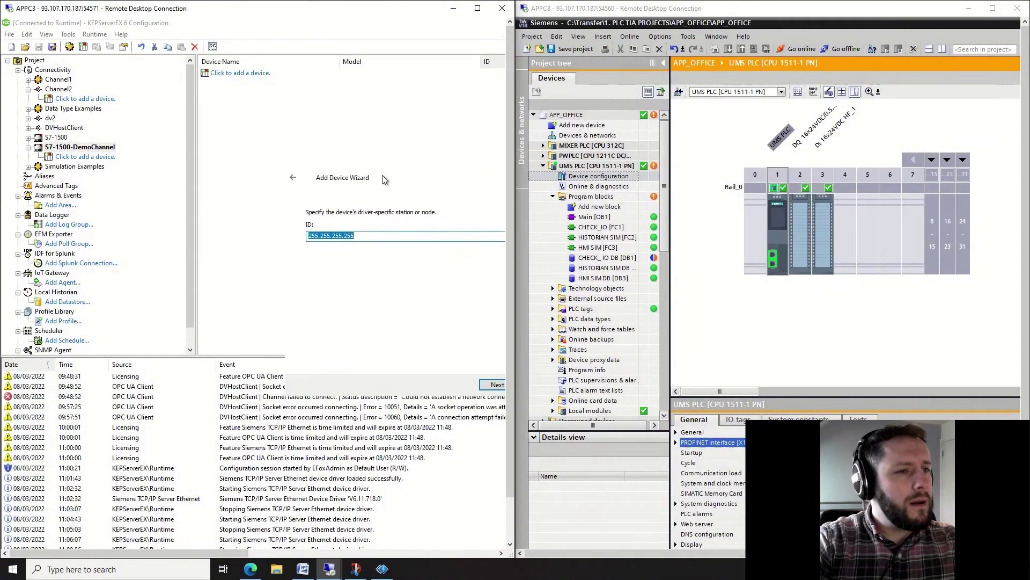
# - Enter device ID 192.168.1.110 and bring the KEPServerEX session to full screen
pyautogui.write('192.168')
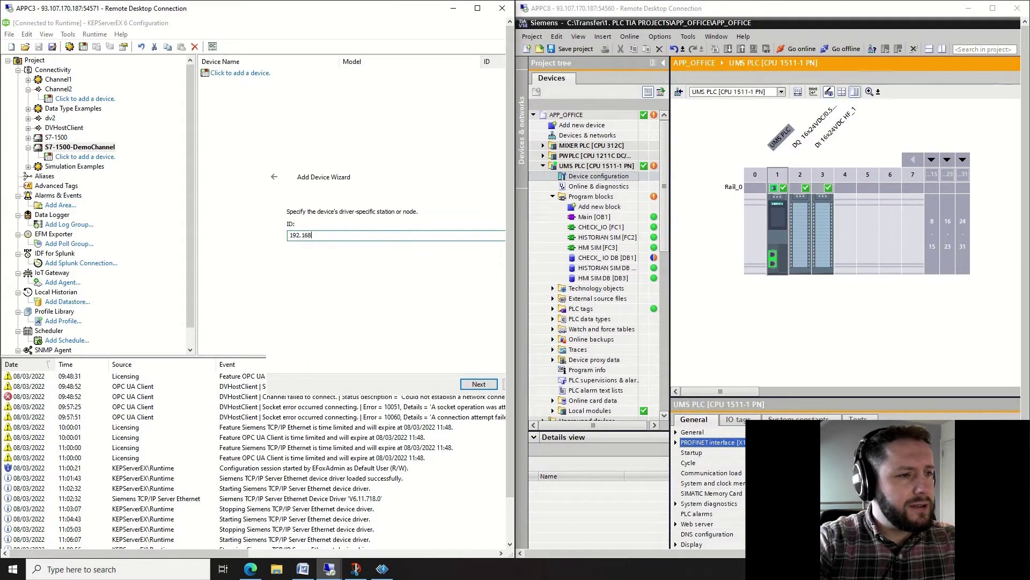
pyautogui.write('.1.110')
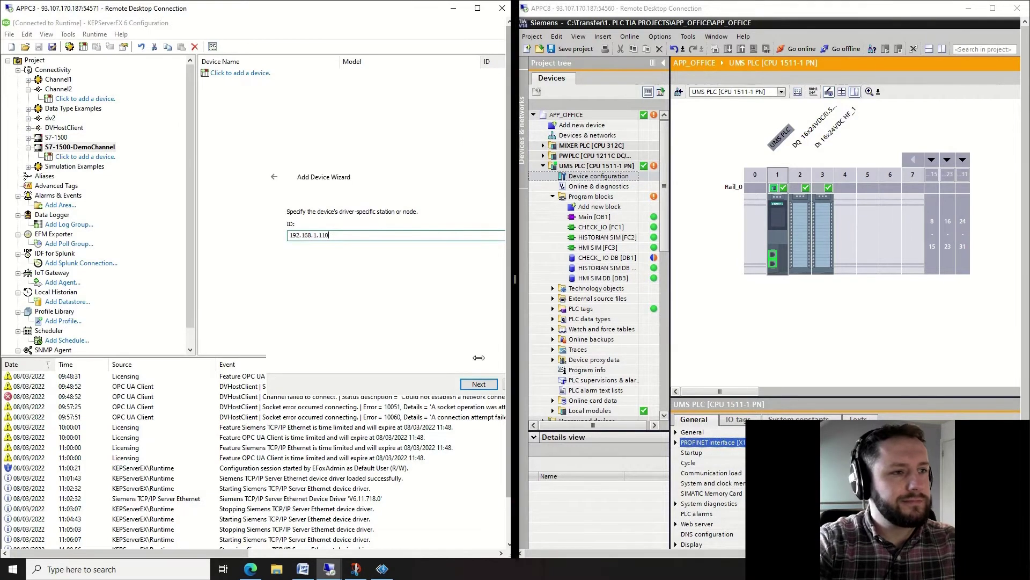
pyautogui.moveTo(513, 360); pyautogui.dragTo(318, 364)
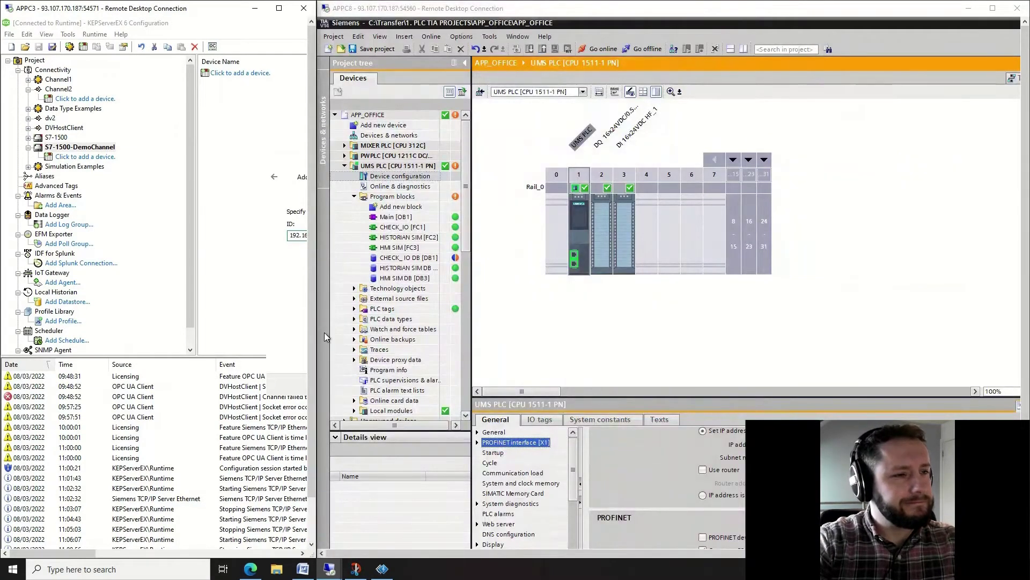
pyautogui.click(969, 8)
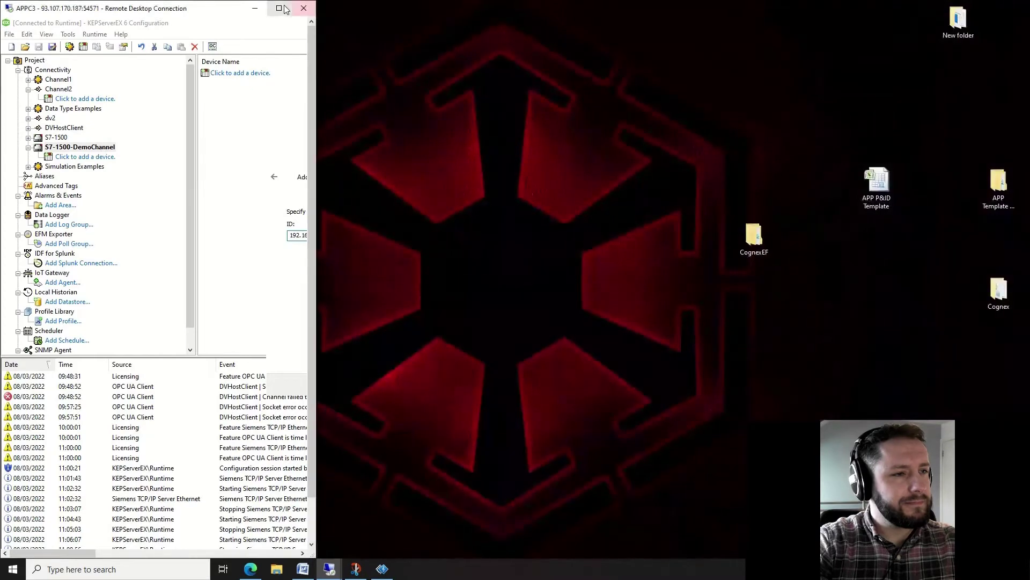
pyautogui.click(279, 8)
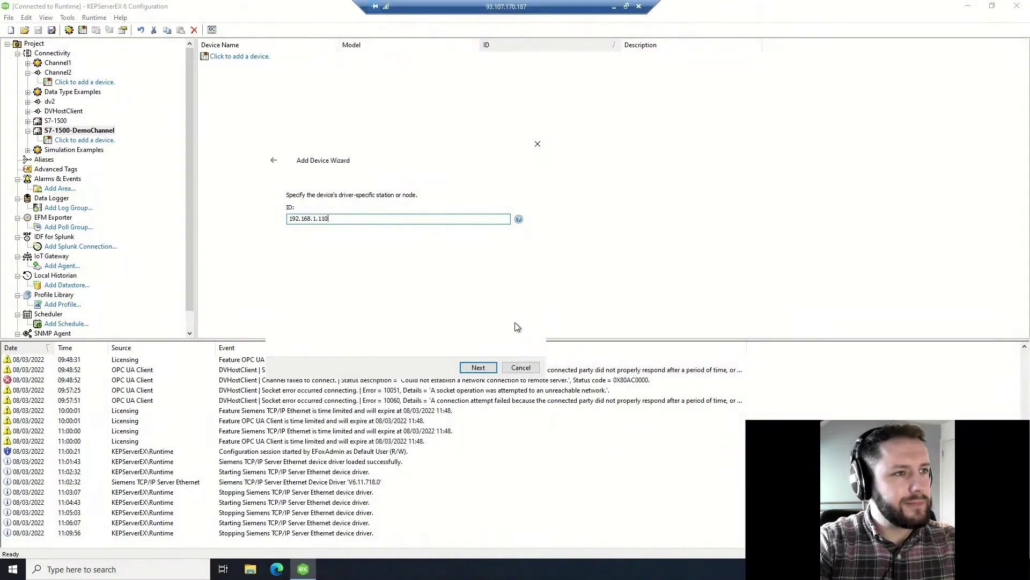
# - Accept all default wizard settings (port 102, rack 0, slot 1, Big Endian) and create the device
pyautogui.click(486, 370)
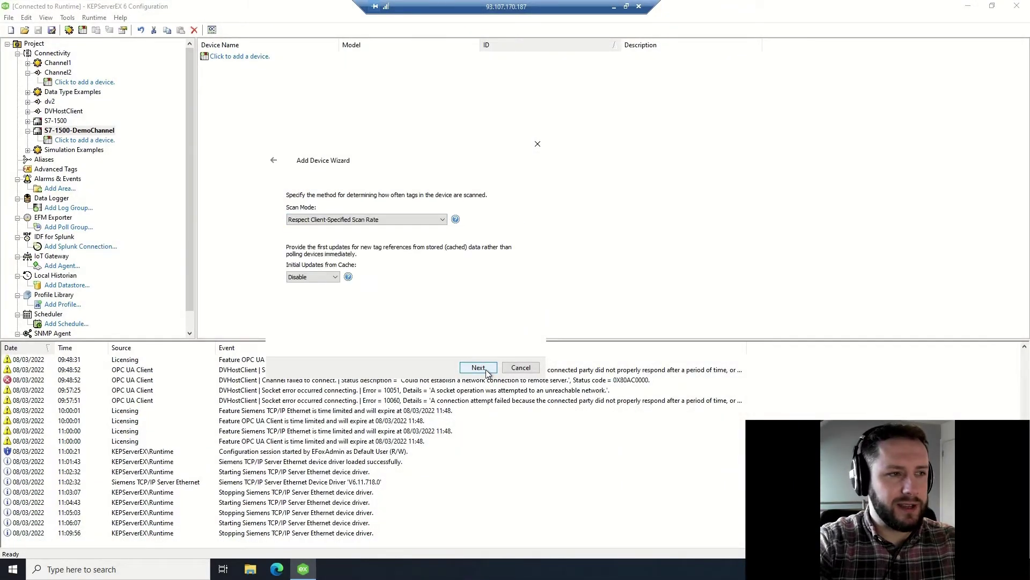
pyautogui.click(486, 369)
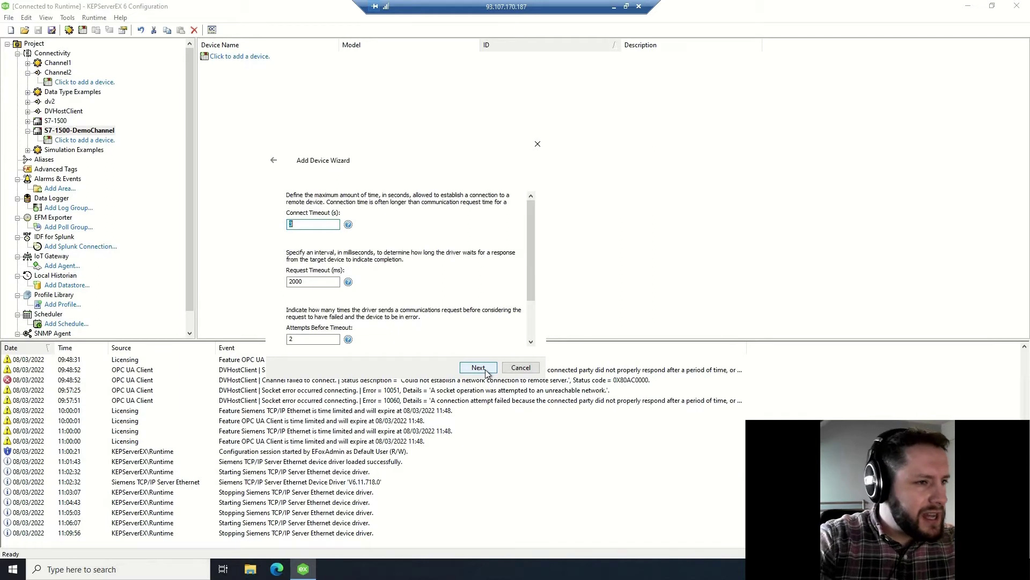
pyautogui.click(485, 370)
pyautogui.click(479, 370)
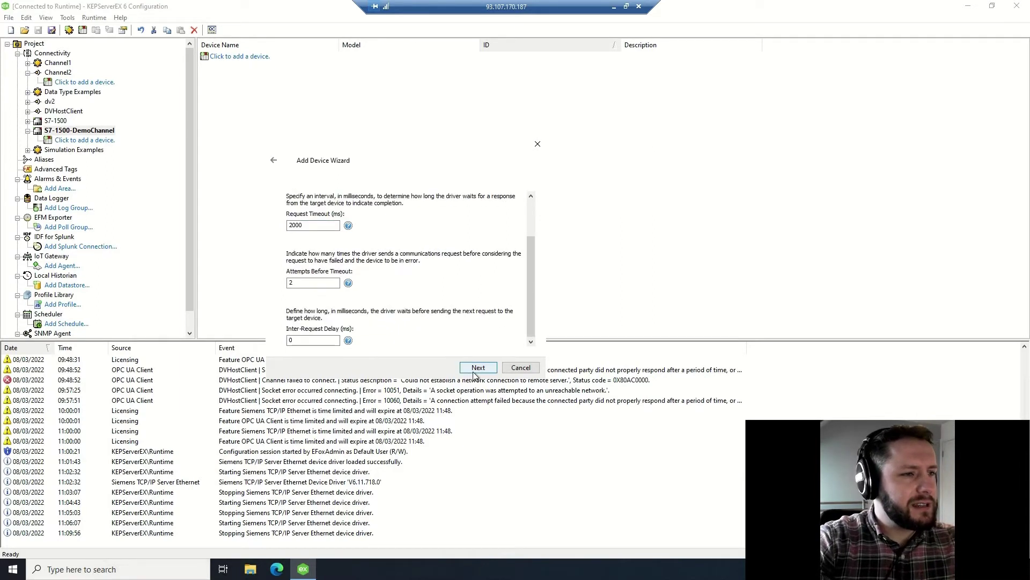
pyautogui.click(478, 370)
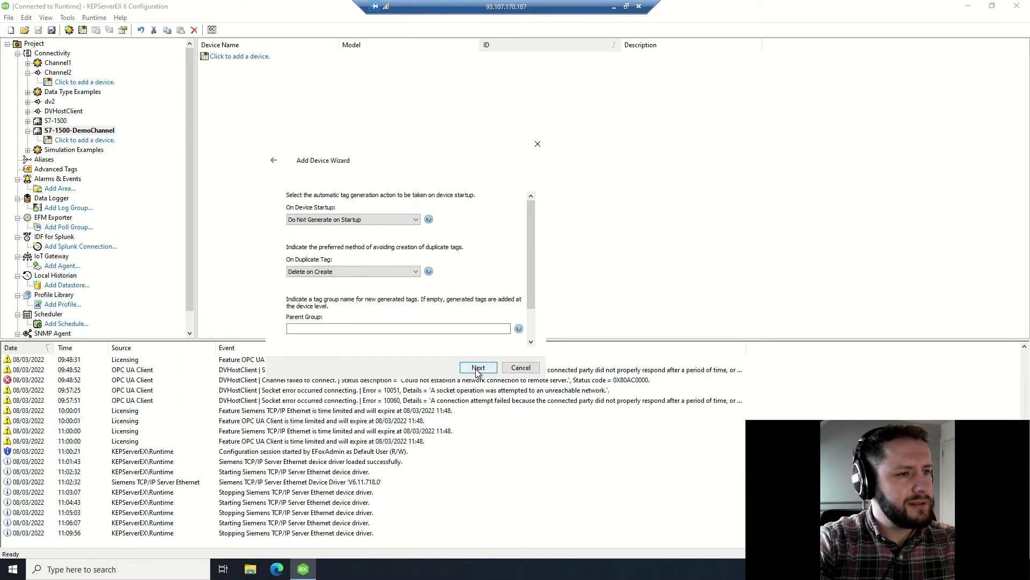
pyautogui.click(478, 370)
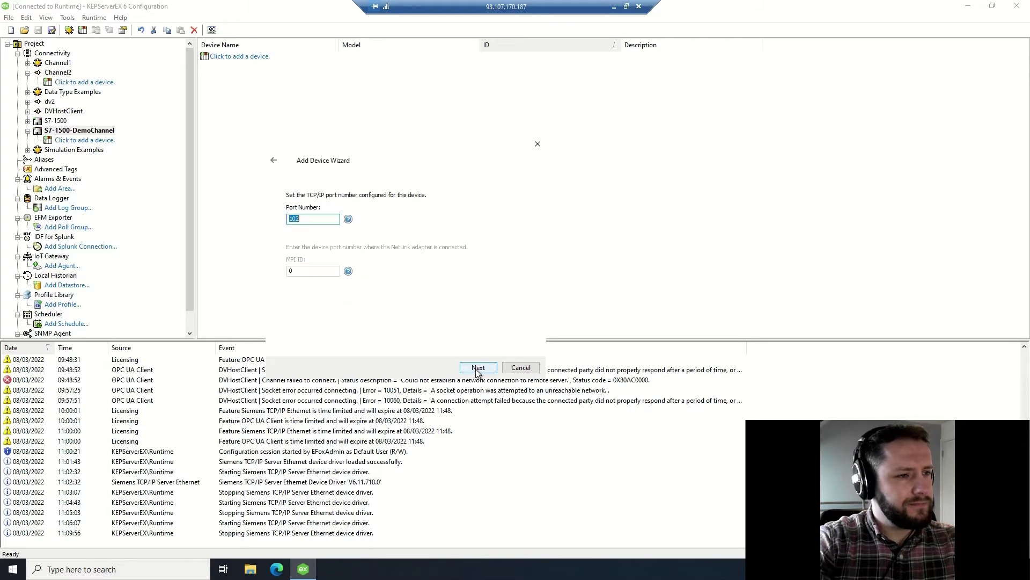
pyautogui.click(477, 370)
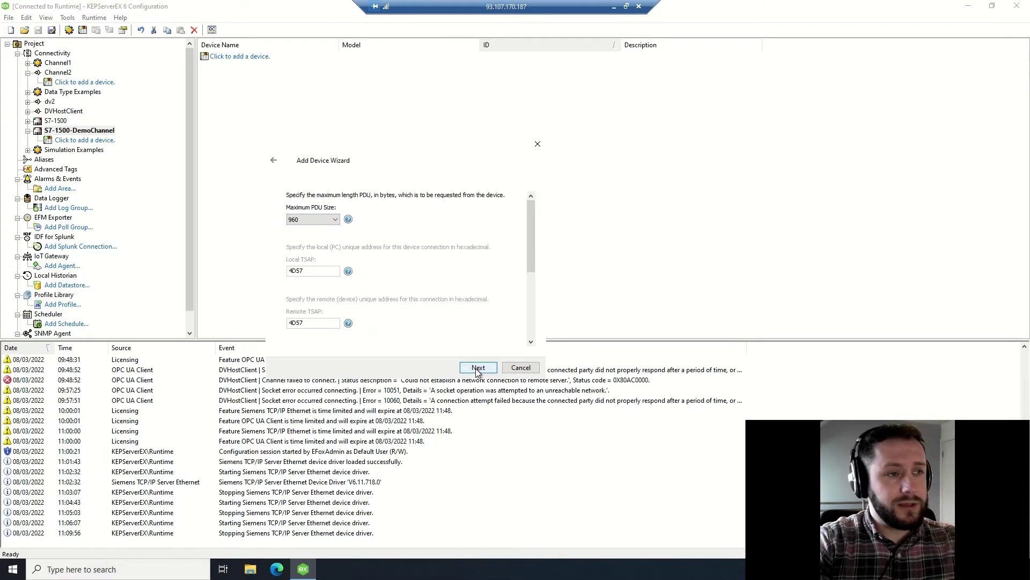
pyautogui.click(477, 369)
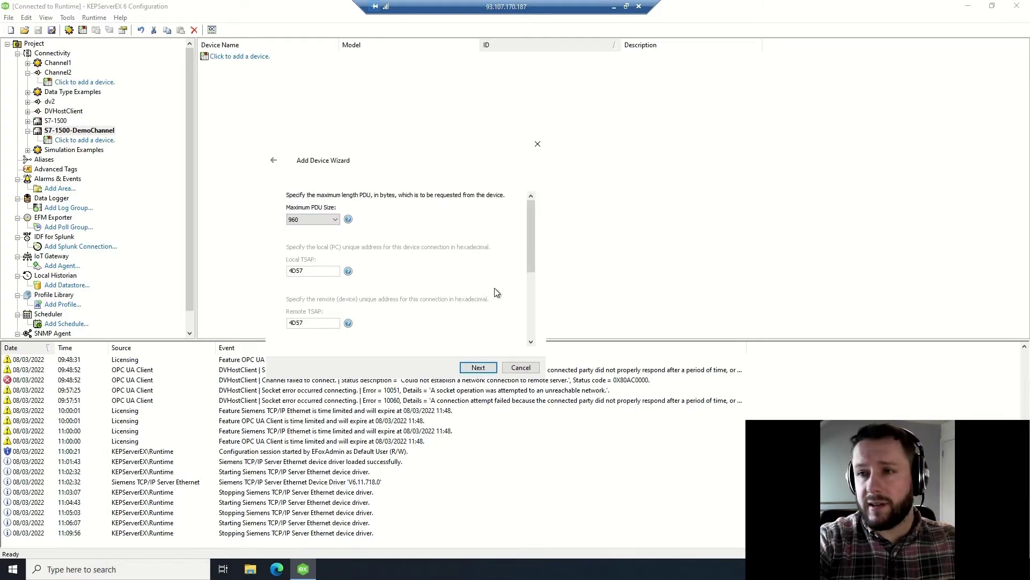
pyautogui.click(478, 370)
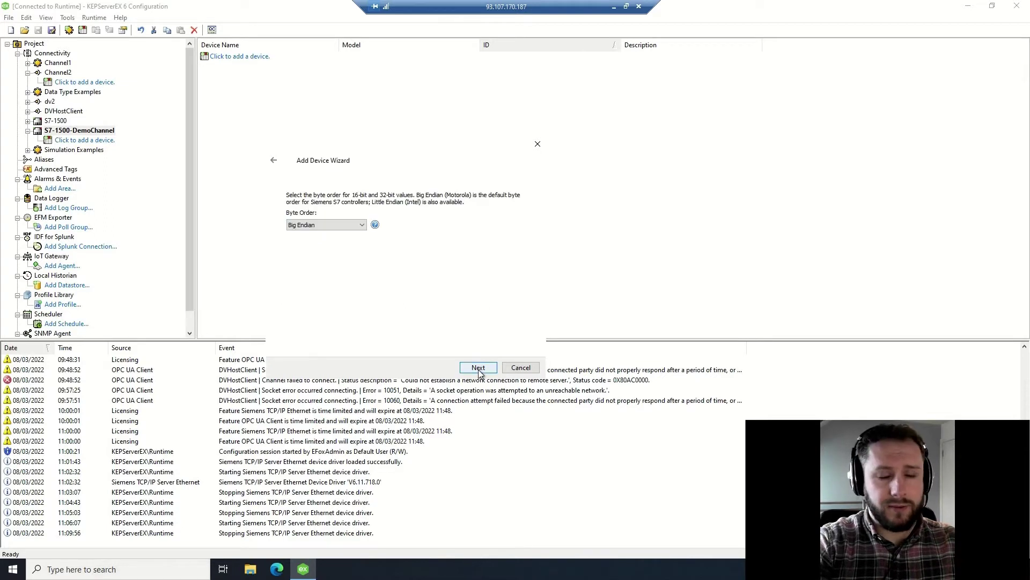
pyautogui.click(479, 370)
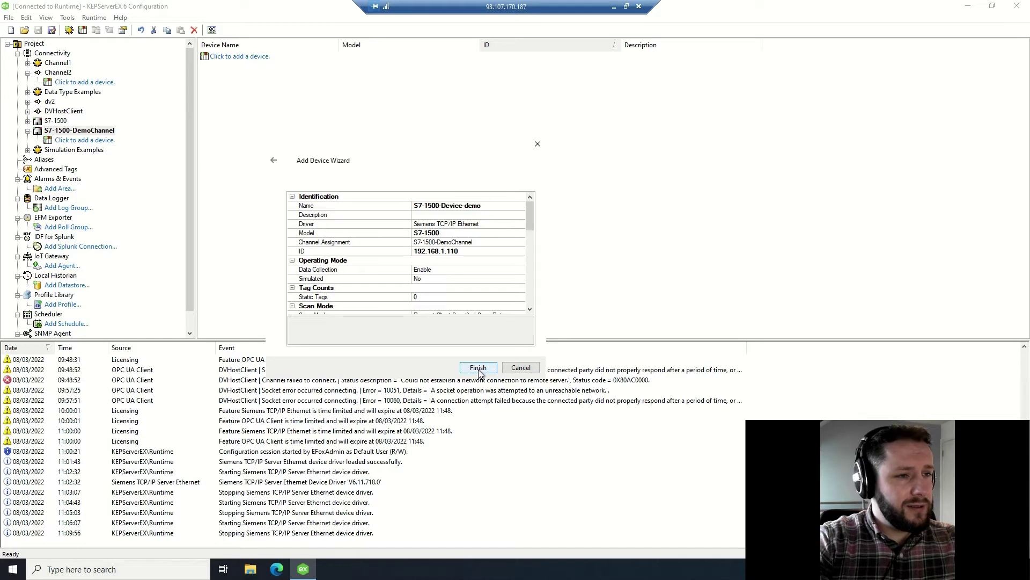
pyautogui.click(478, 368)
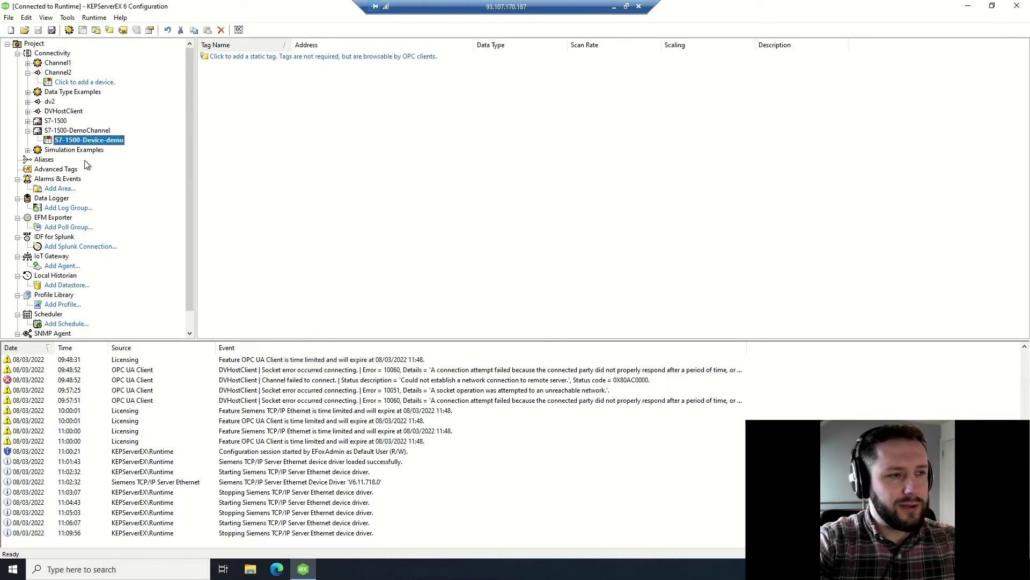
# - Add a static tag named SV-014 to S7-1500-Device-demo
pyautogui.click(236, 57)
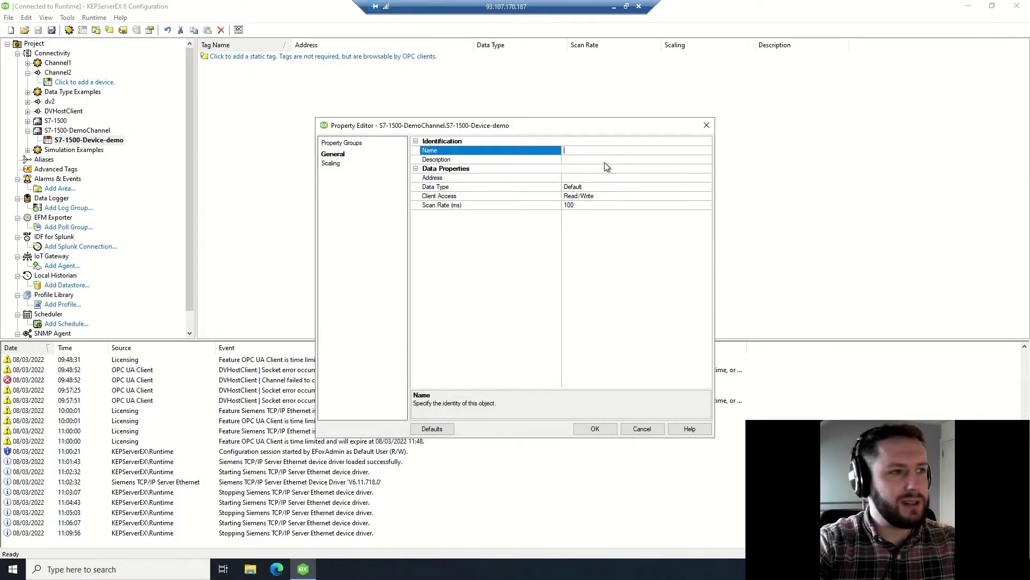
pyautogui.write('sv-')
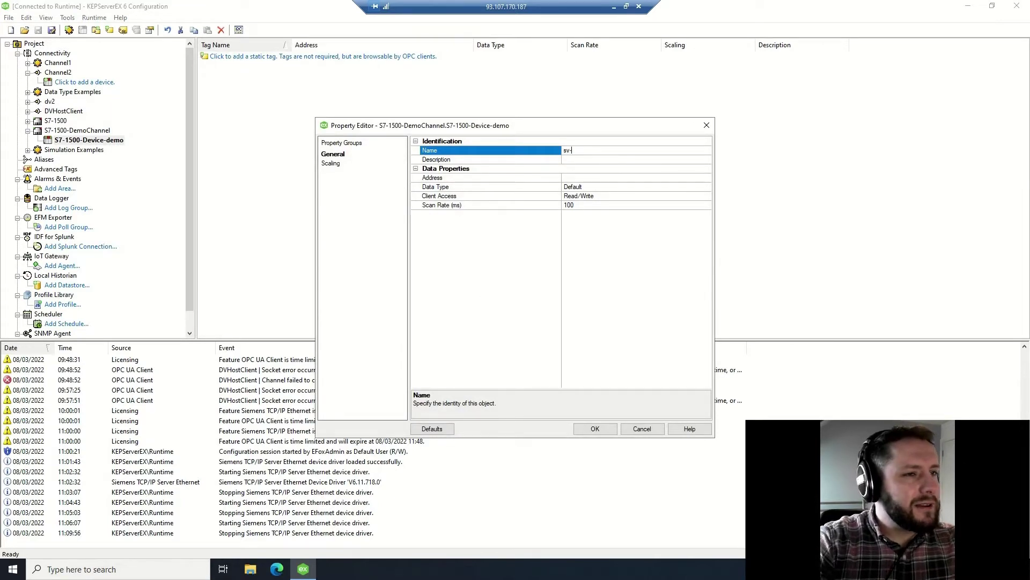
pyautogui.write('0')
pyautogui.press('BackSpace')
pyautogui.press('BackSpace')
pyautogui.press('BackSpace')
pyautogui.press('BackSpace')
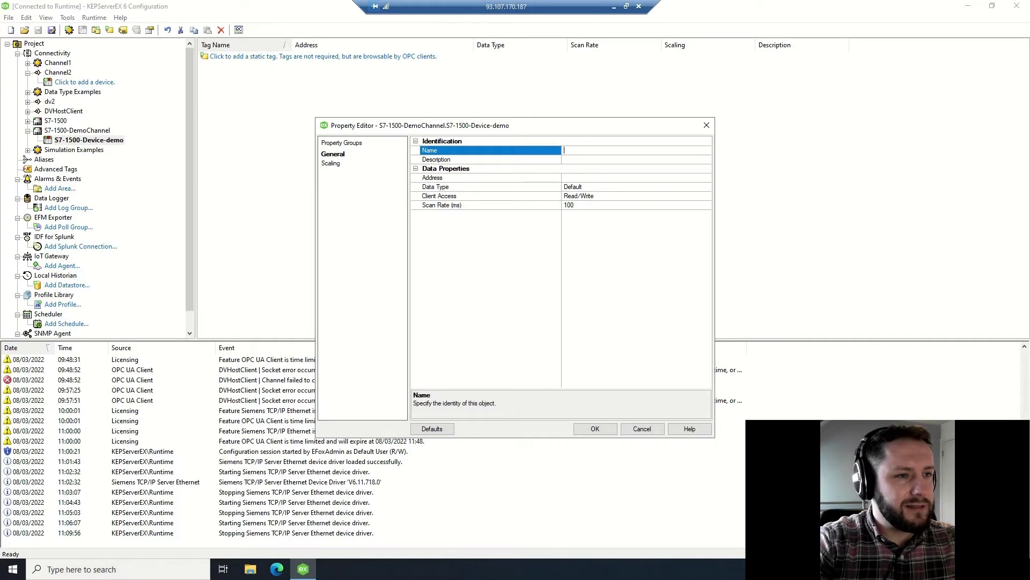
pyautogui.write('SV')
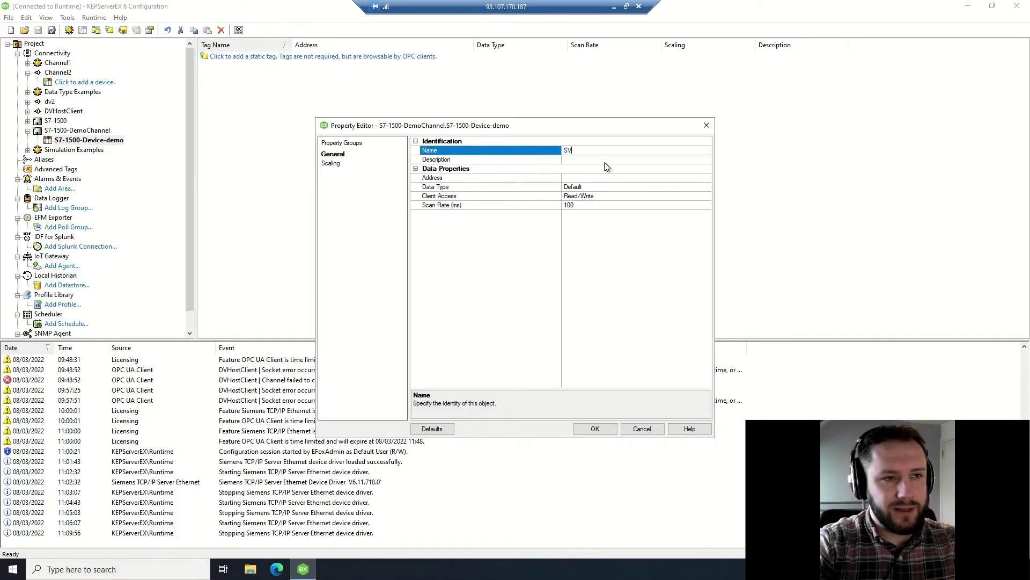
pyautogui.write('-014')
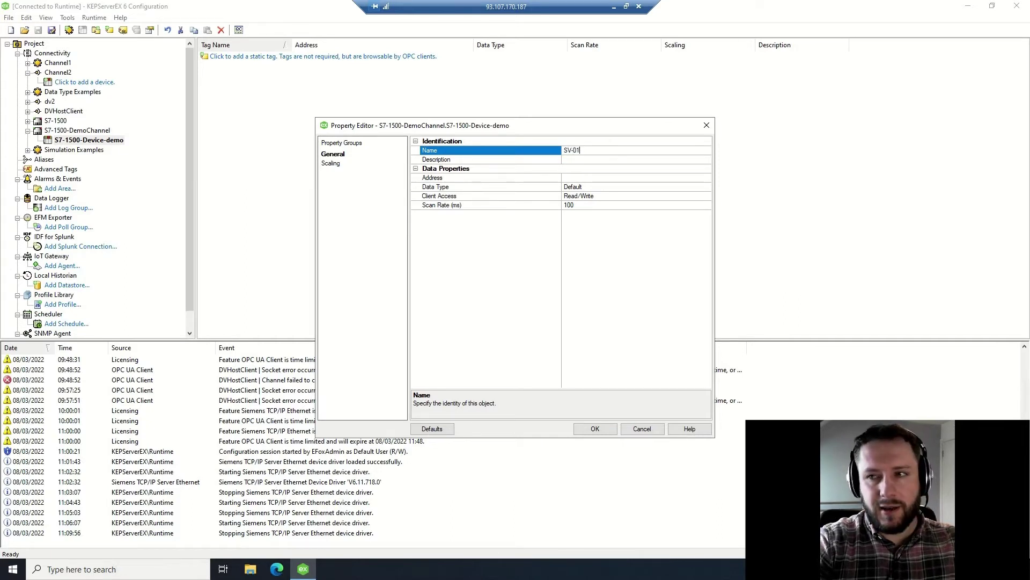
pyautogui.click(588, 160)
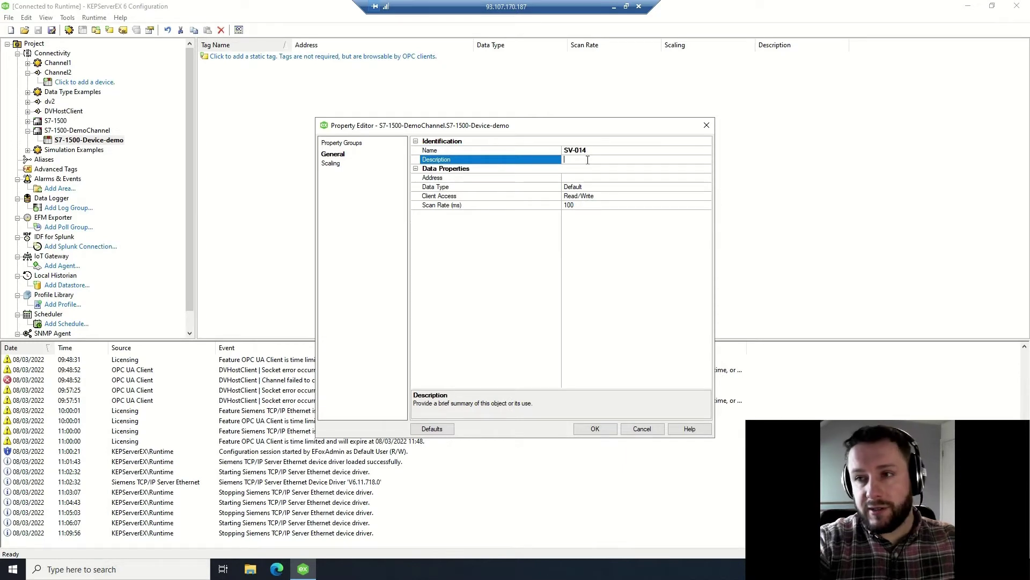
# - Give the SV-014 tag the description 'Siemens demo tag'
pyautogui.write('S')
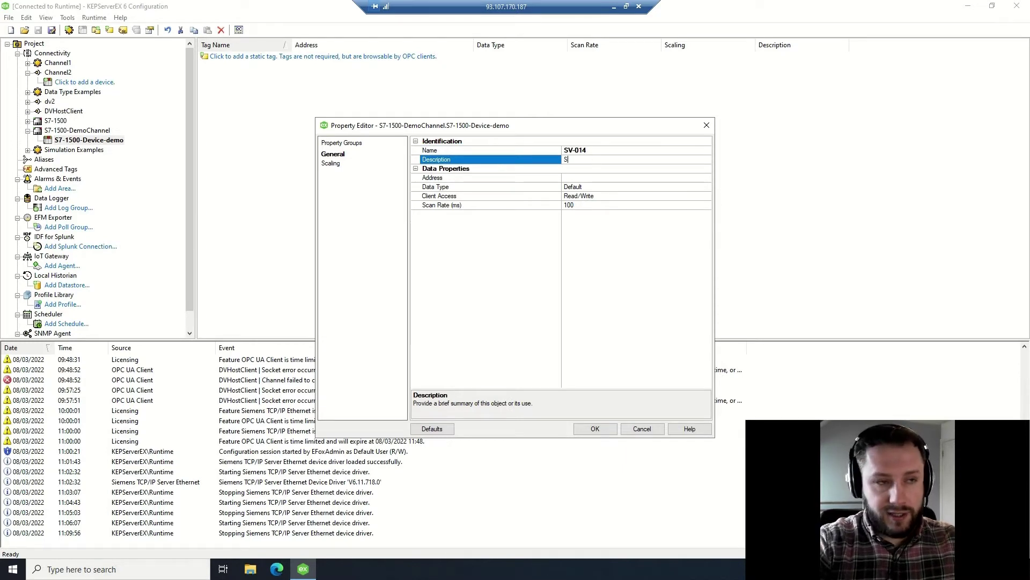
pyautogui.write('iemens ')
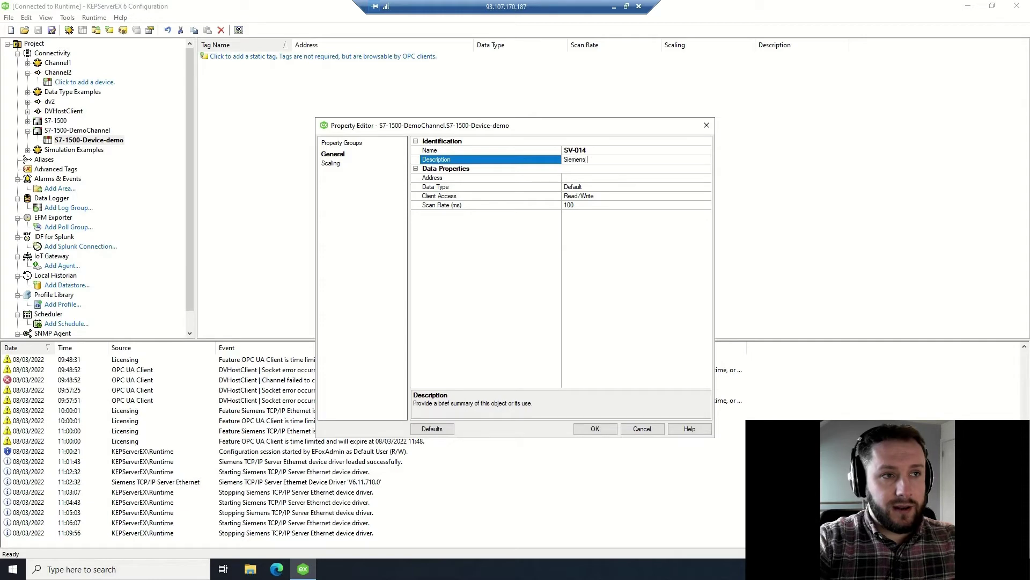
pyautogui.write('demo tag')
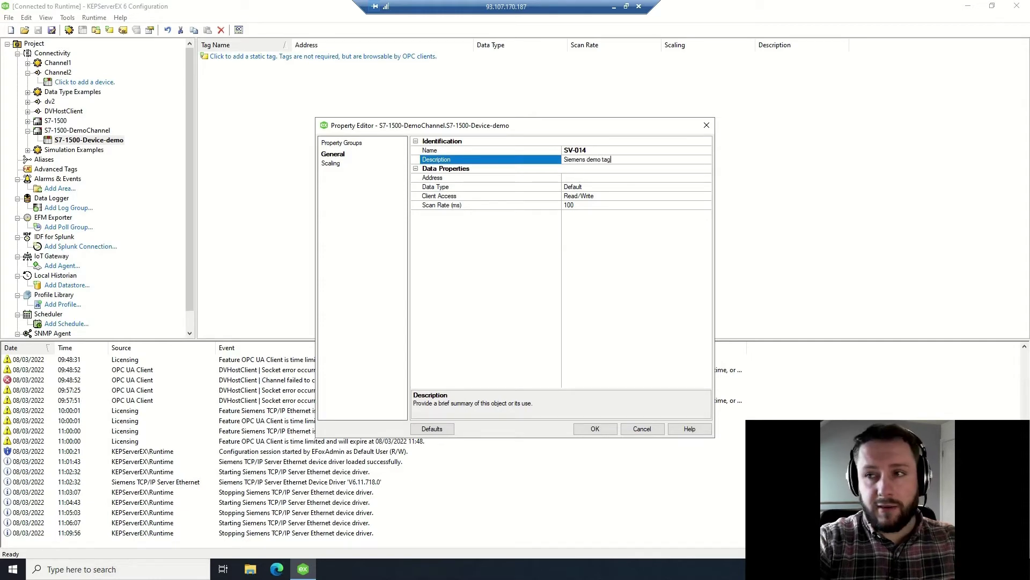
pyautogui.click(591, 177)
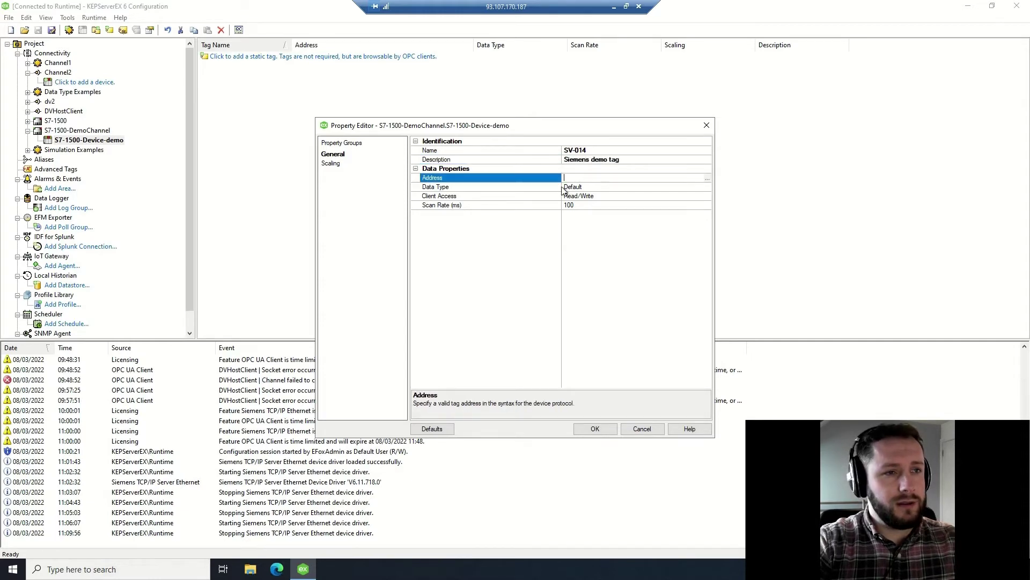
pyautogui.click(626, 7)
# - Look up SV-014's address %DB1.DBX2.4 in CHECK_IO DB cross-references, then return to KEPServerEX
pyautogui.moveTo(333, 570)
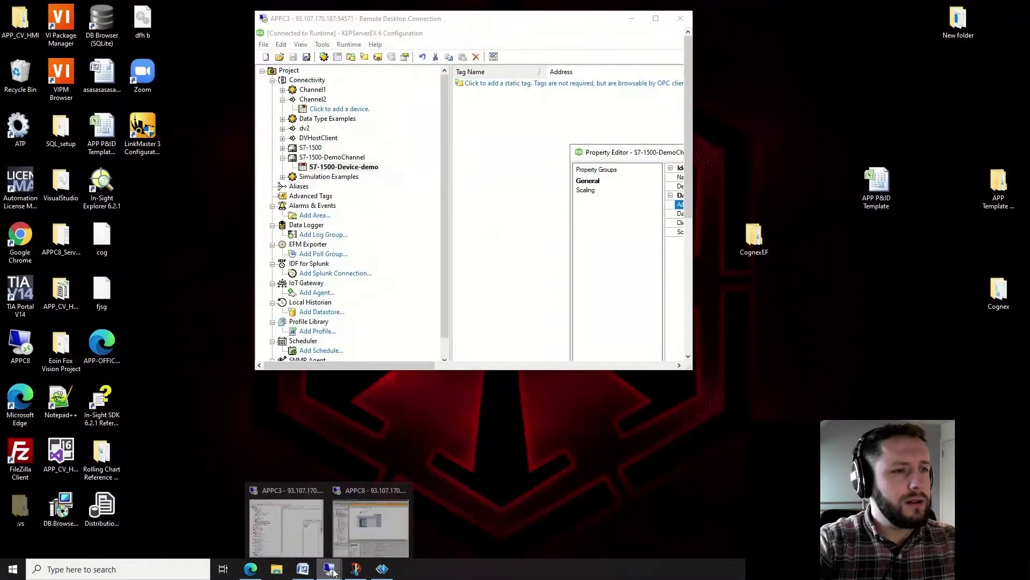
pyautogui.click(370, 524)
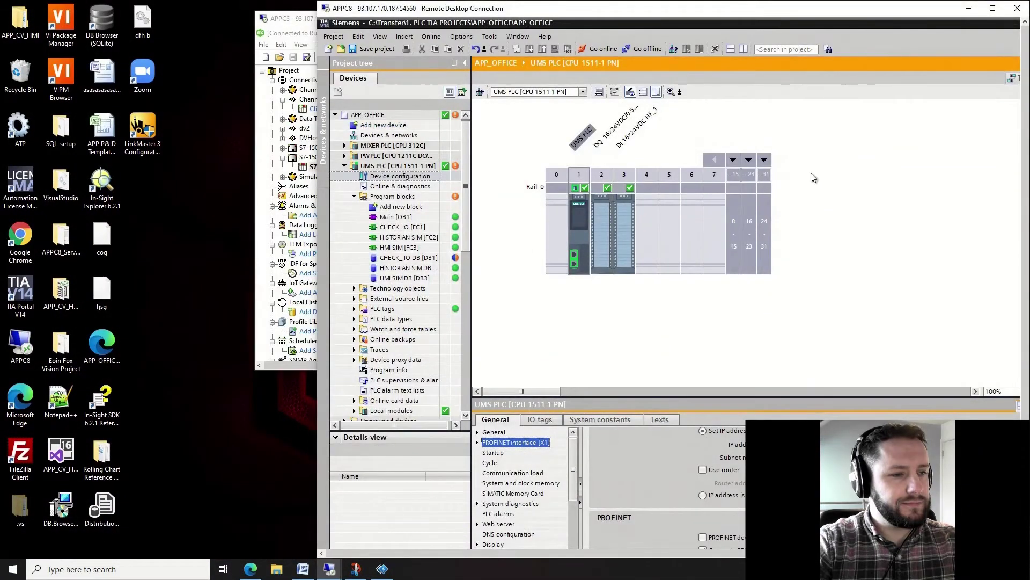
pyautogui.click(993, 9)
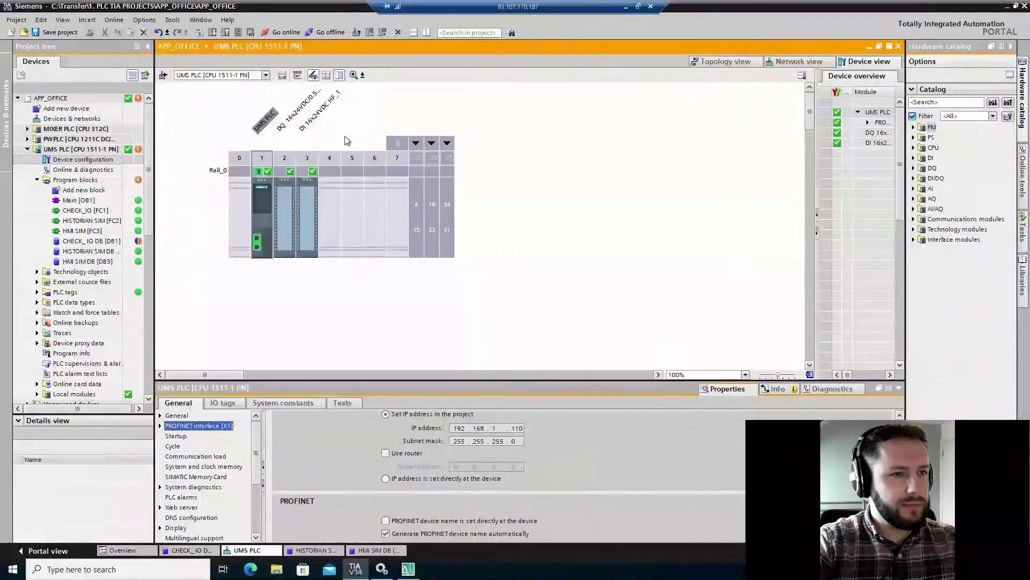
pyautogui.click(82, 241)
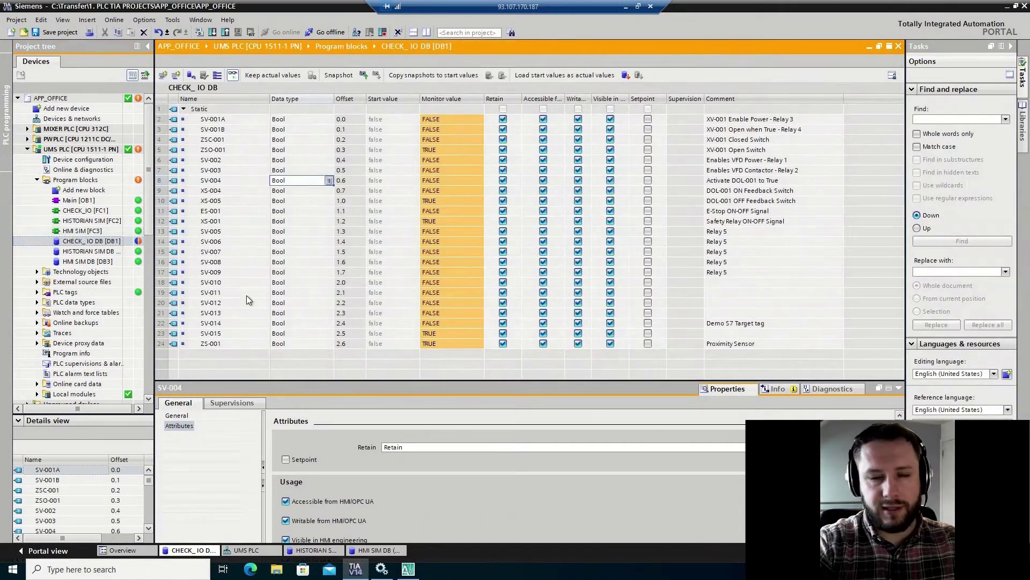
pyautogui.click(223, 324)
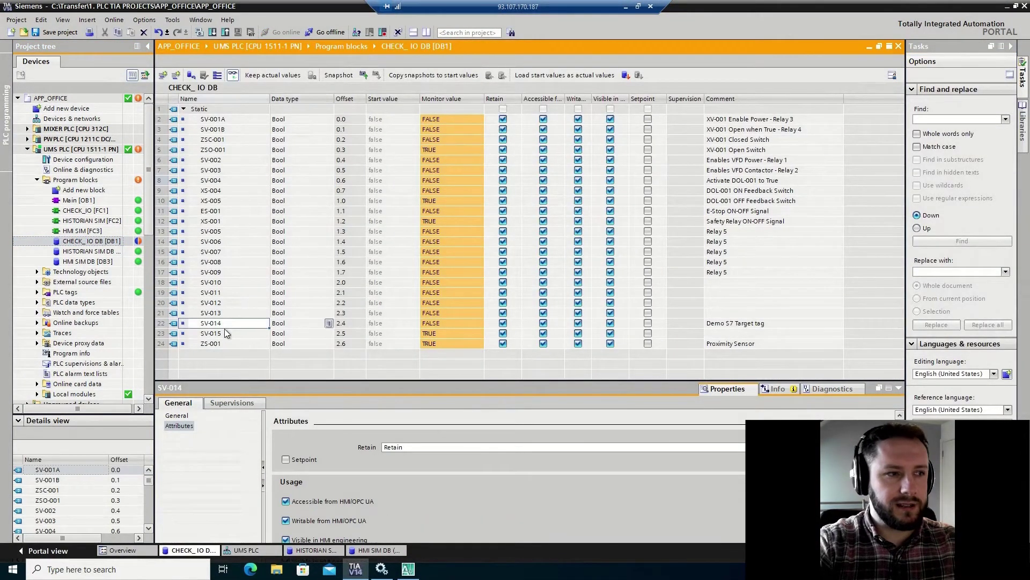
pyautogui.click(779, 389)
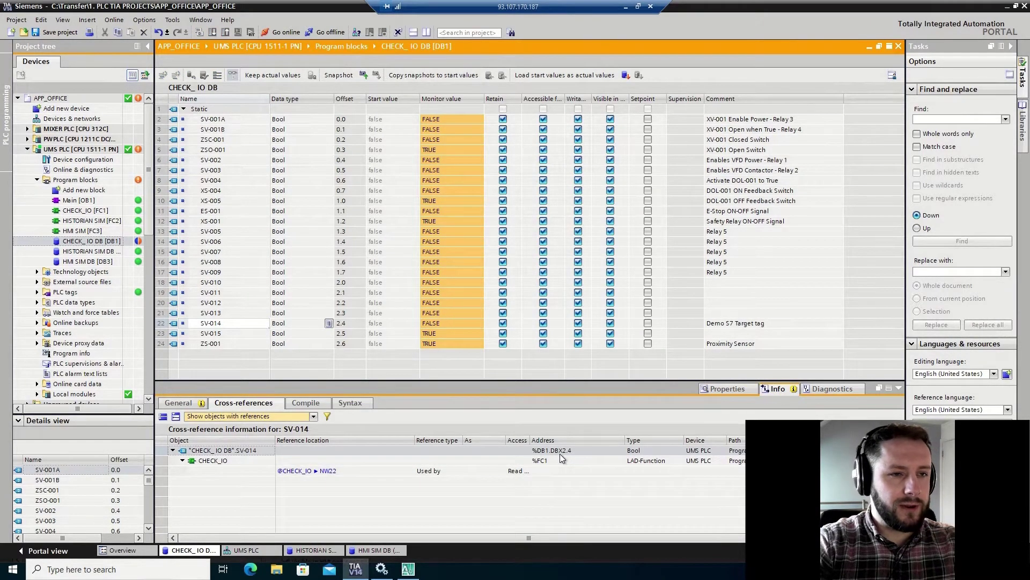
pyautogui.click(626, 7)
pyautogui.click(655, 19)
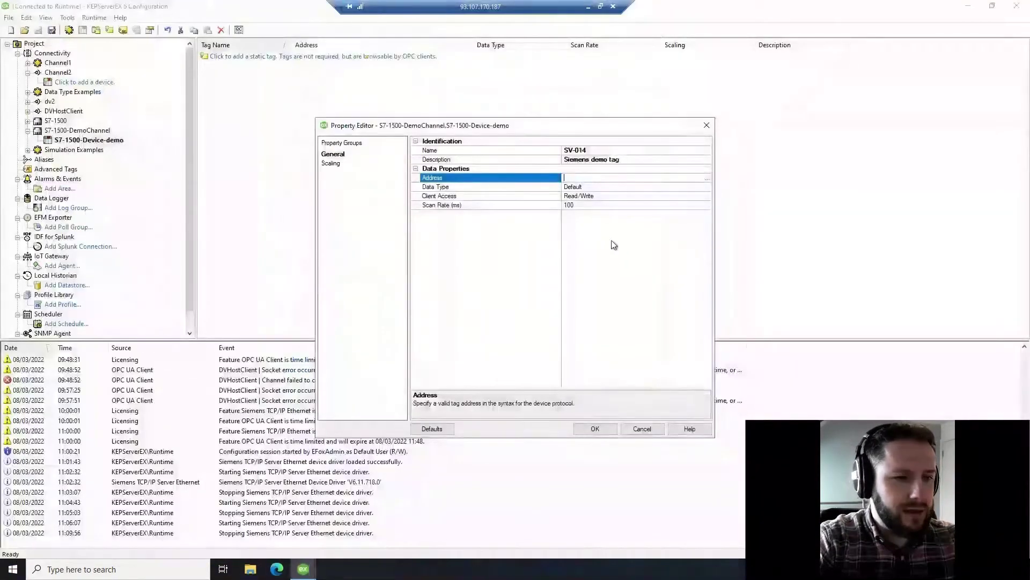
# - Set SV-014's address to DB1.DBX2.4 and data type to Boolean, then save the tag
pyautogui.write('db')
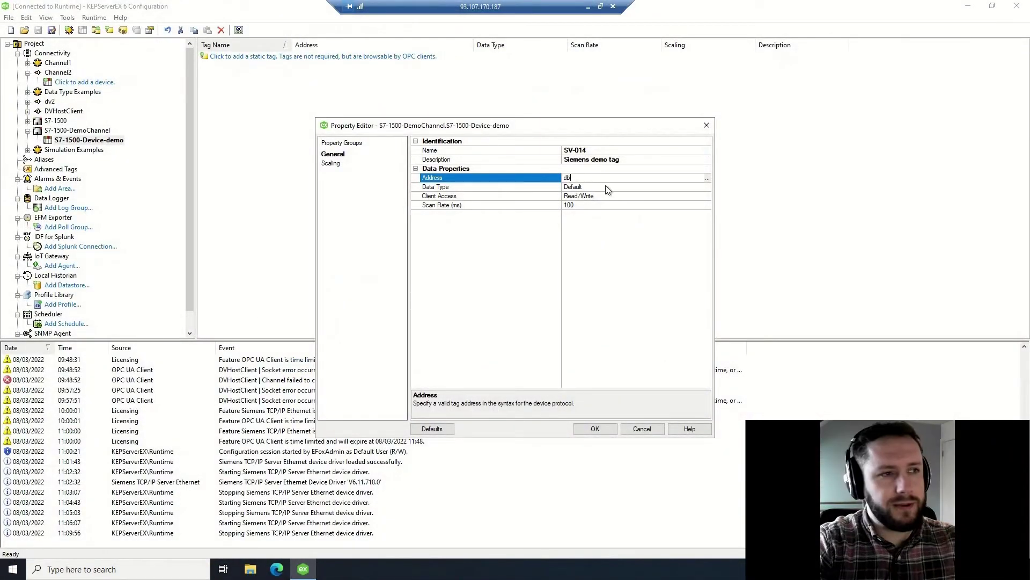
pyautogui.press('BackSpace')
pyautogui.write('D')
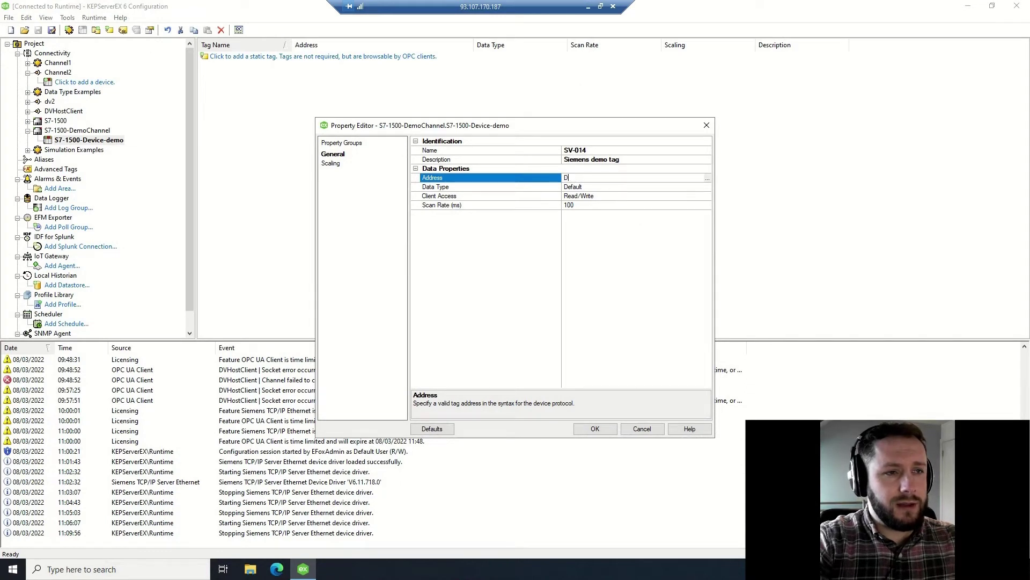
pyautogui.write('B1.D')
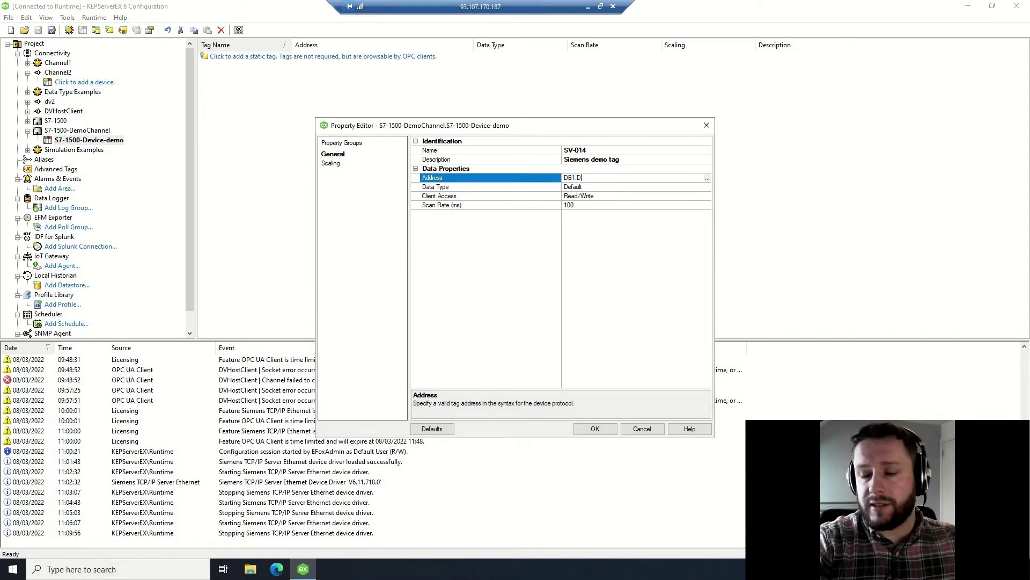
pyautogui.write('BX2.4')
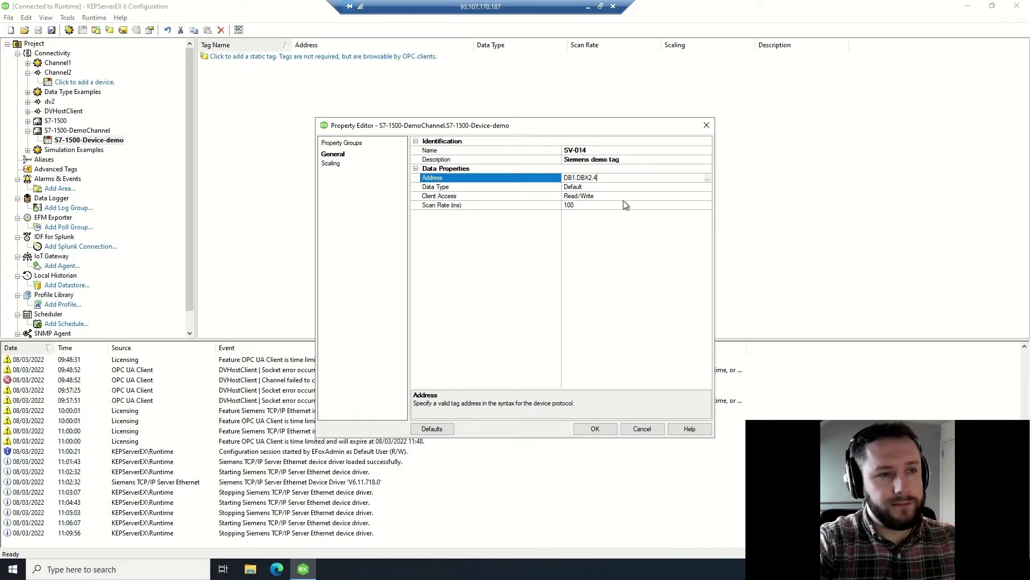
pyautogui.click(616, 187)
pyautogui.click(708, 188)
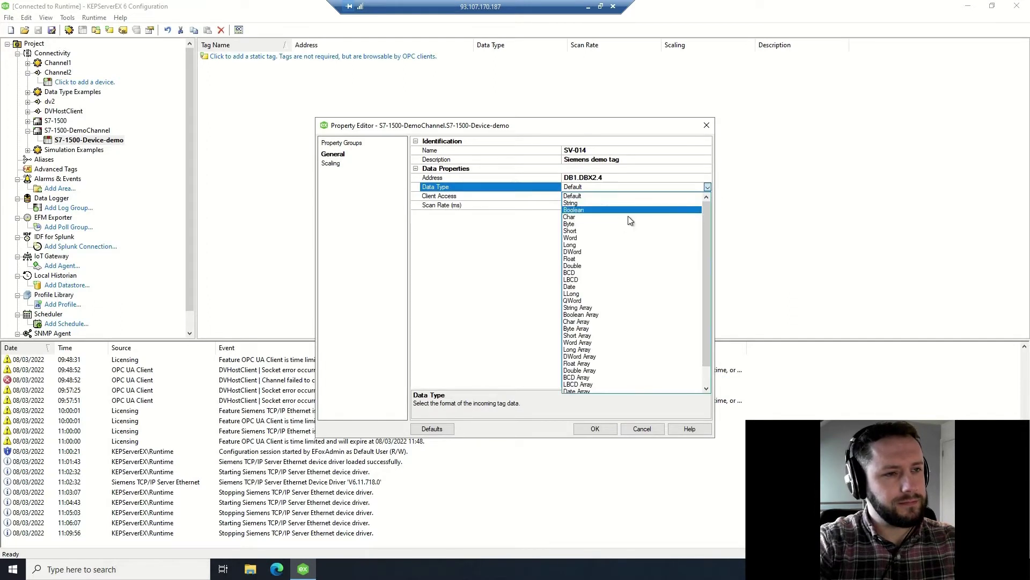
pyautogui.click(600, 209)
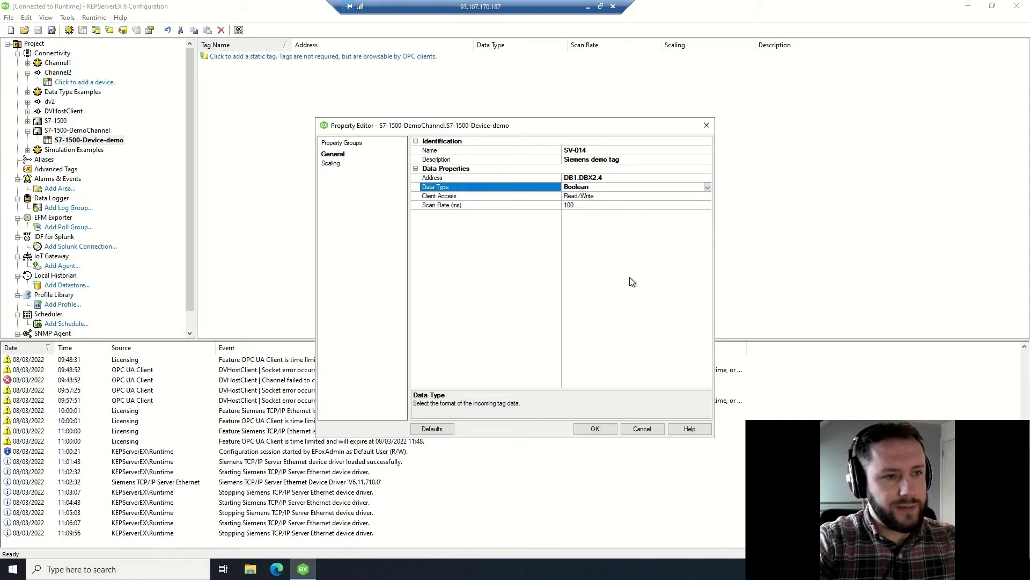
pyautogui.click(589, 431)
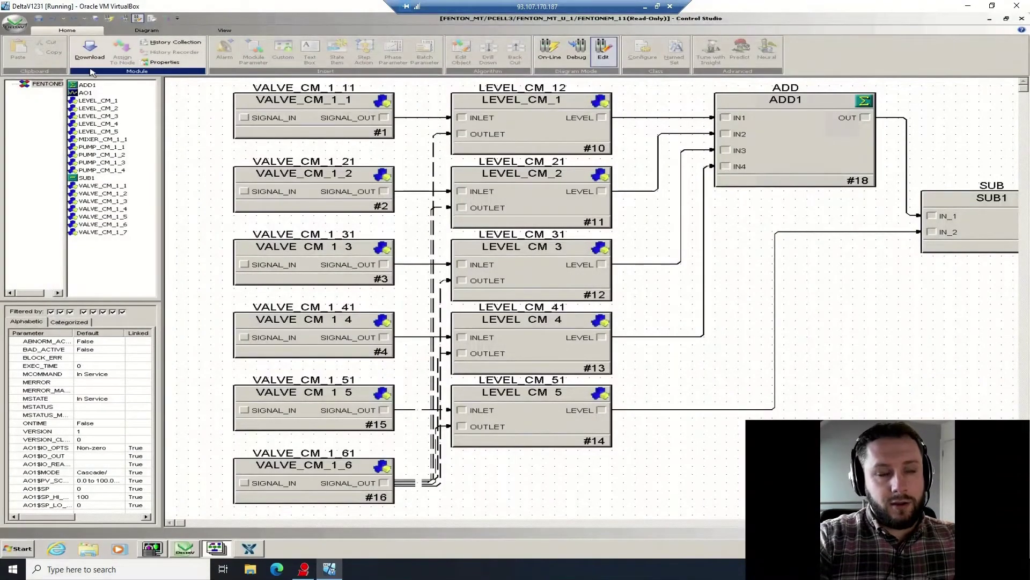
# - Inspect VALVE_CM_1_1's parameters in Control Studio, then switch to DeltaV Explorer
pyautogui.click(293, 116)
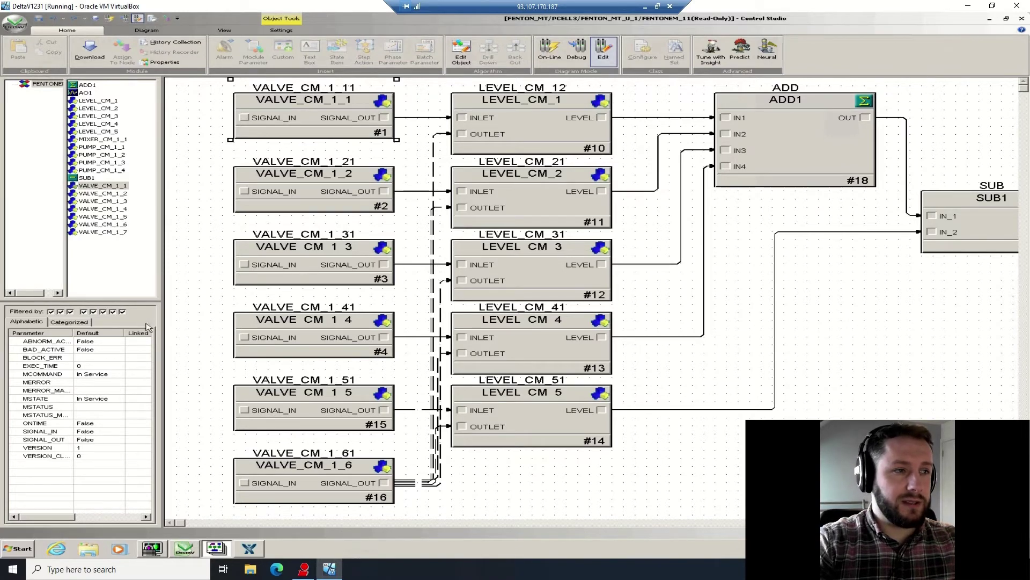
pyautogui.click(175, 554)
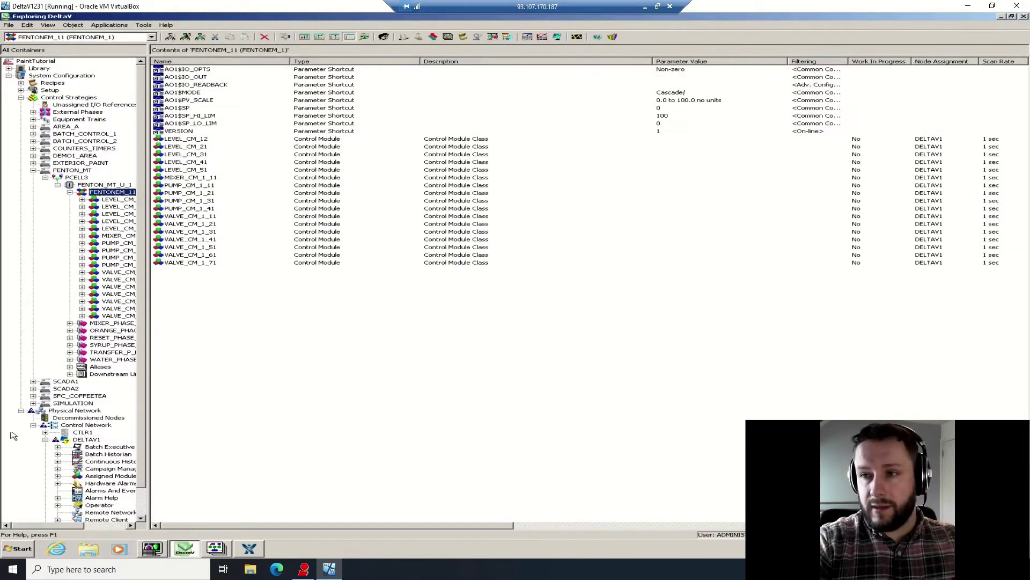
# - Widen DeltaV Explorer's tree pane to read full module names, then switch to OPC Expert
pyautogui.moveTo(148, 407); pyautogui.dragTo(219, 406)
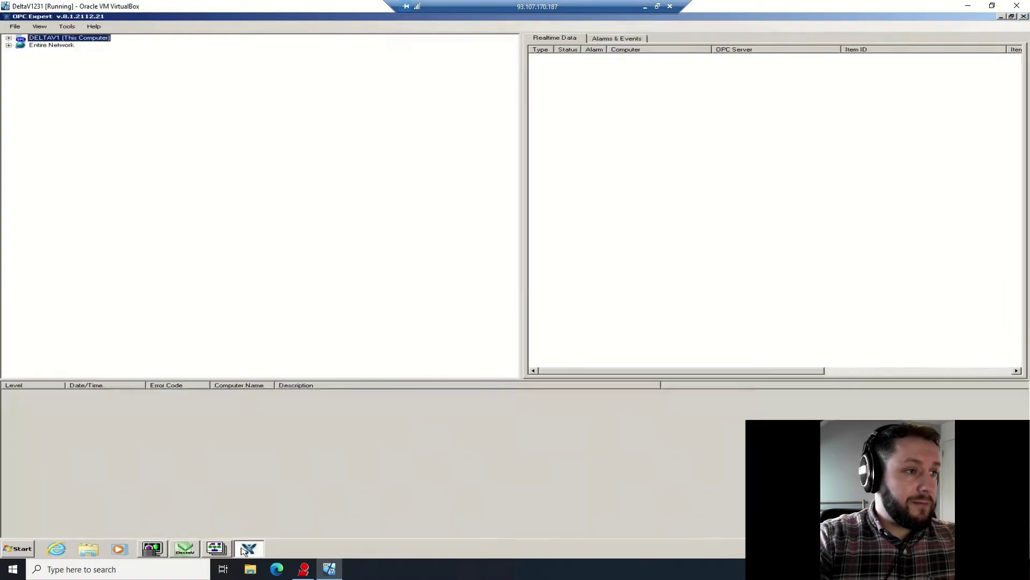
pyautogui.click(244, 550)
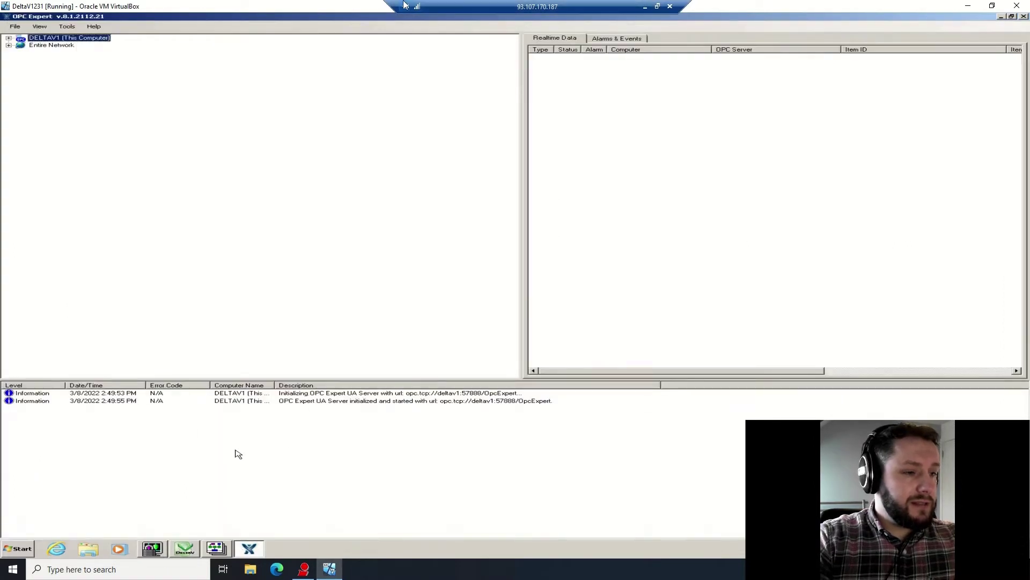
# - Expand DELTAV1 through the UA Server Datapool down to OPC.DeltaV.1's MODULES folder
pyautogui.click(9, 38)
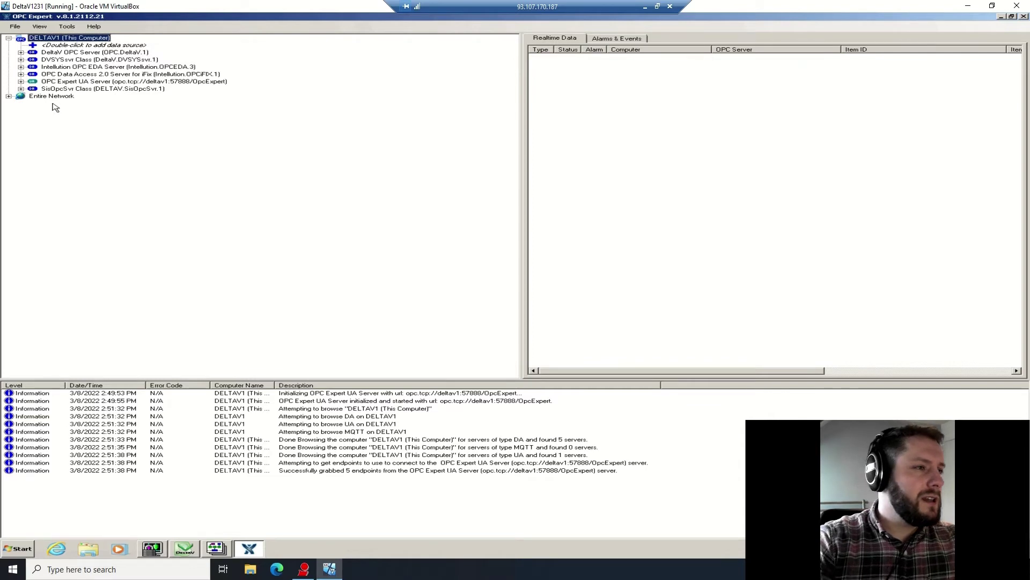
pyautogui.click(20, 82)
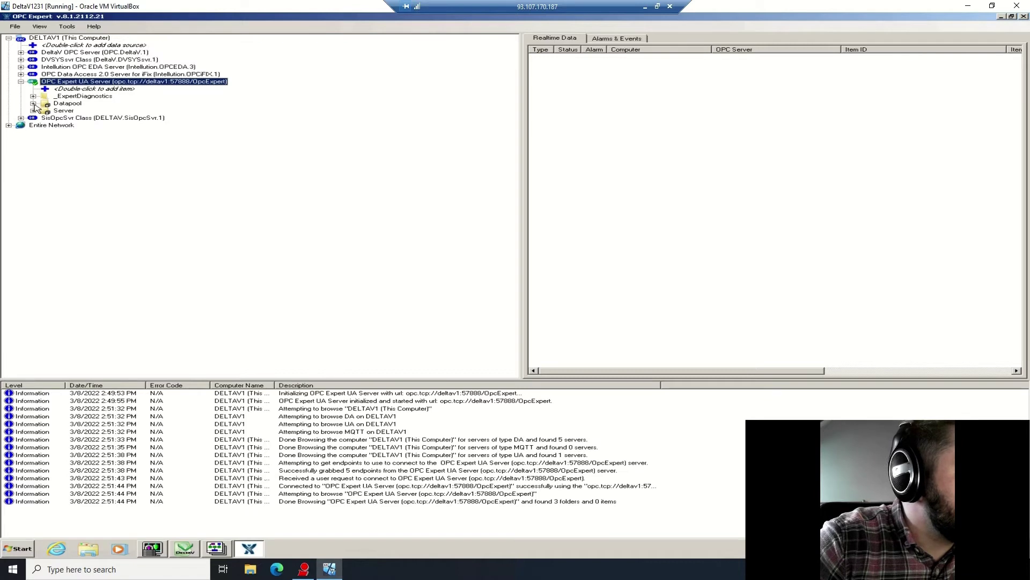
pyautogui.click(33, 103)
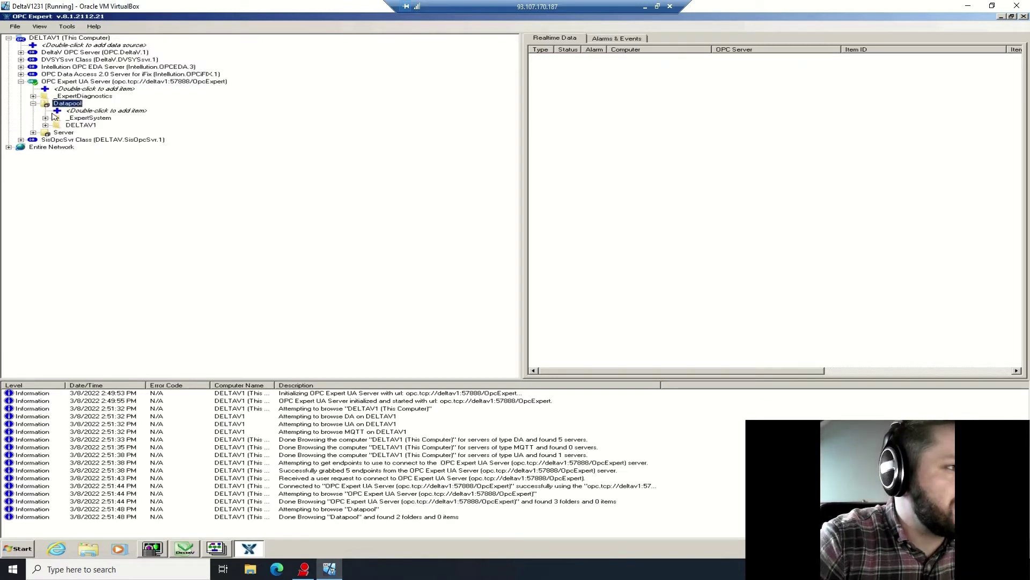
pyautogui.click(45, 125)
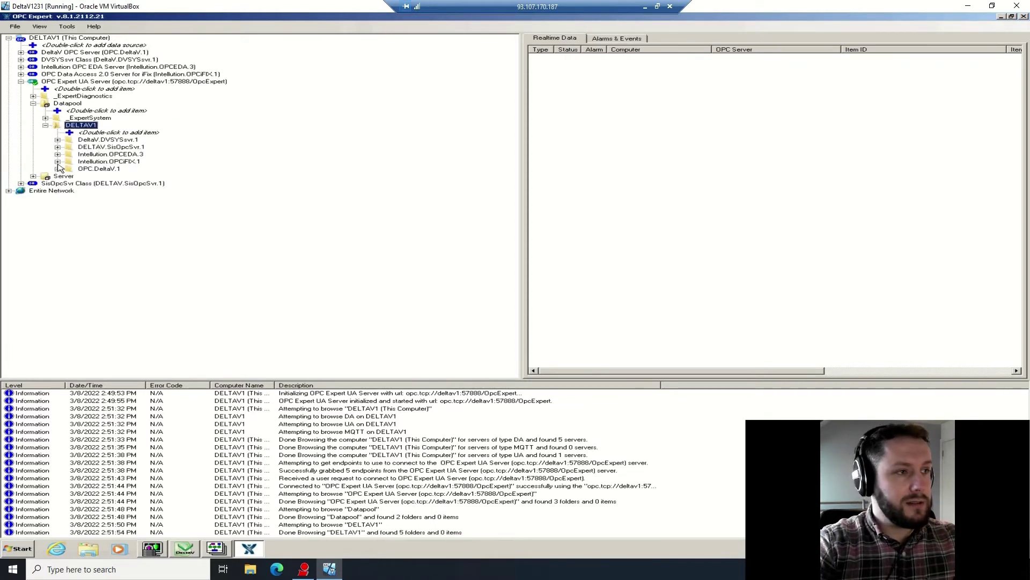
pyautogui.click(58, 169)
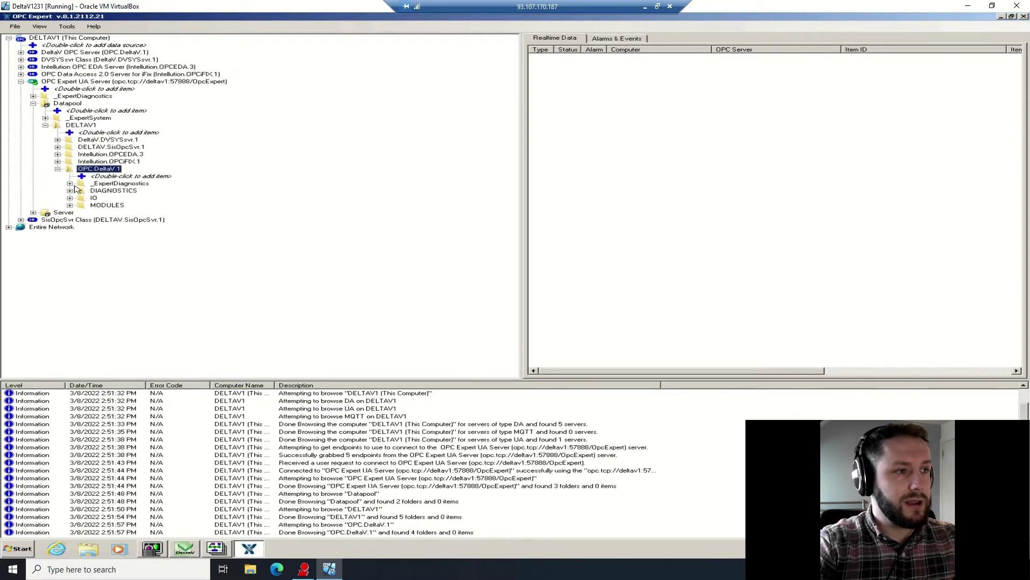
pyautogui.click(71, 205)
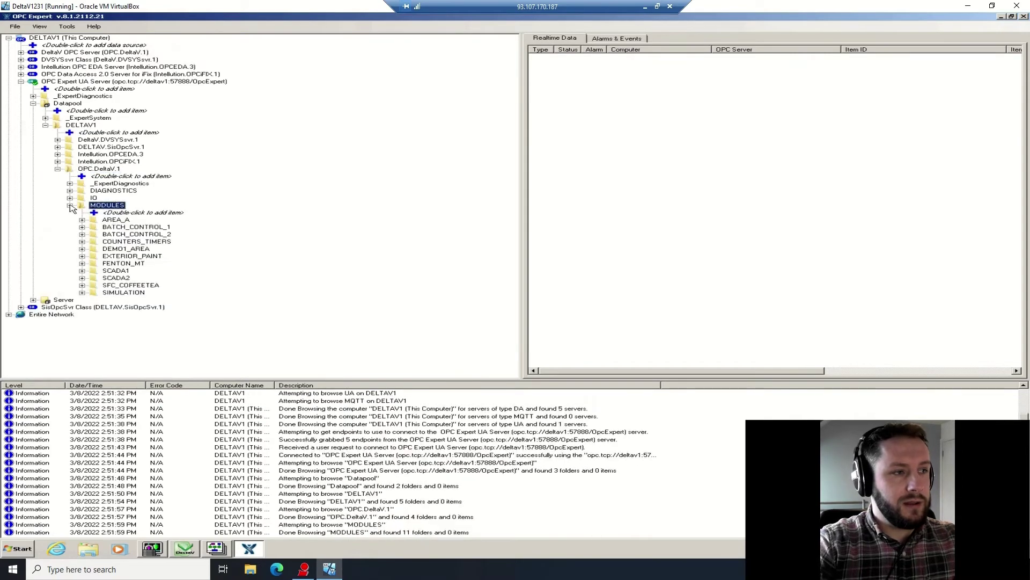
# - Drill into FENTON_MT > PCELL3 > FENTONEM_11 > VALVE_CM_1_11 > SIGNAL_IN and subscribe to CV
pyautogui.click(82, 263)
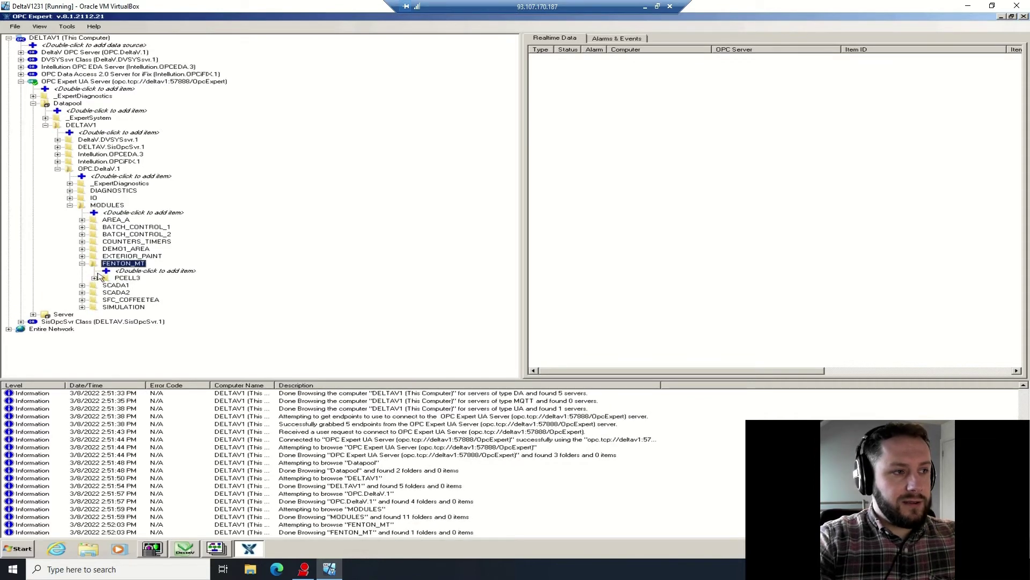
pyautogui.click(95, 278)
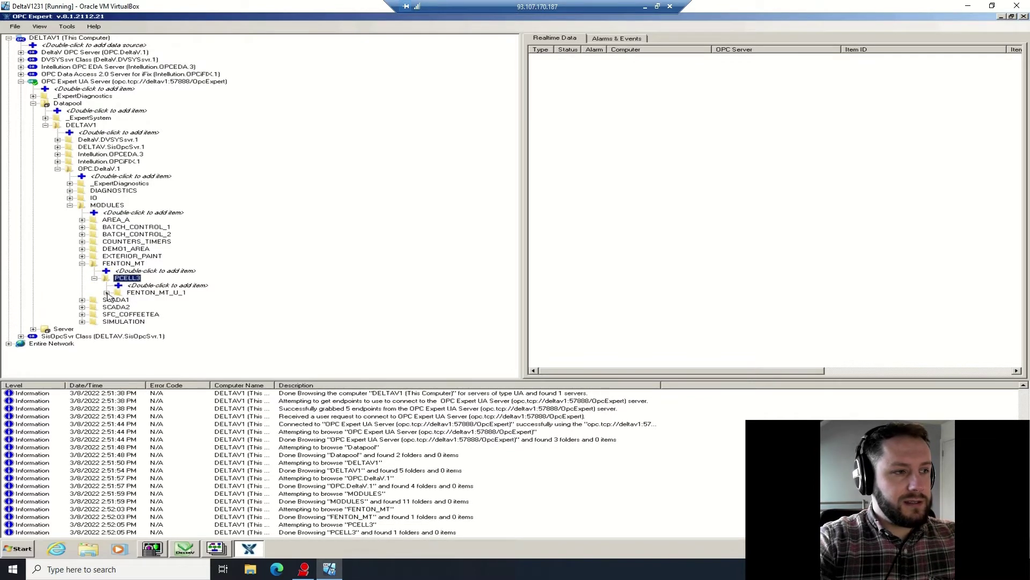
pyautogui.click(106, 293)
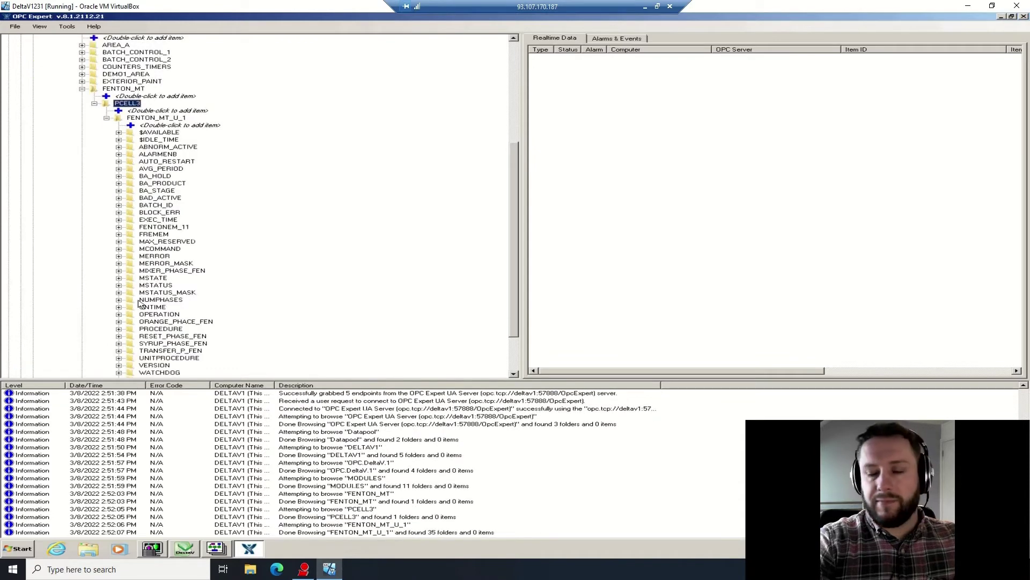
pyautogui.click(118, 227)
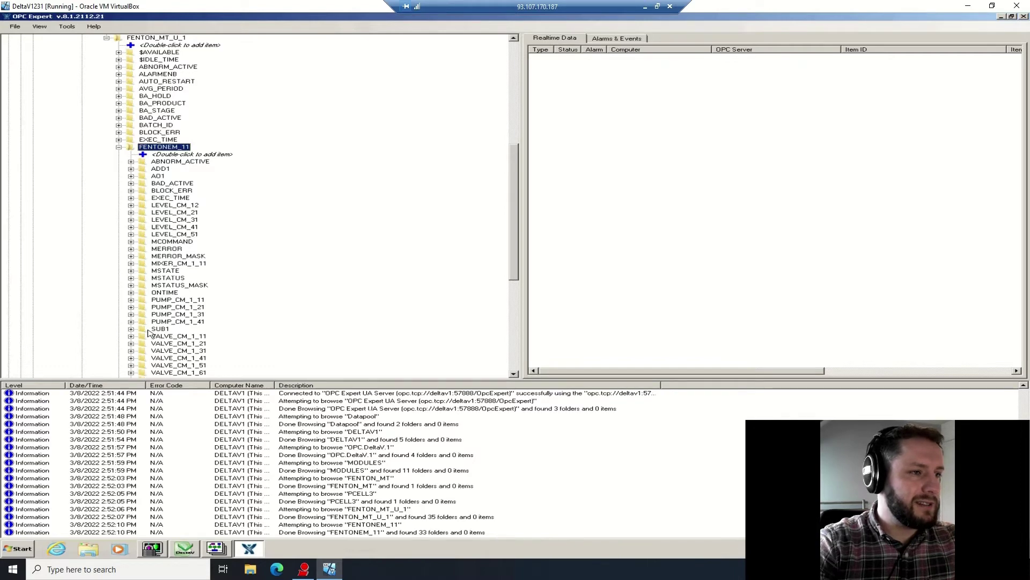
pyautogui.click(132, 336)
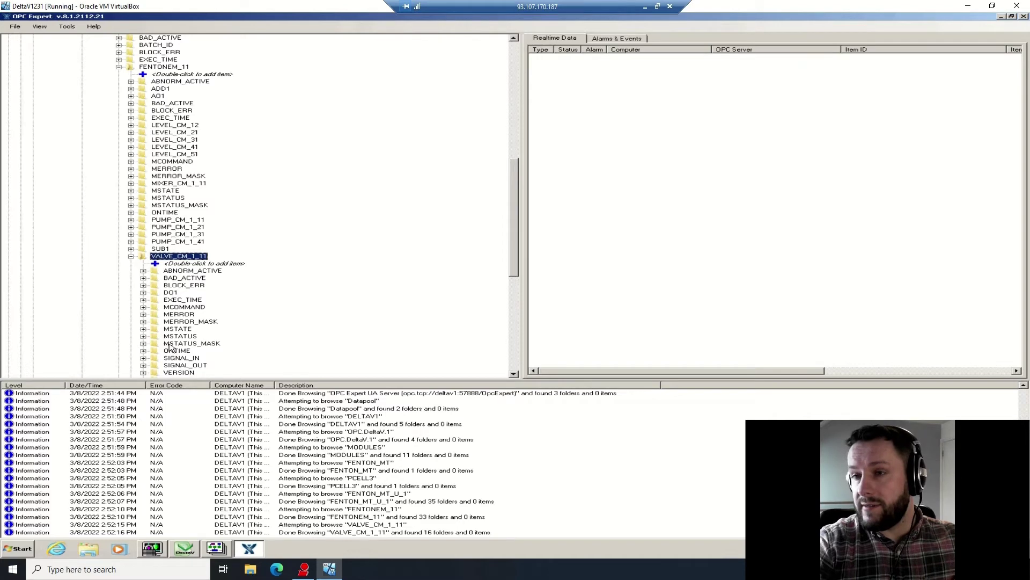
pyautogui.click(141, 358)
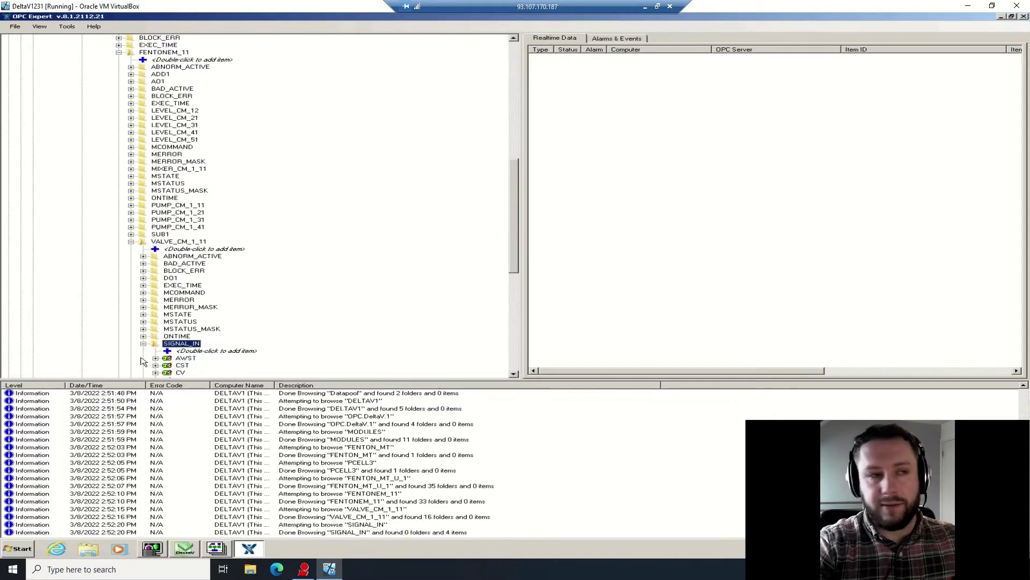
pyautogui.doubleClick(180, 372)
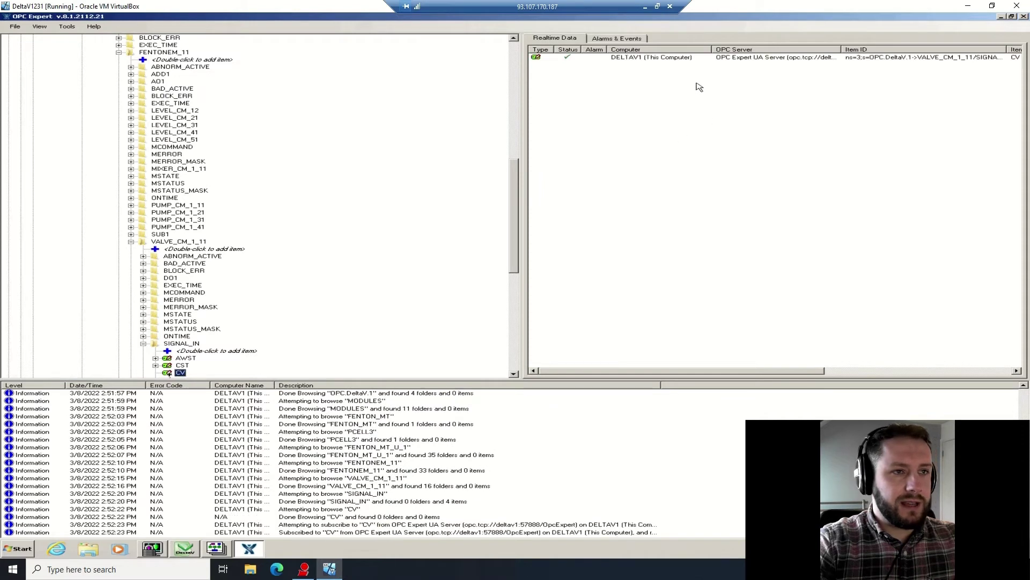
# - Inspect the CV item's properties for its VALVE_CM_1_11/SIGNAL_IN.CV path and server address, then return to KEPServerEX
pyautogui.rightClick(692, 58)
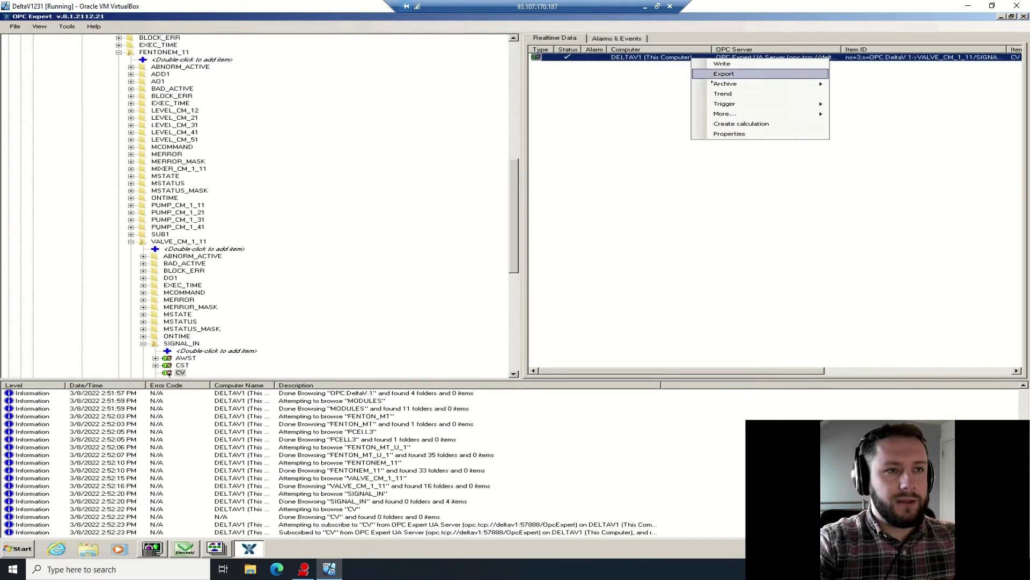
pyautogui.click(731, 135)
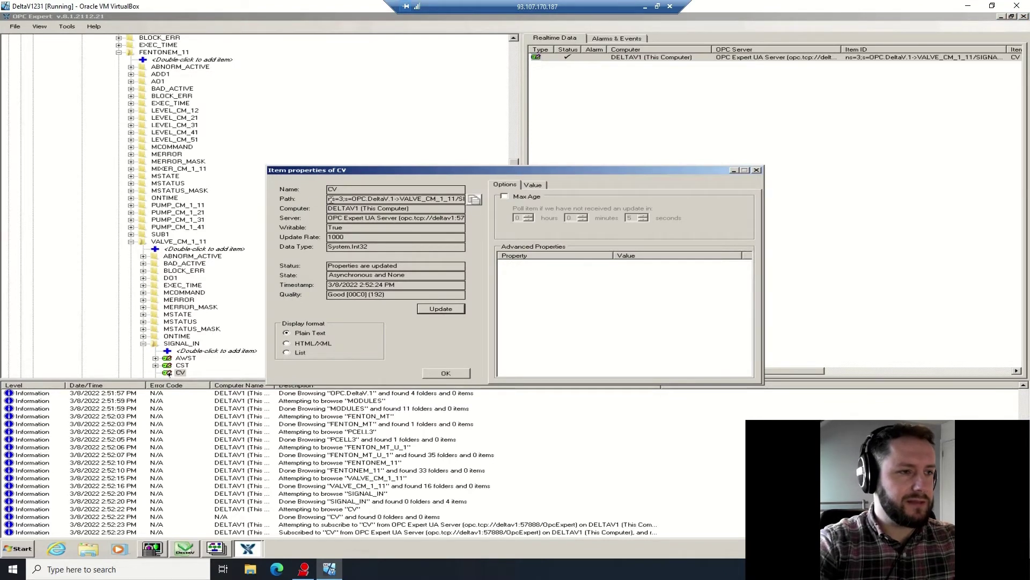
pyautogui.moveTo(330, 198); pyautogui.dragTo(523, 204)
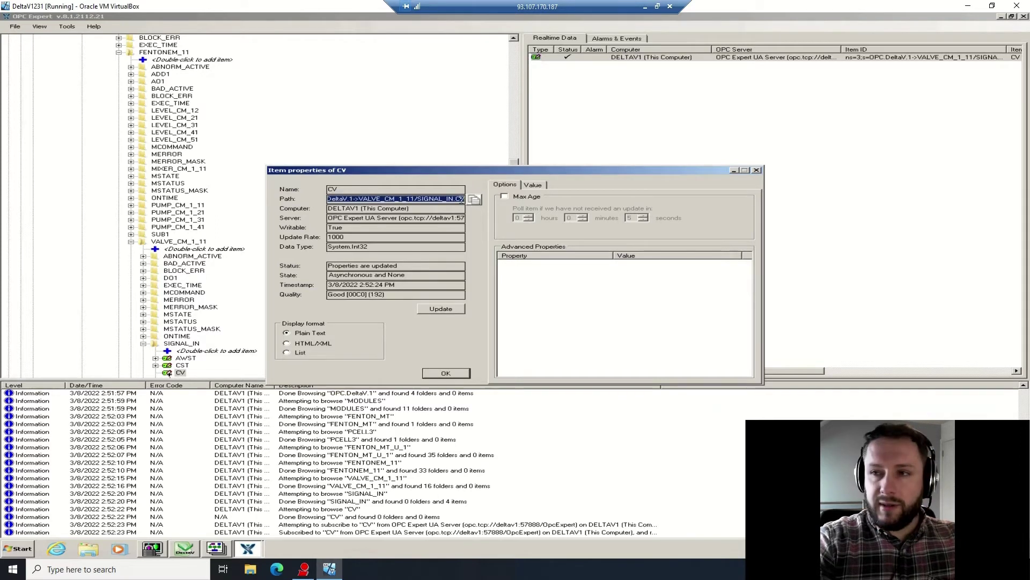
pyautogui.click(474, 200)
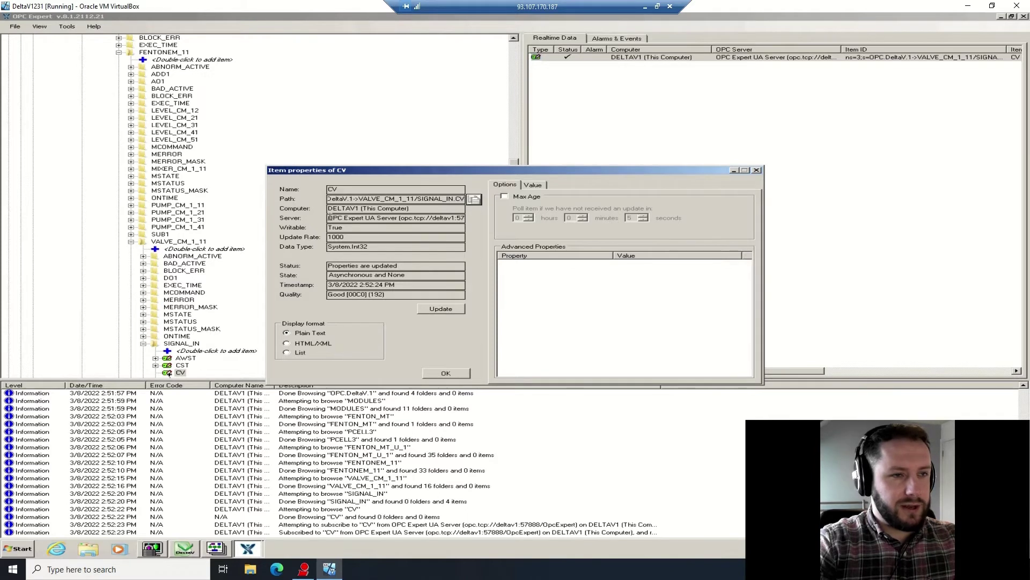
pyautogui.moveTo(328, 218); pyautogui.dragTo(519, 226)
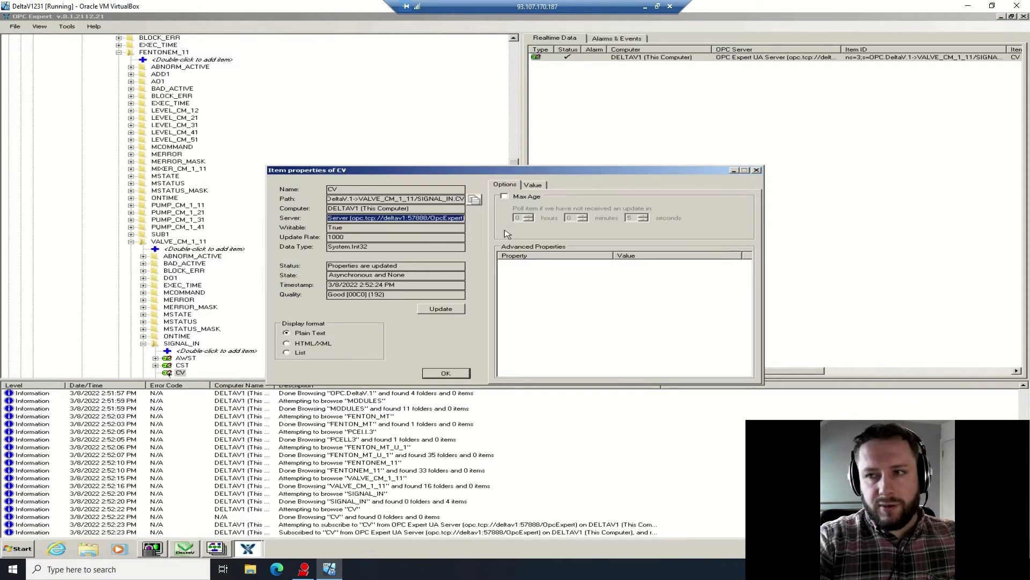
pyautogui.click(645, 6)
# - Start a new channel under Connectivity with OPC UA Client as the channel type
pyautogui.click(53, 54)
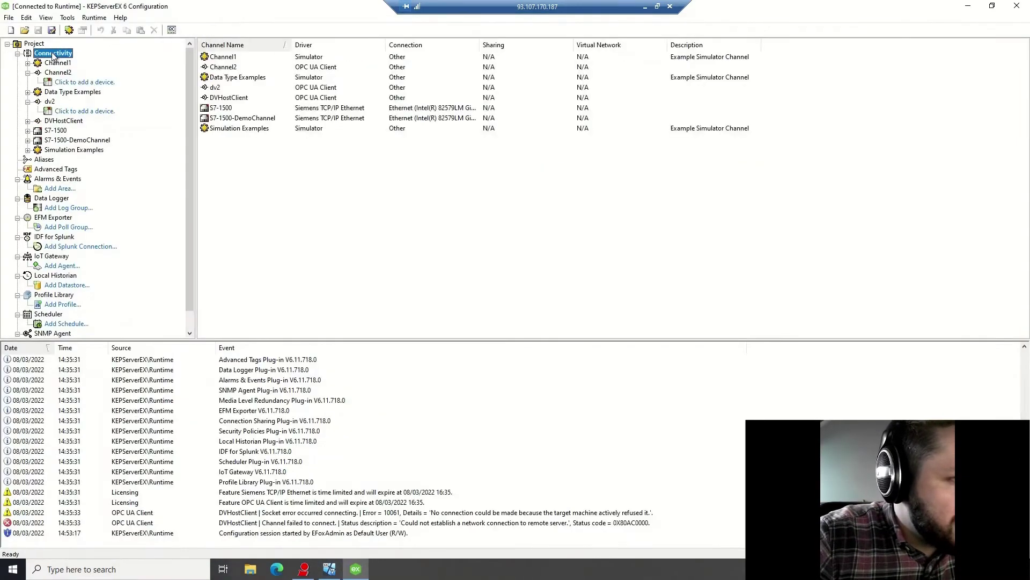
pyautogui.doubleClick(53, 54)
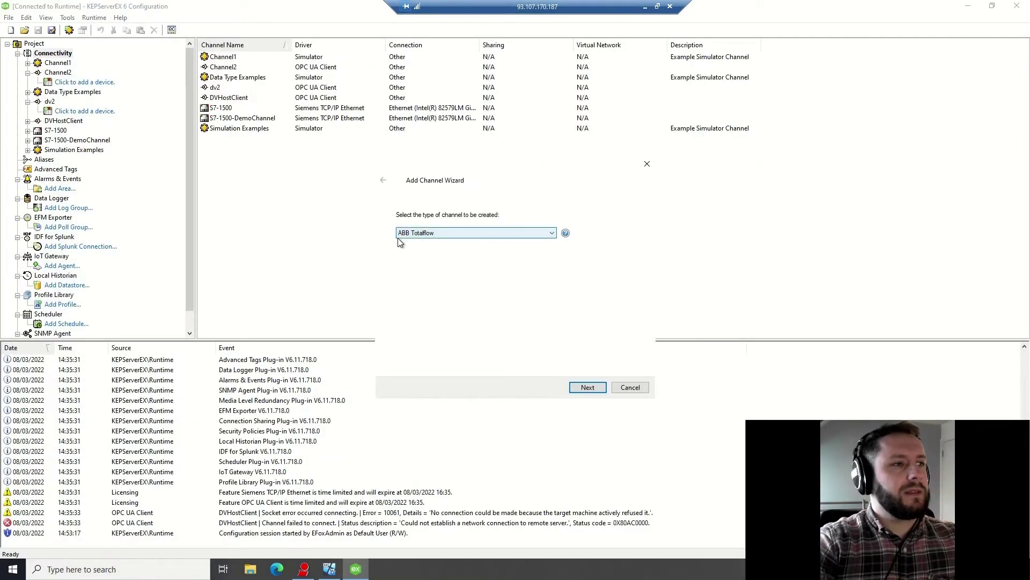
pyautogui.click(399, 237)
pyautogui.scroll(-6, 479, 311)
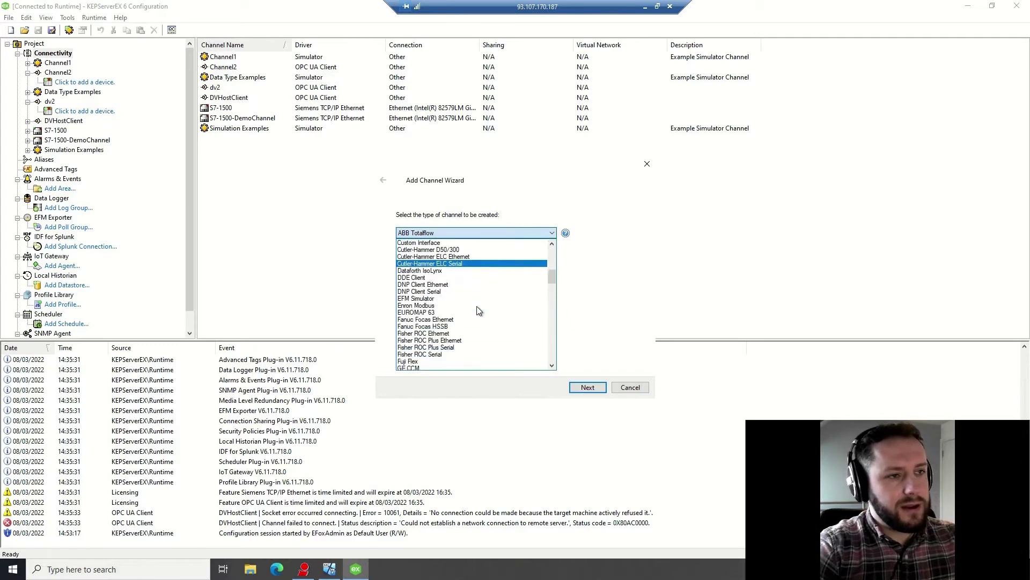
pyautogui.scroll(-15, 478, 308)
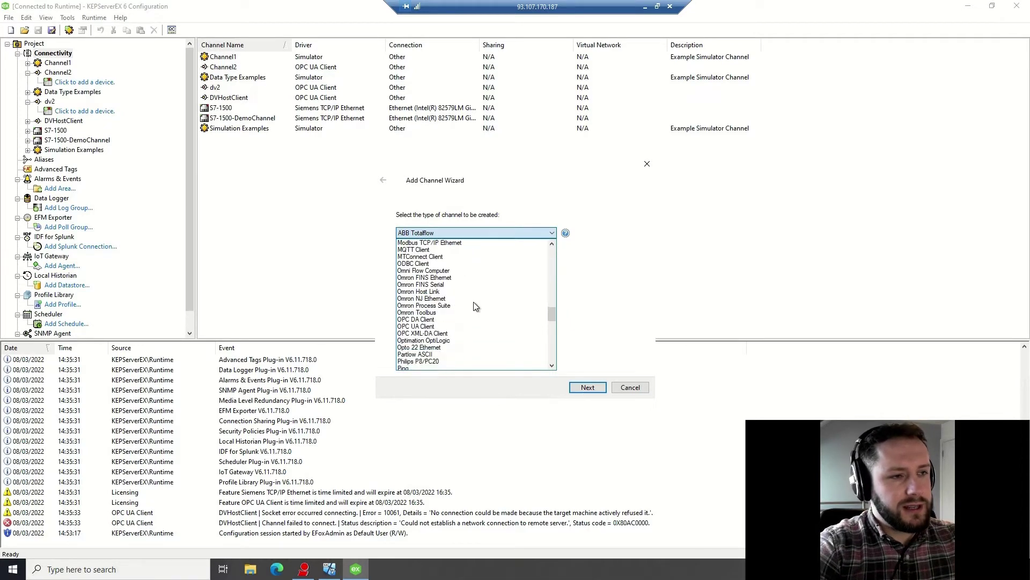
pyautogui.click(431, 327)
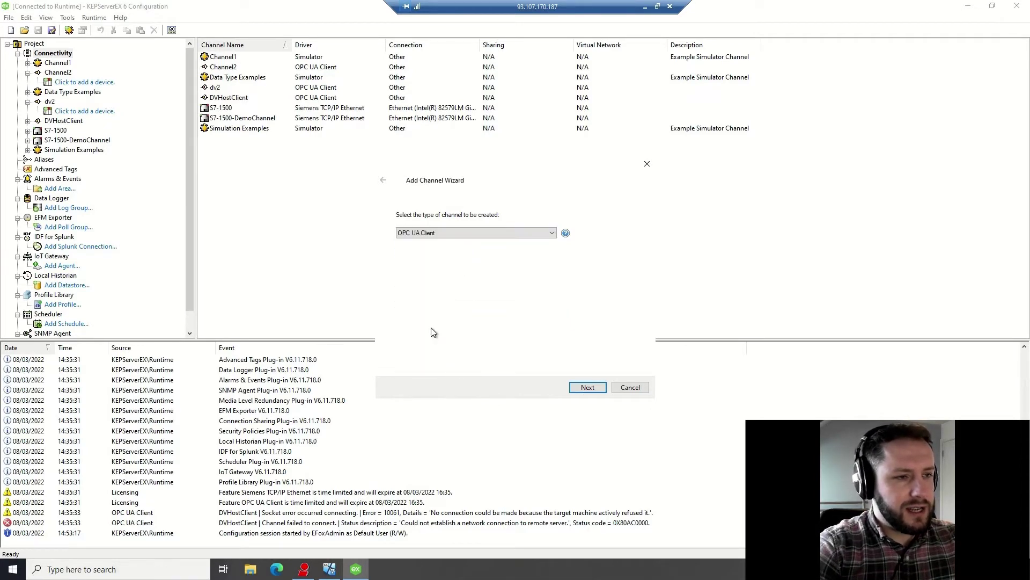
pyautogui.click(579, 387)
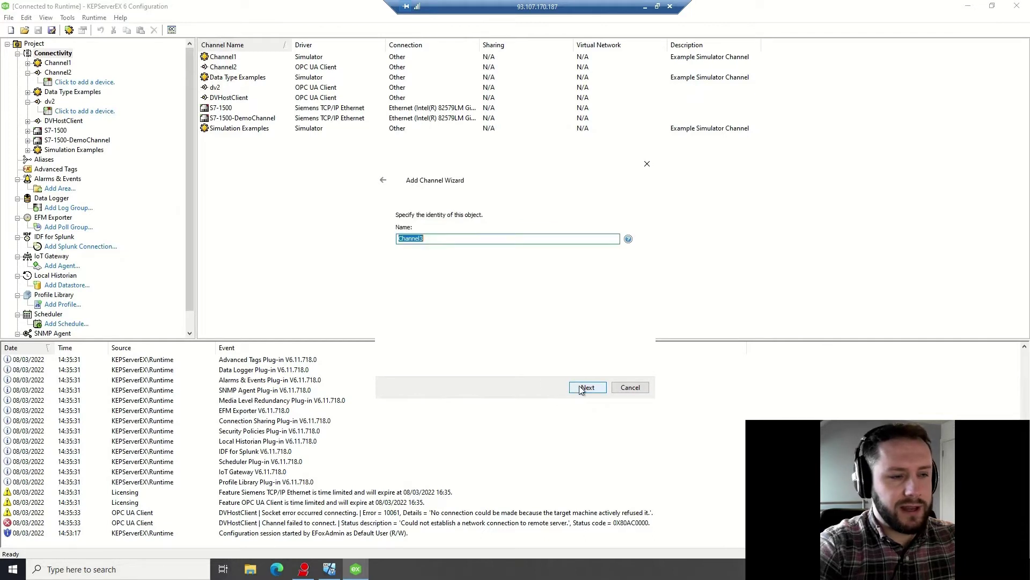
# - Name the channel DeltaV-Demo-Channel and advance to the endpoint URL page
pyautogui.write('D')
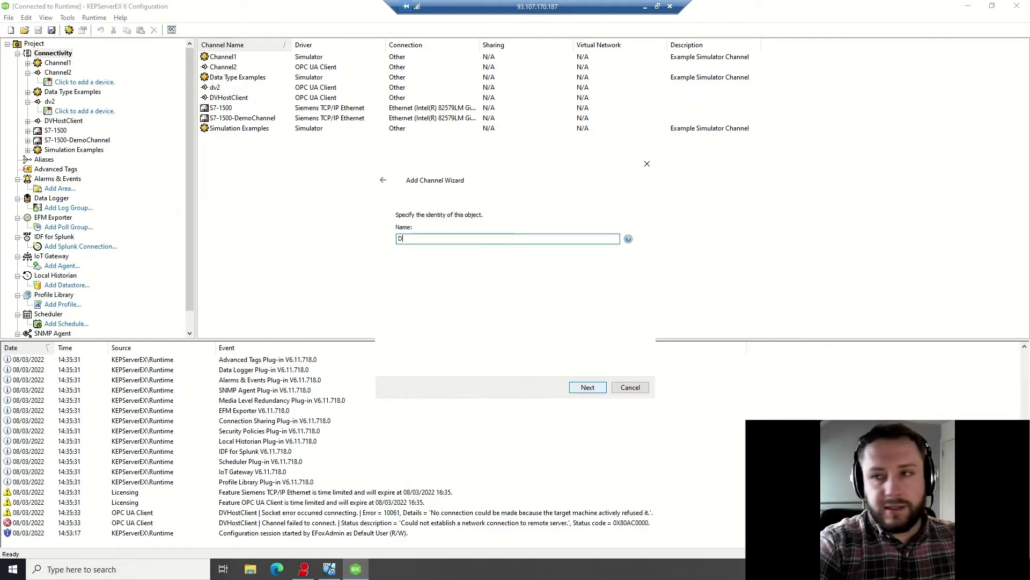
pyautogui.write('eltaV')
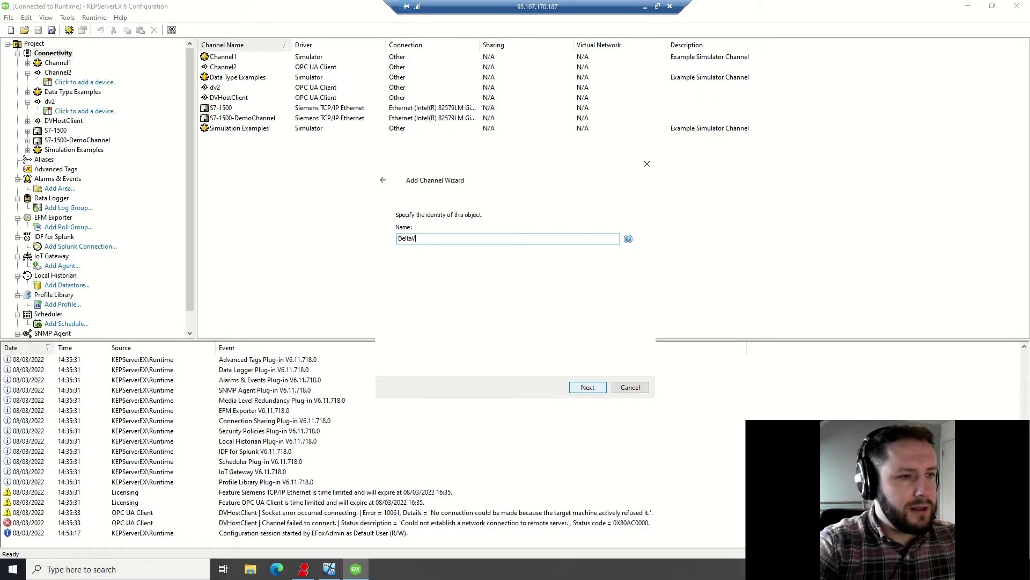
pyautogui.write('_Client')
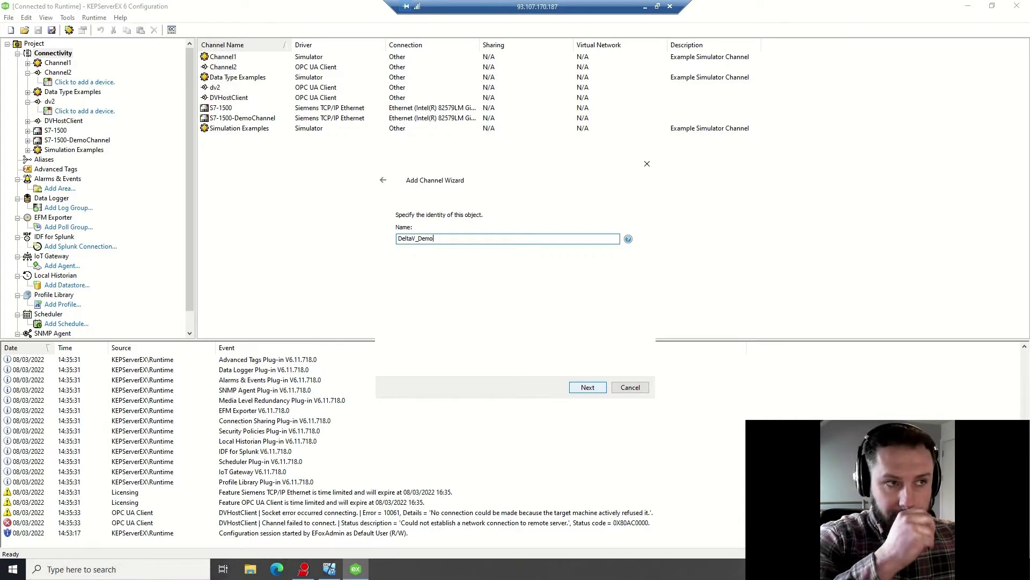
pyautogui.press('BackSpace')
pyautogui.press('BackSpace')
pyautogui.press('BackSpace')
pyautogui.press('BackSpace')
pyautogui.press('BackSpace')
pyautogui.press('BackSpace')
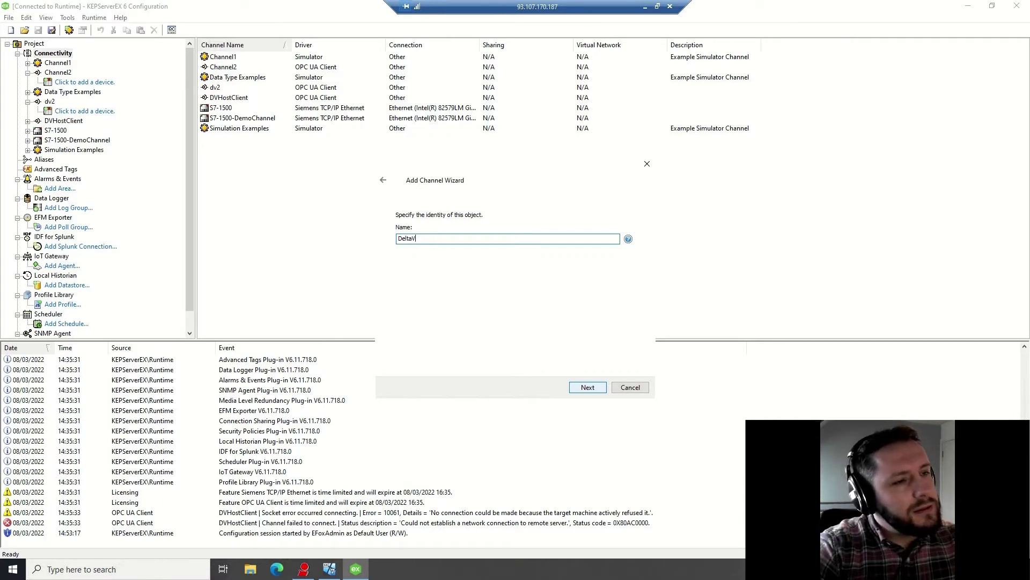
pyautogui.write('Demo')
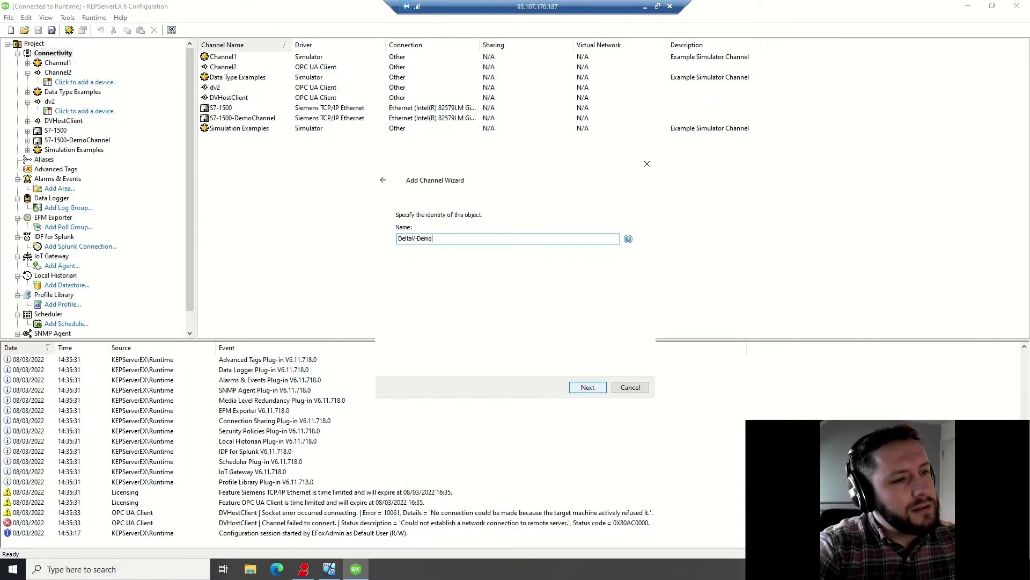
pyautogui.write('-Channel')
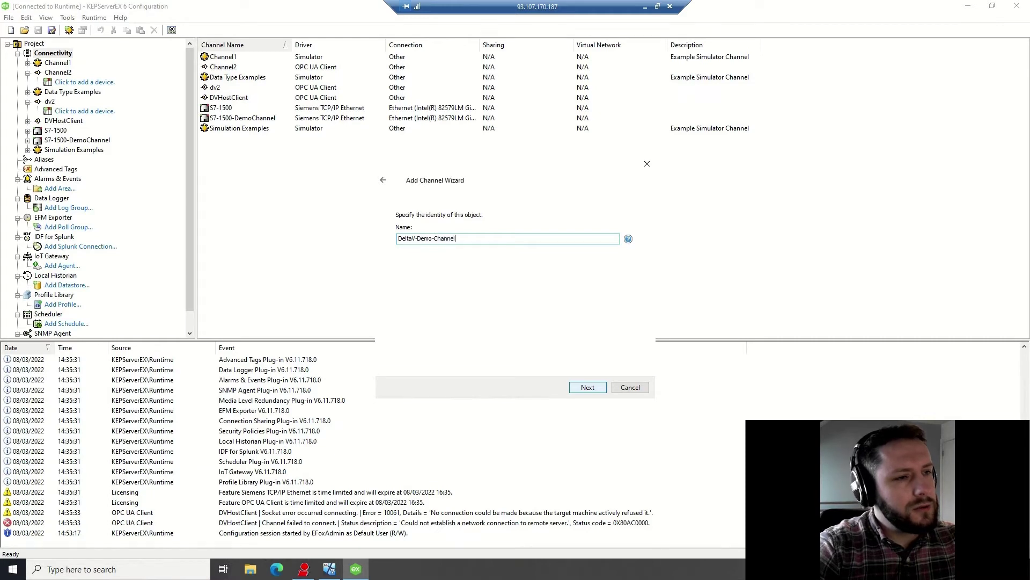
pyautogui.click(588, 387)
pyautogui.click(587, 387)
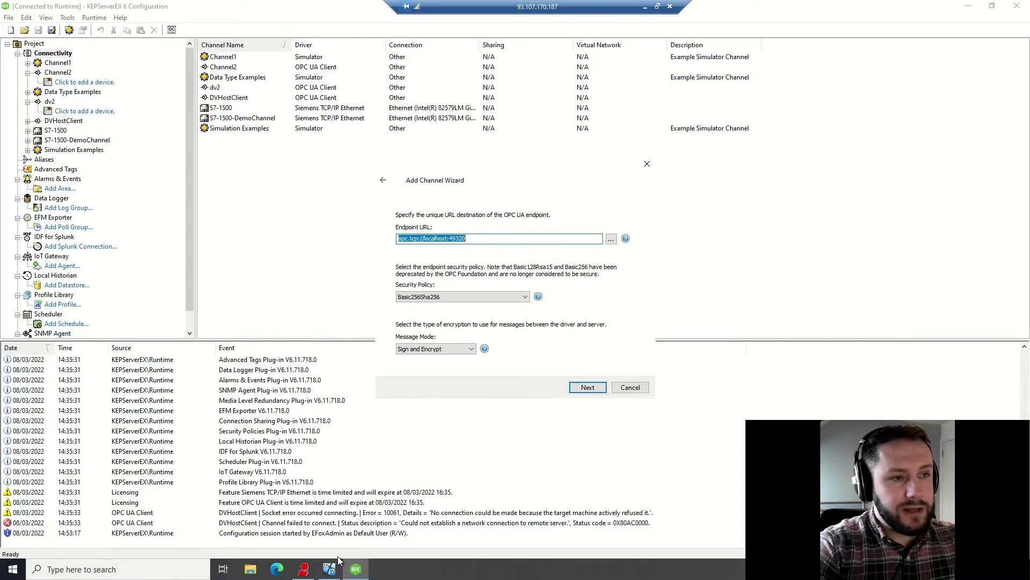
# - Enter opc.tcp://deltav1:57888/OpcExpert as the endpoint URL, checking it against the OPC Expert server address
pyautogui.click(329, 570)
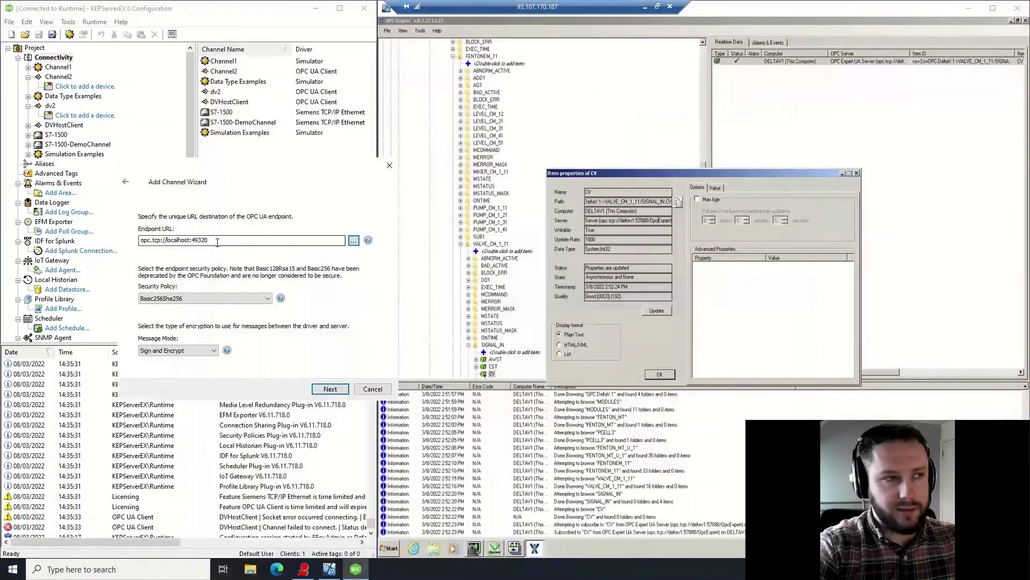
pyautogui.moveTo(209, 241); pyautogui.dragTo(168, 242)
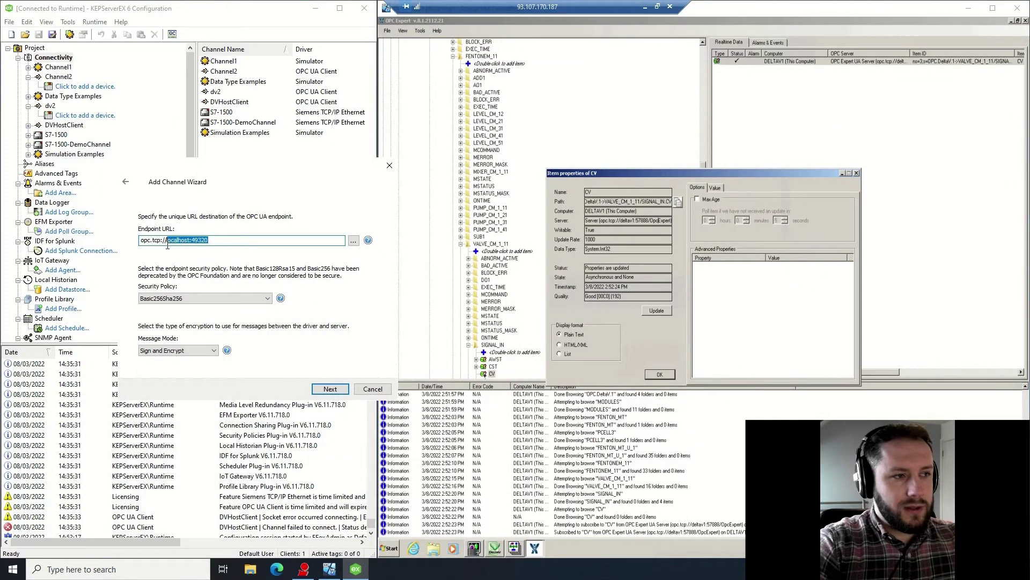
pyautogui.write('deltav1')
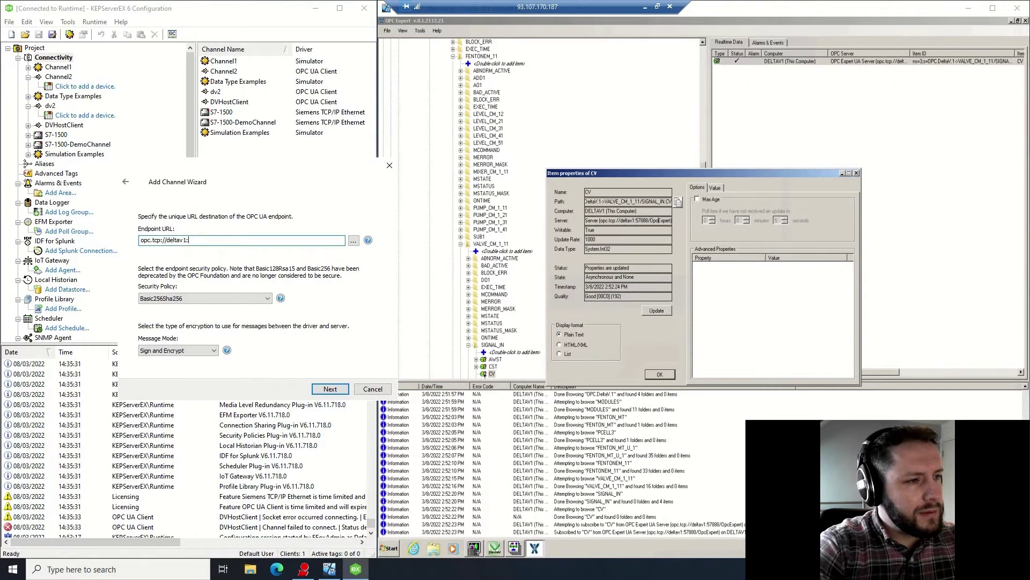
pyautogui.write(':57888')
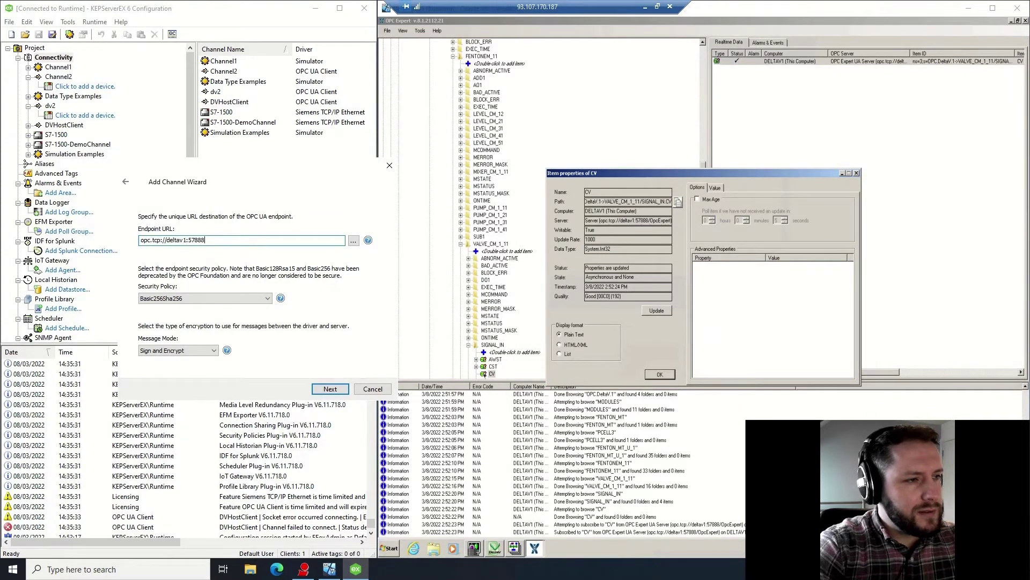
pyautogui.write('/')
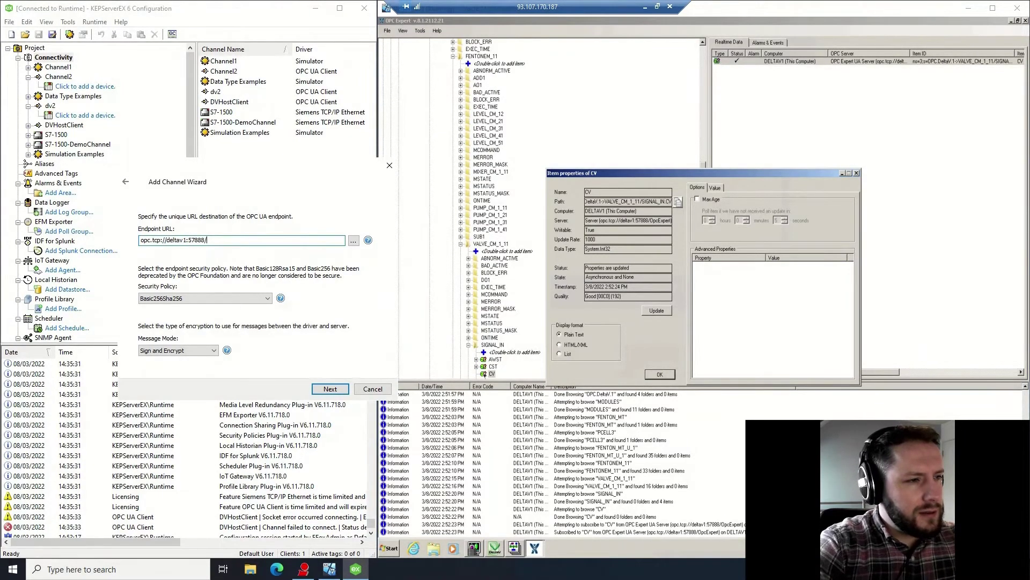
pyautogui.write('OPX')
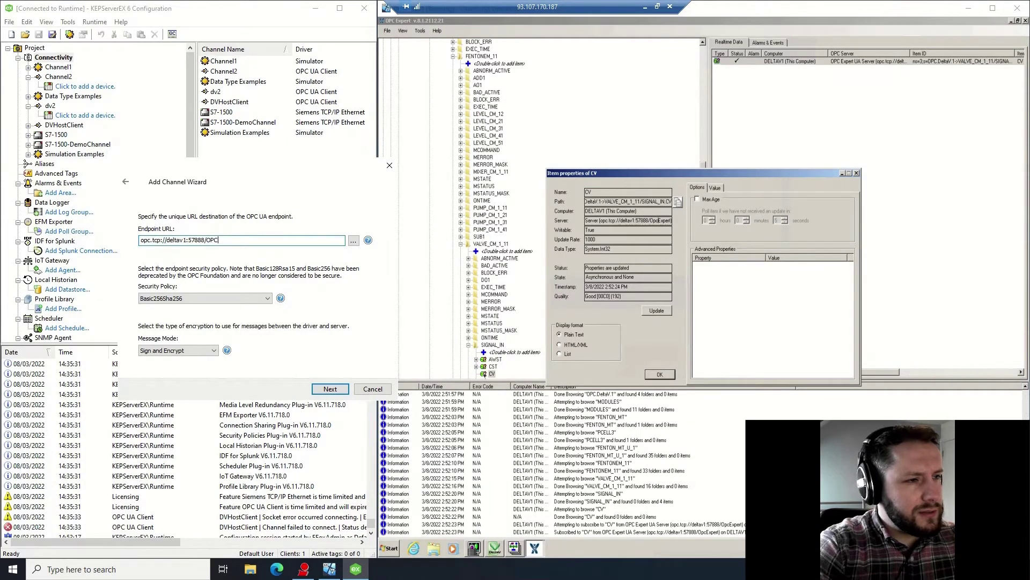
pyautogui.write('p')
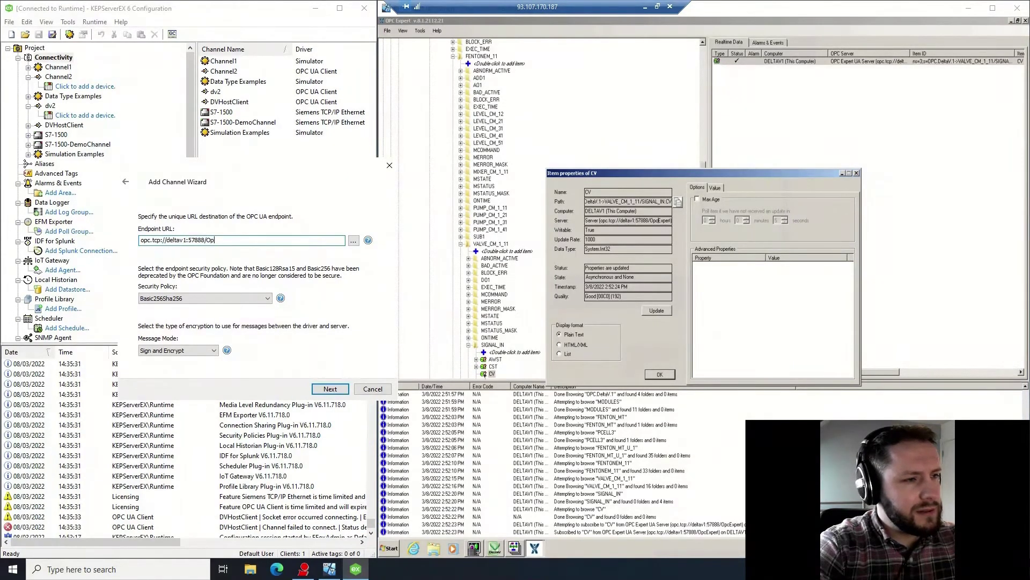
pyautogui.write('cExpert')
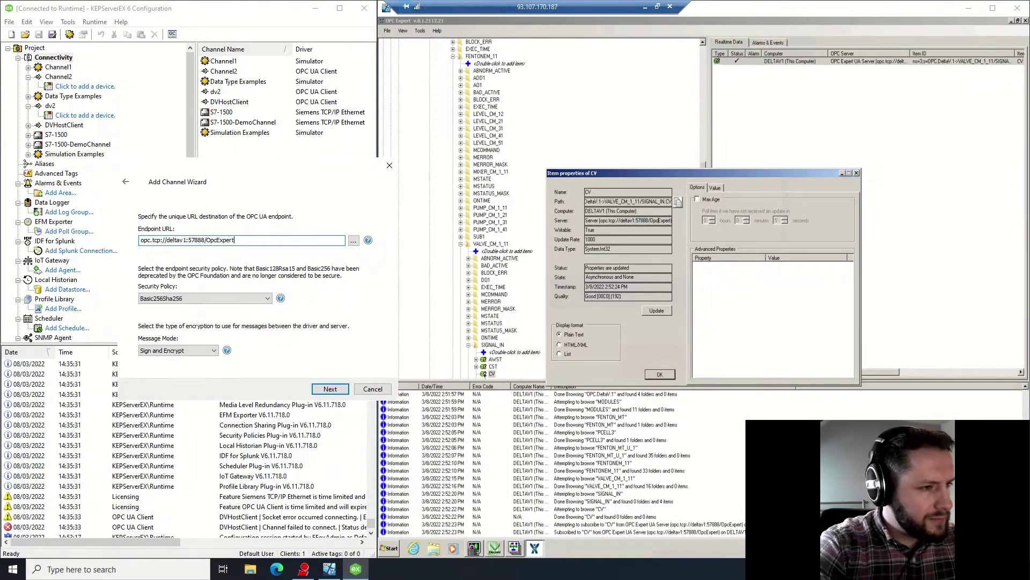
pyautogui.click(381, 348)
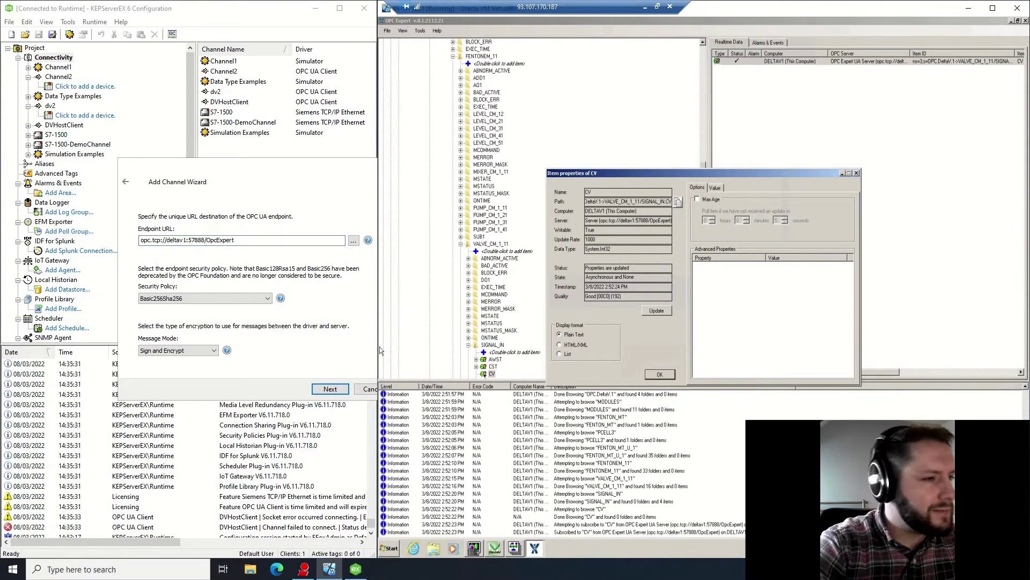
pyautogui.click(329, 394)
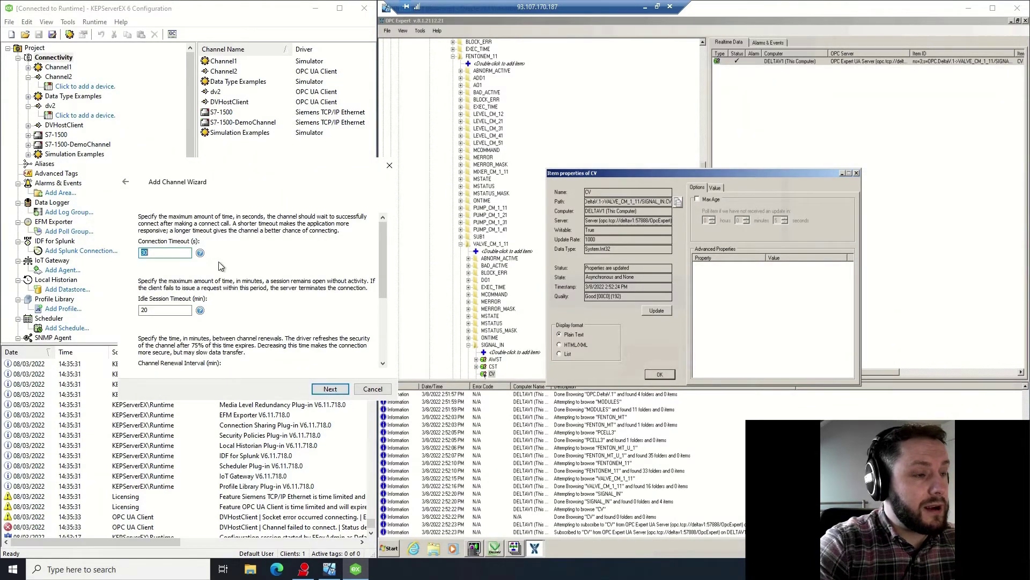
pyautogui.click(125, 181)
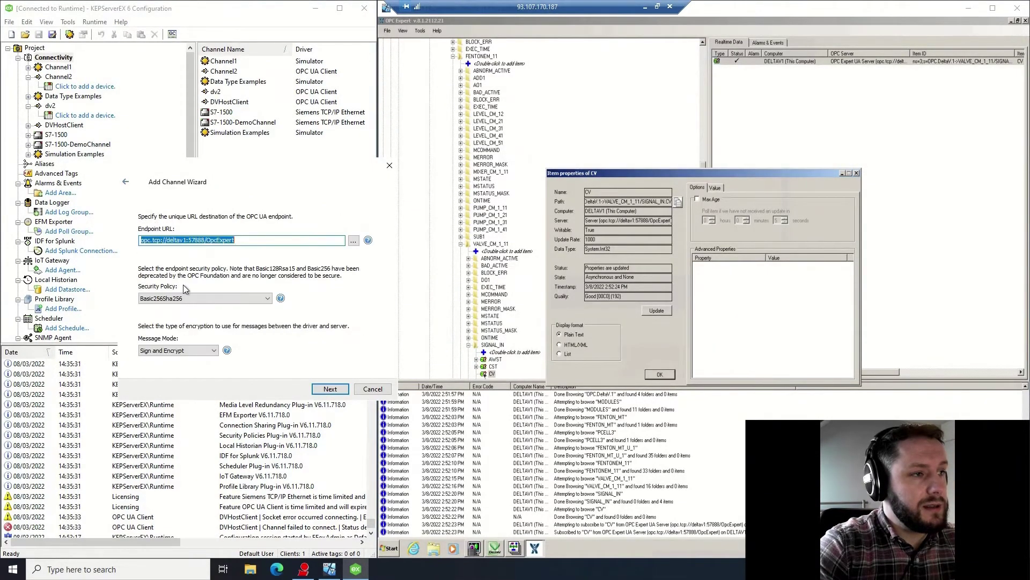
# - Set security policy to None and finish with default timeout and login settings, creating DV-OPC-CHANNEL-Demo
pyautogui.click(208, 297)
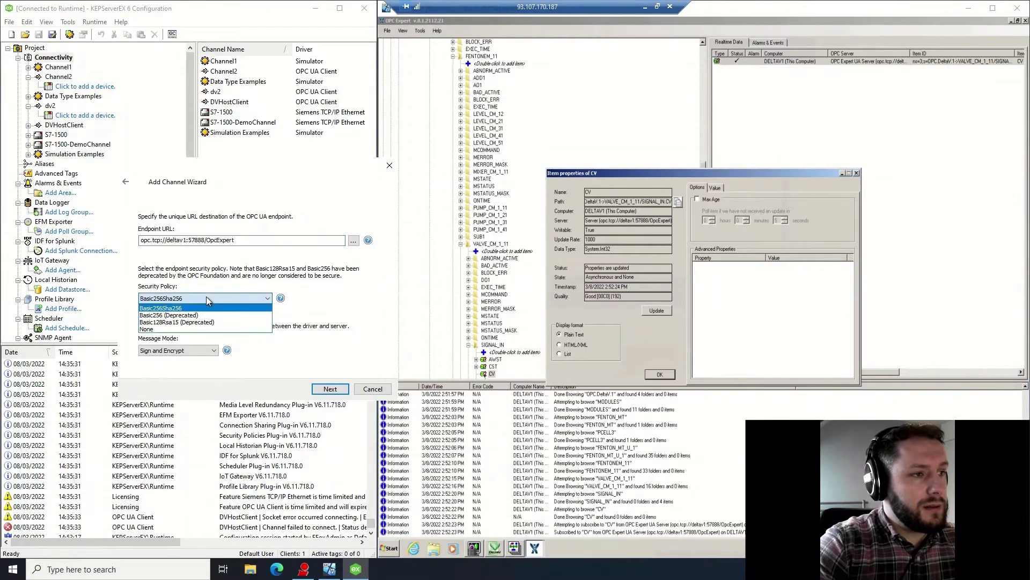
pyautogui.click(169, 331)
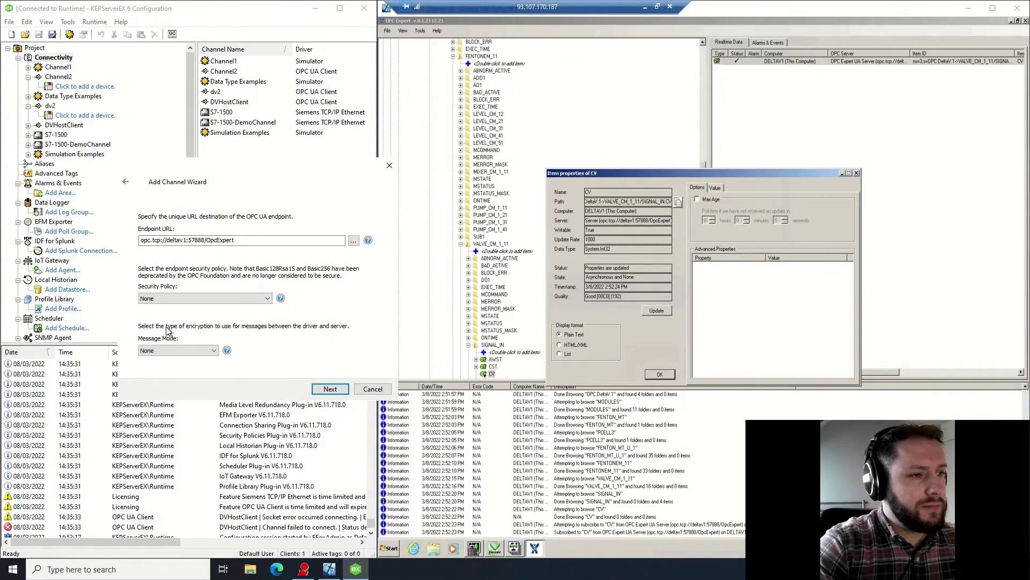
pyautogui.click(330, 390)
pyautogui.click(328, 390)
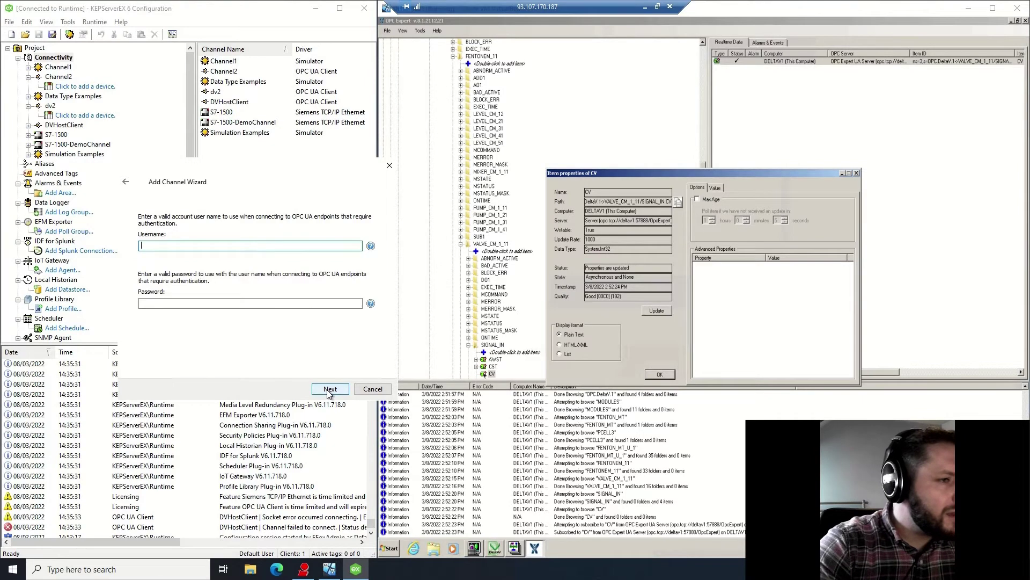
pyautogui.click(329, 390)
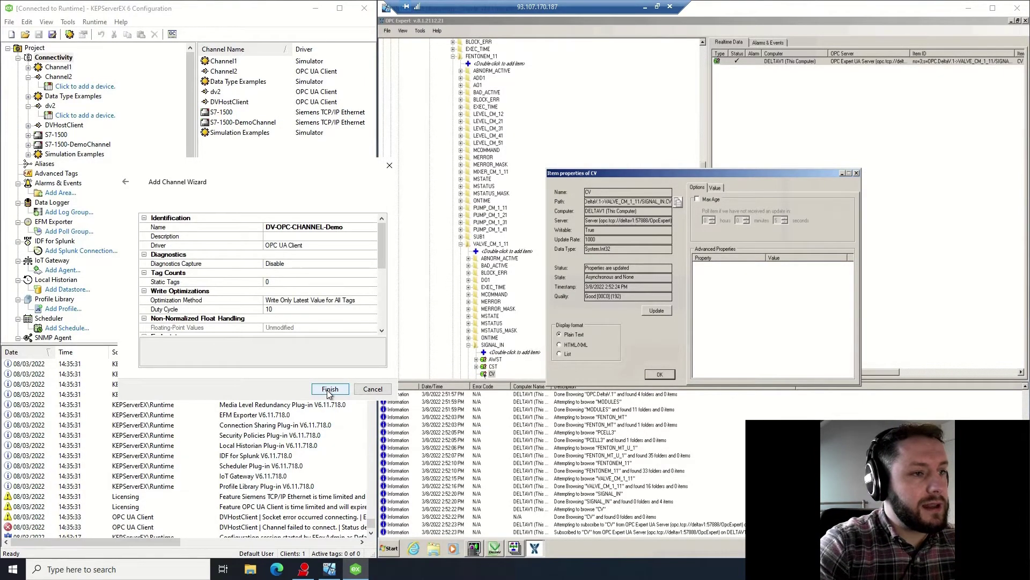
pyautogui.click(329, 389)
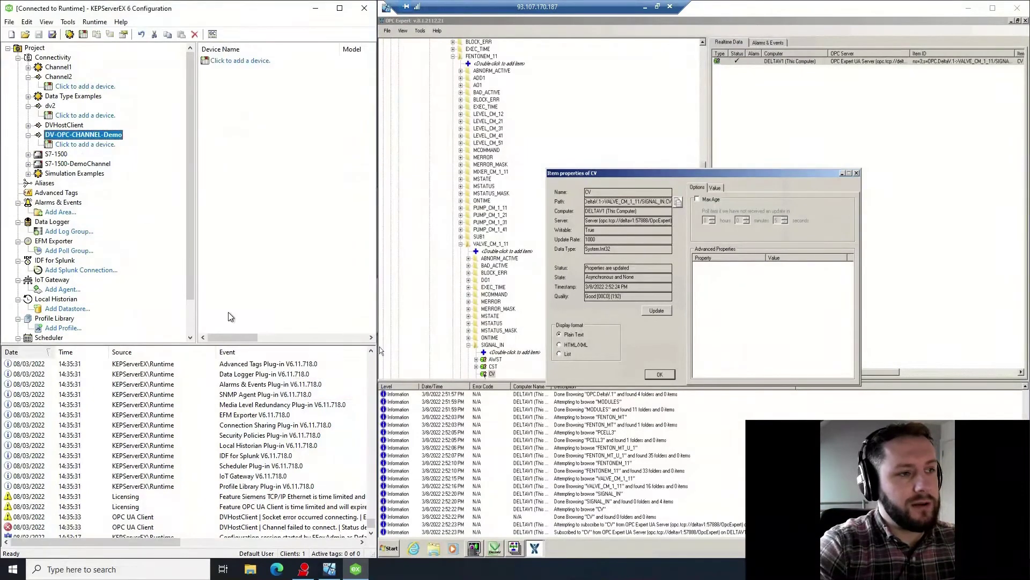
# - Add device DeltaVDemo_Device, accepting default scan mode, publishing interval, sample interval and deadband settings
pyautogui.click(86, 144)
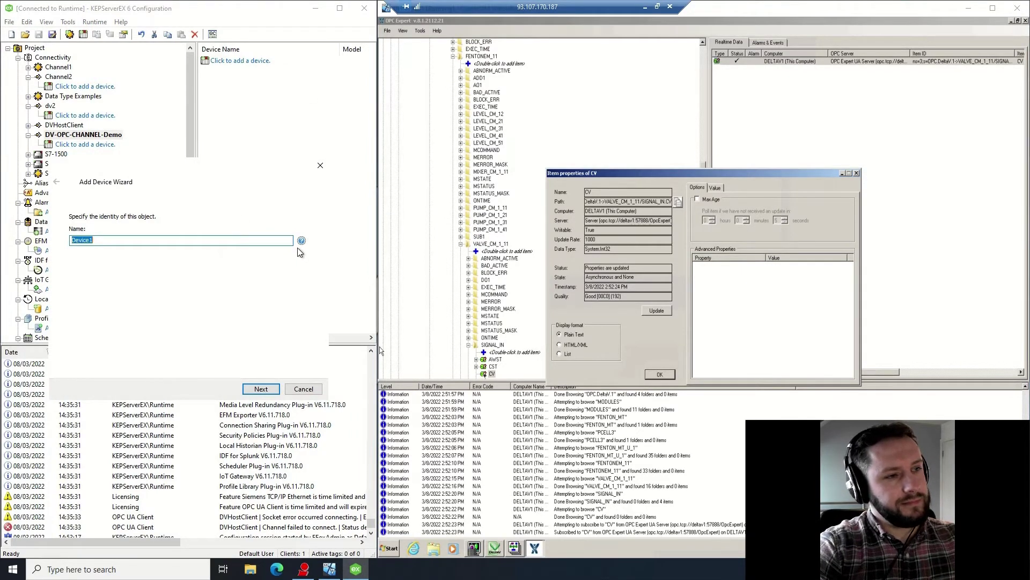
pyautogui.write('DeltaVDemo_')
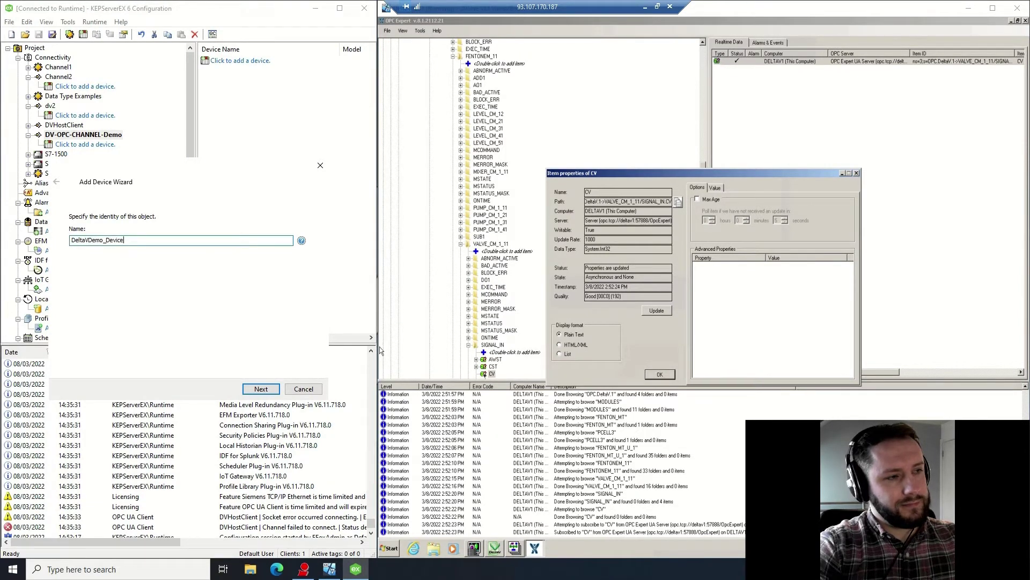
pyautogui.click(274, 390)
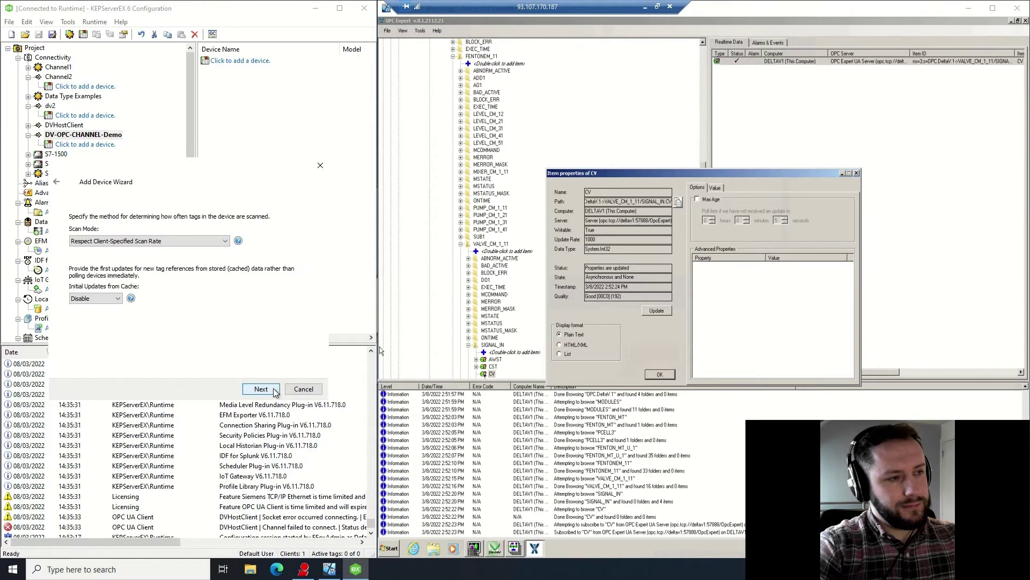
pyautogui.click(260, 389)
pyautogui.click(271, 391)
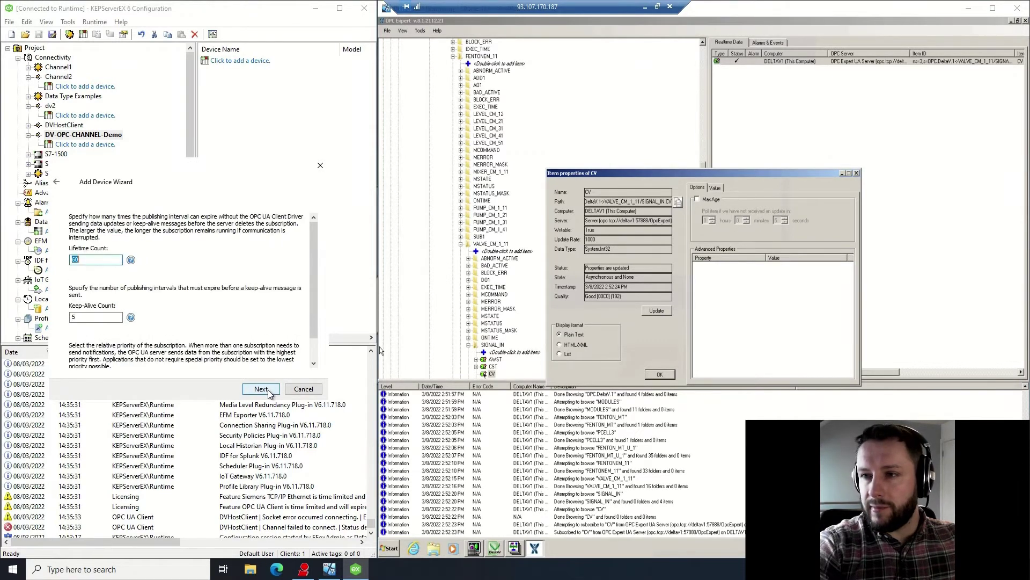
pyautogui.click(270, 391)
pyautogui.click(270, 391)
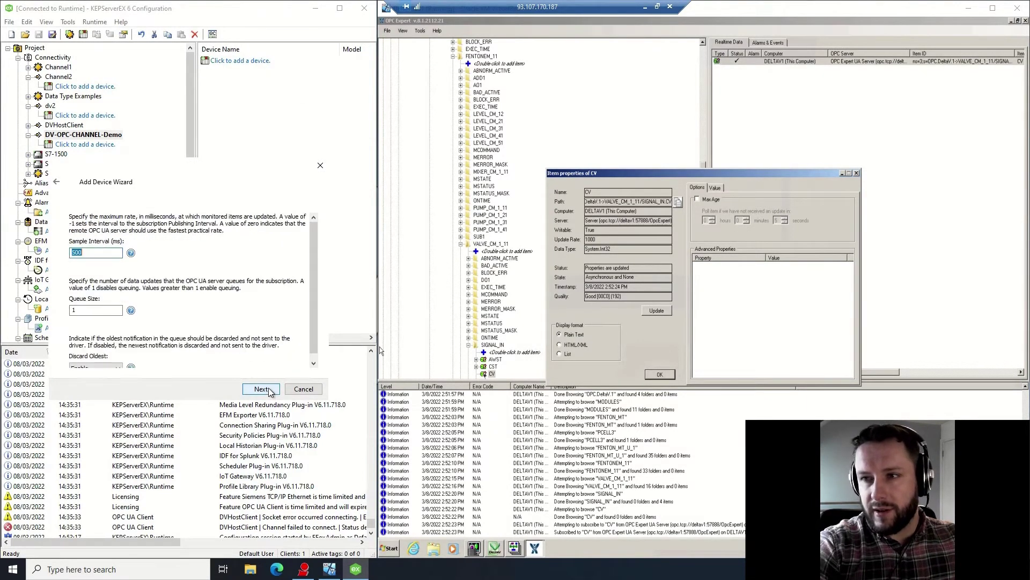
pyautogui.click(270, 390)
pyautogui.click(270, 391)
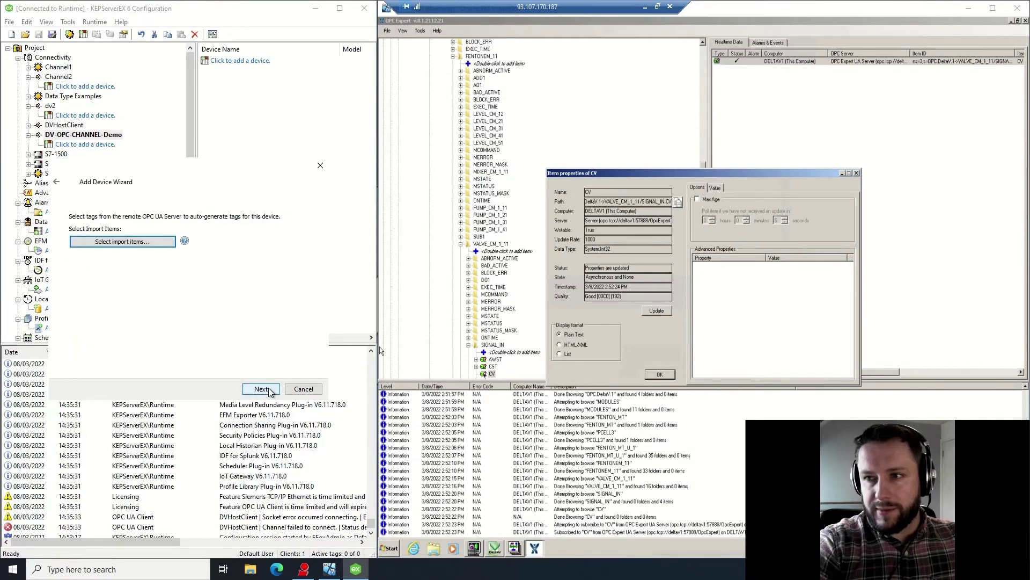
# - Browse the DeltaV OPC Expert server through Datapool, DELTAV1 and OPC.DeltaV.1 to MODULES
pyautogui.click(156, 243)
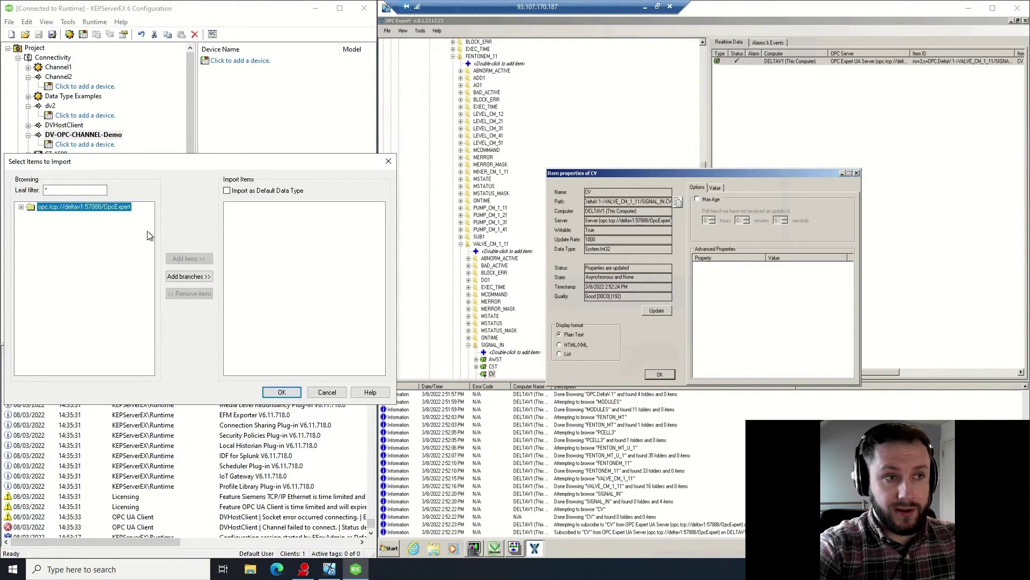
pyautogui.click(21, 207)
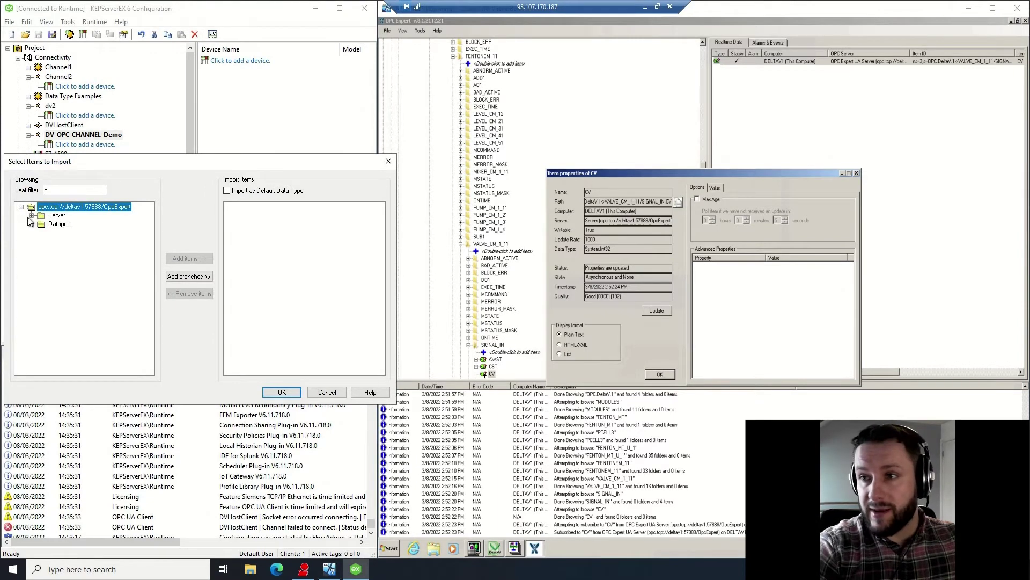
pyautogui.click(31, 225)
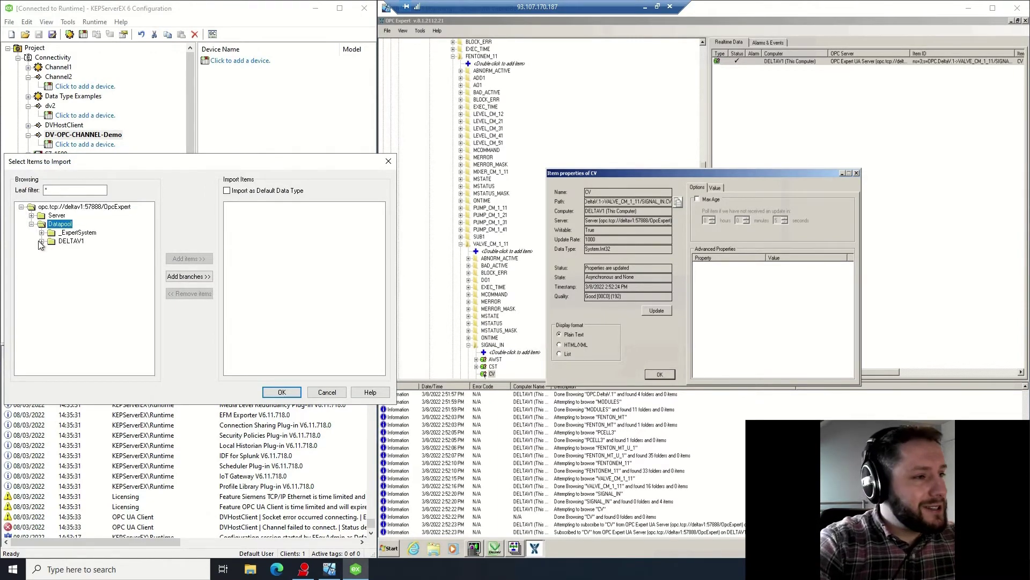
pyautogui.click(42, 242)
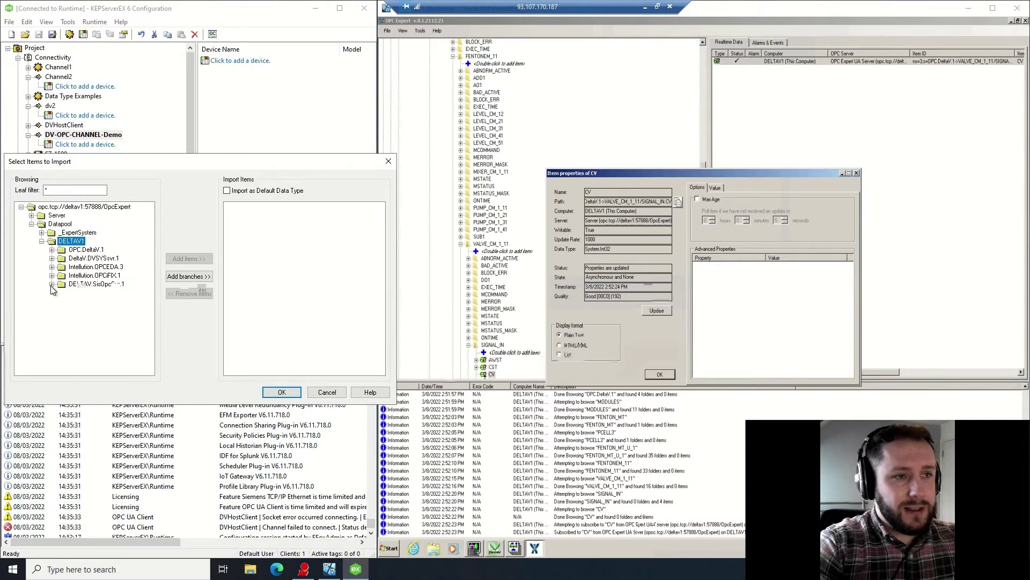
pyautogui.click(53, 250)
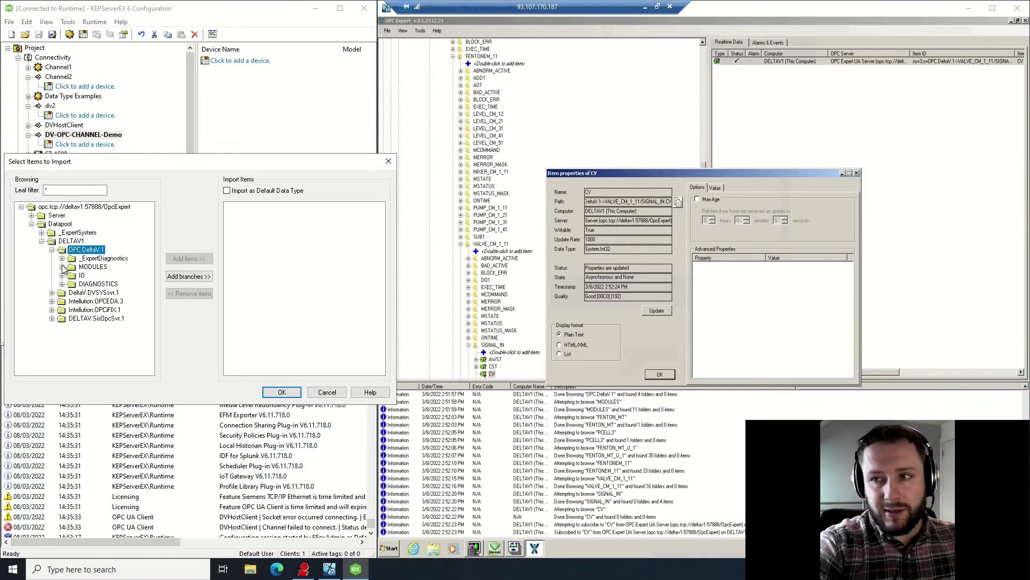
pyautogui.click(62, 267)
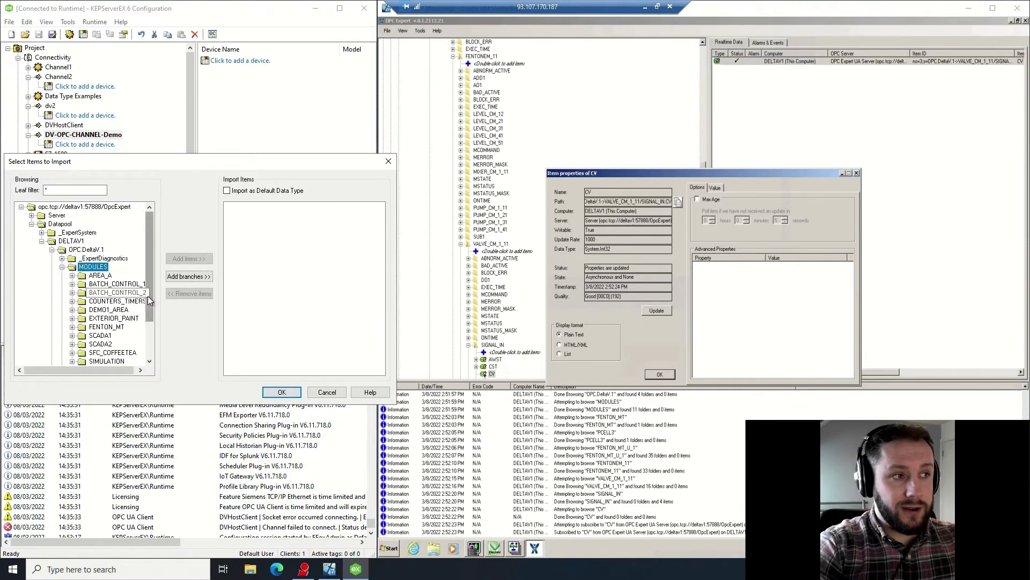
pyautogui.scroll(-1, 152, 306)
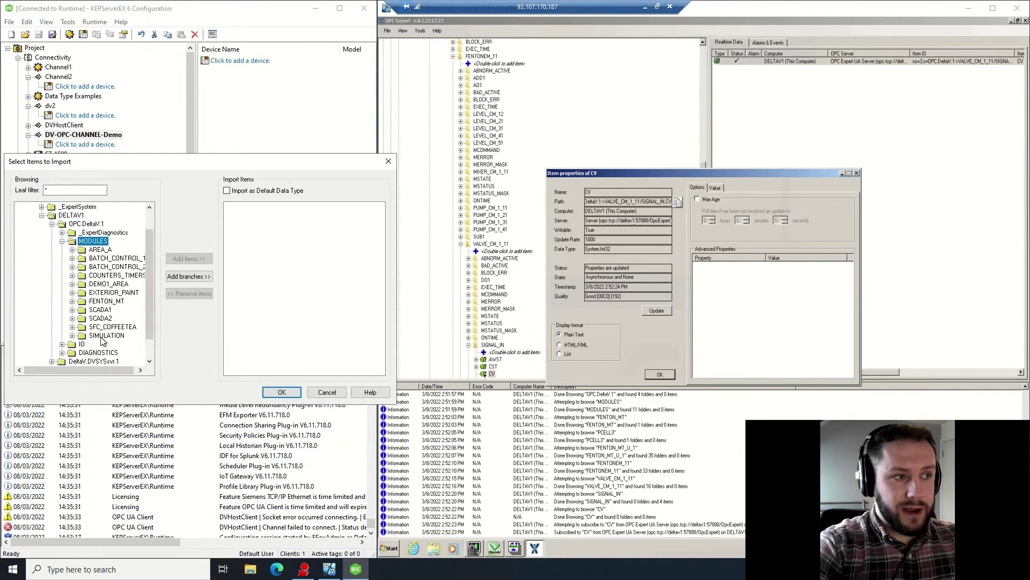
# - Drill through FENTON_MT, PCELL3, FENTONEM_11 and VALVE_CM_1_11 to select the SIGNAL_IN CV parameter
pyautogui.click(119, 302)
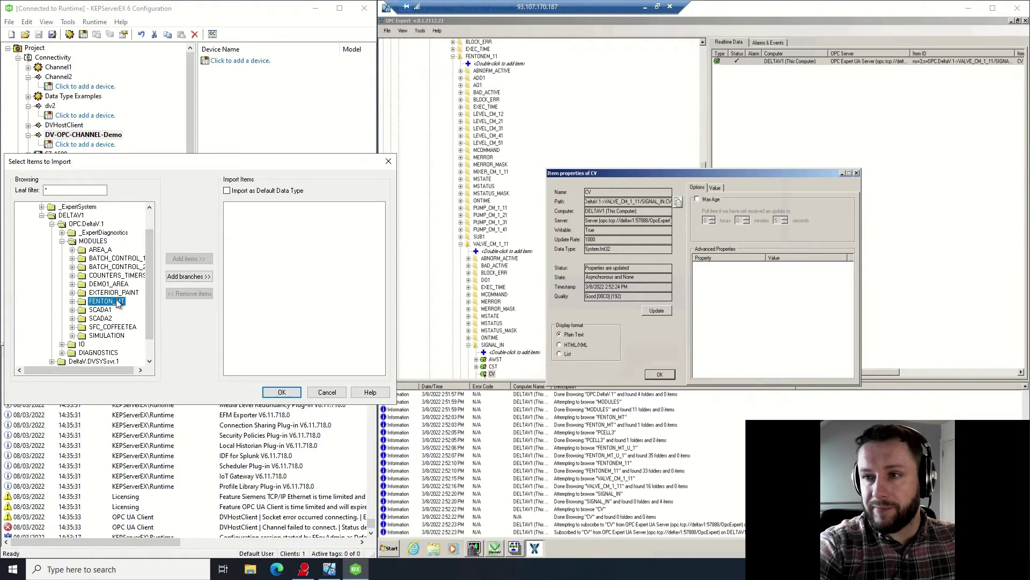
pyautogui.click(72, 301)
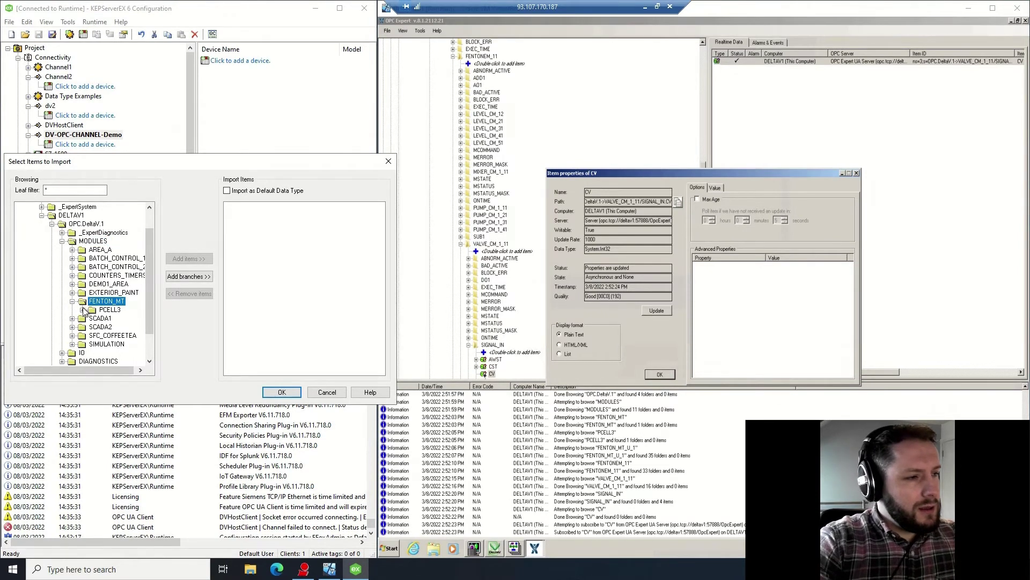
pyautogui.doubleClick(88, 309)
pyautogui.click(114, 318)
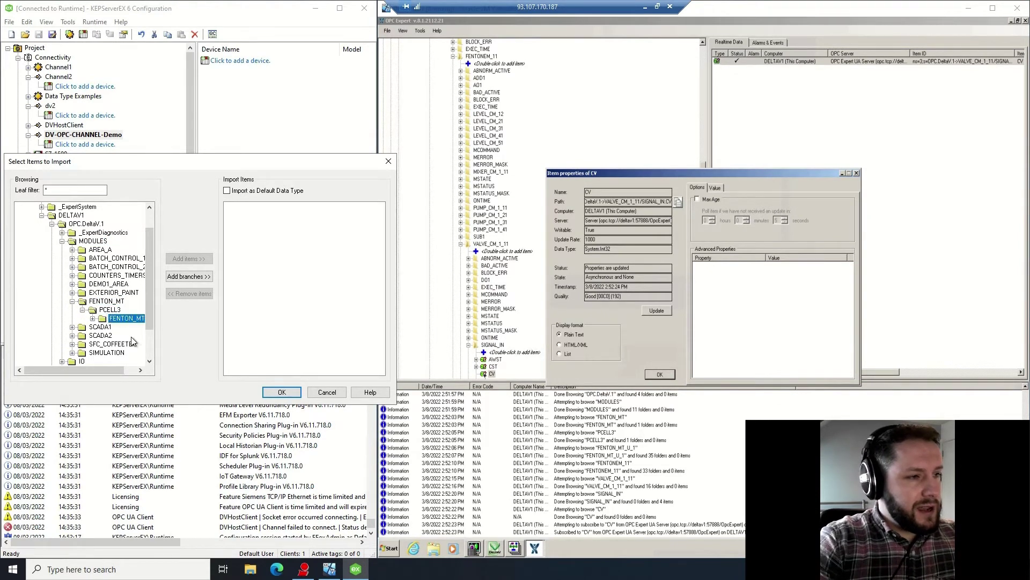
pyautogui.click(92, 319)
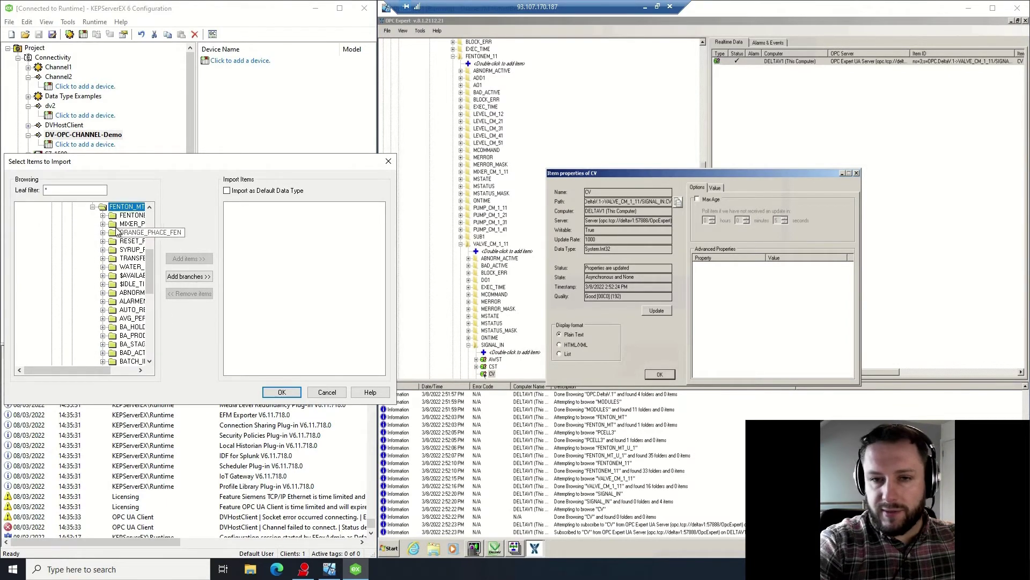
pyautogui.click(131, 215)
pyautogui.click(103, 215)
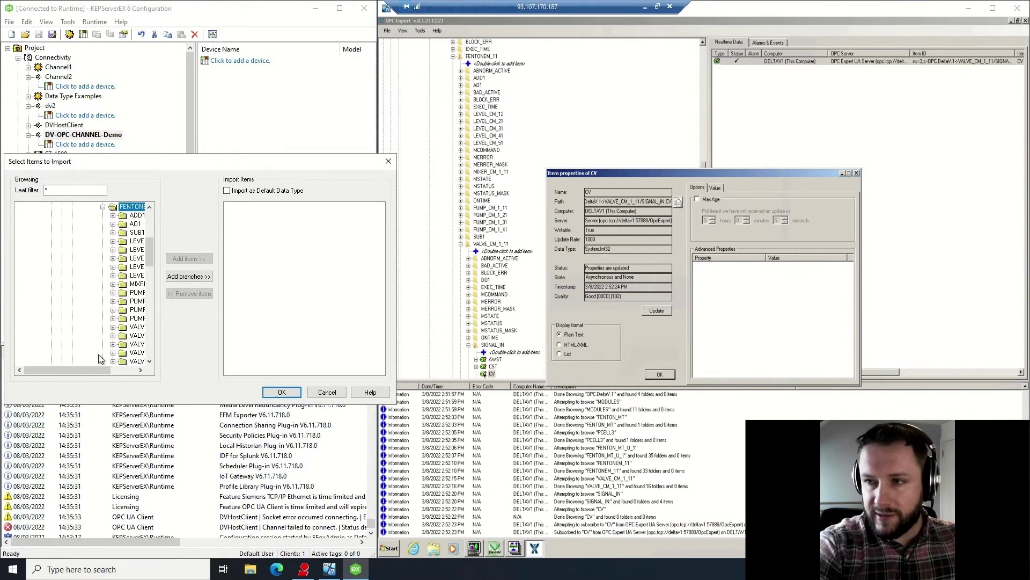
pyautogui.moveTo(105, 371); pyautogui.dragTo(130, 370)
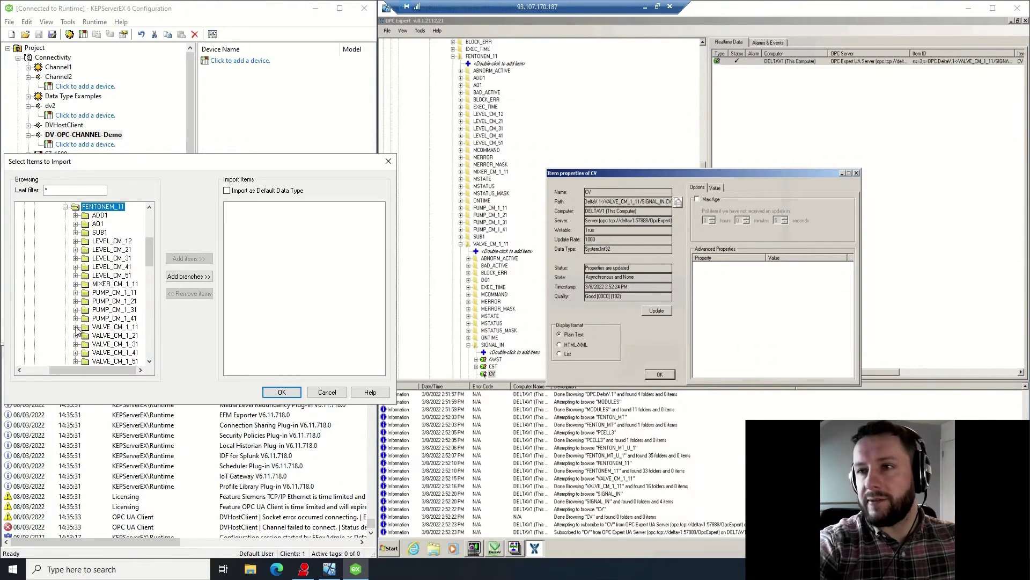
pyautogui.doubleClick(84, 327)
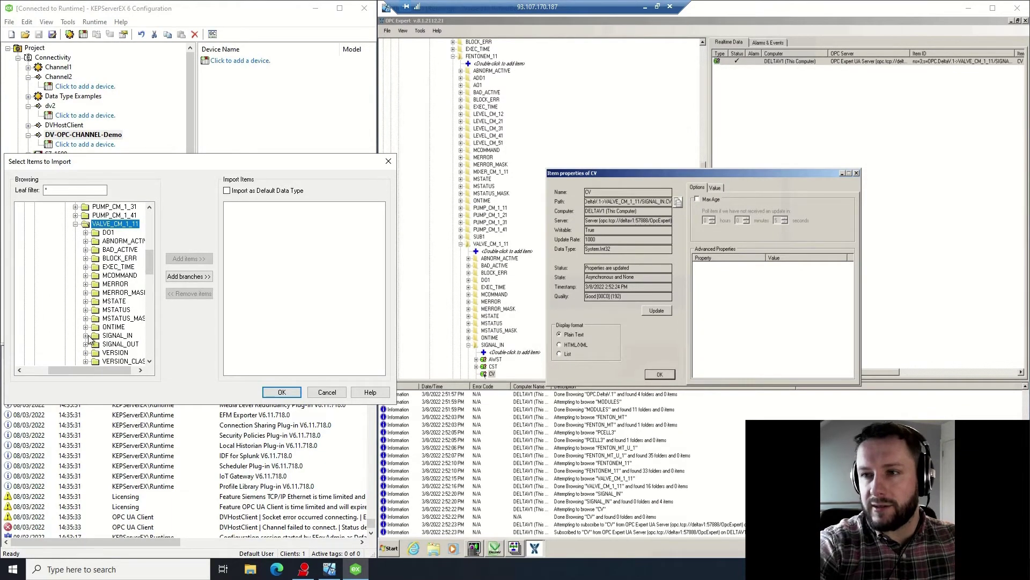
pyautogui.click(86, 336)
pyautogui.click(117, 336)
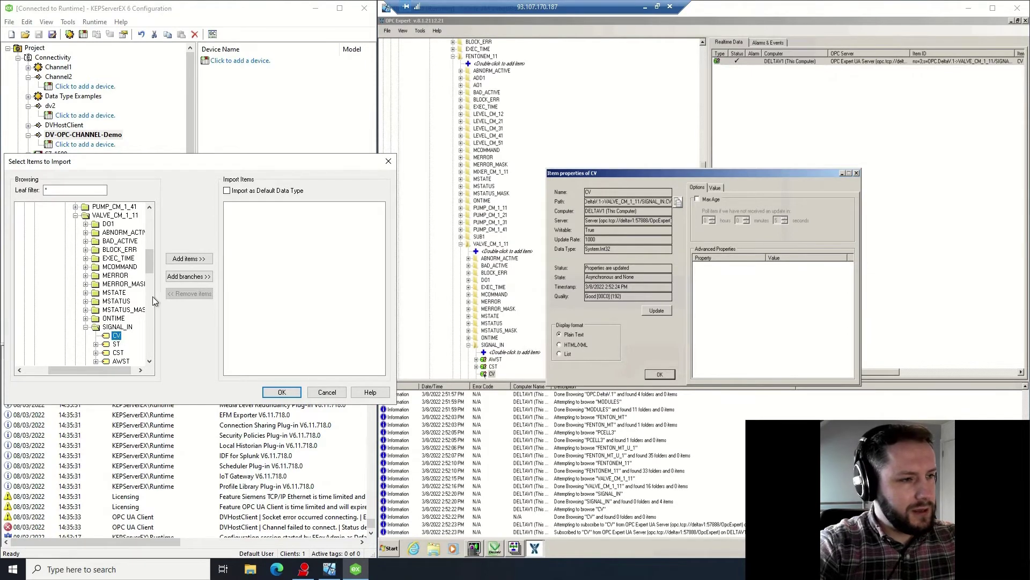
# - Import the CV item and finish creating DeltaVDemo_Device
pyautogui.click(191, 260)
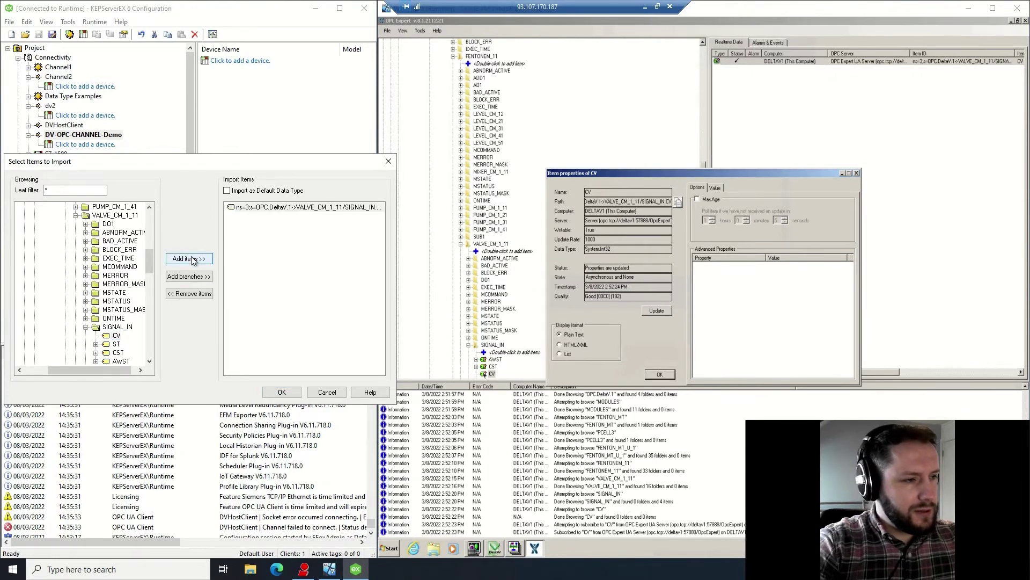
pyautogui.click(282, 392)
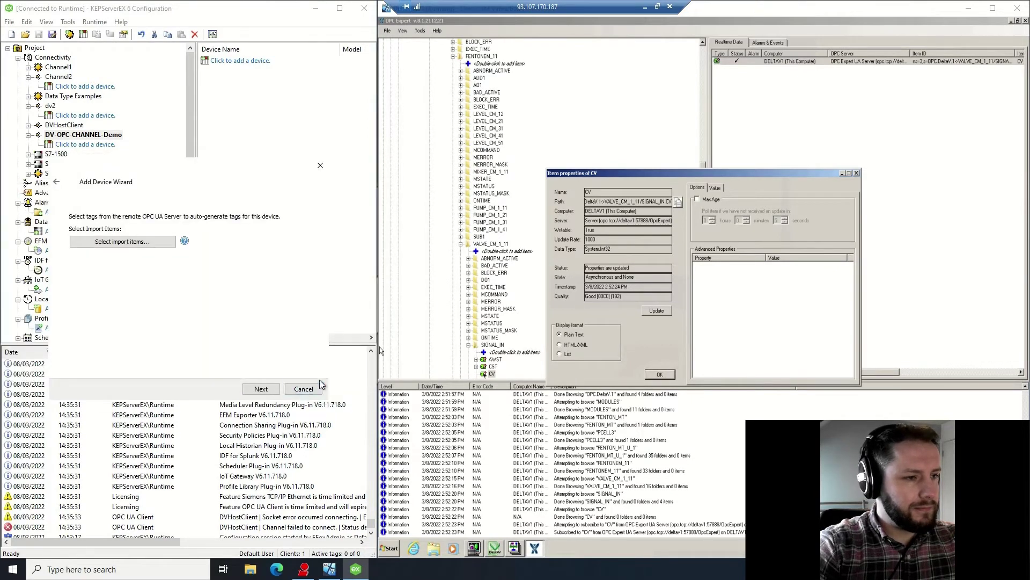
pyautogui.click(273, 393)
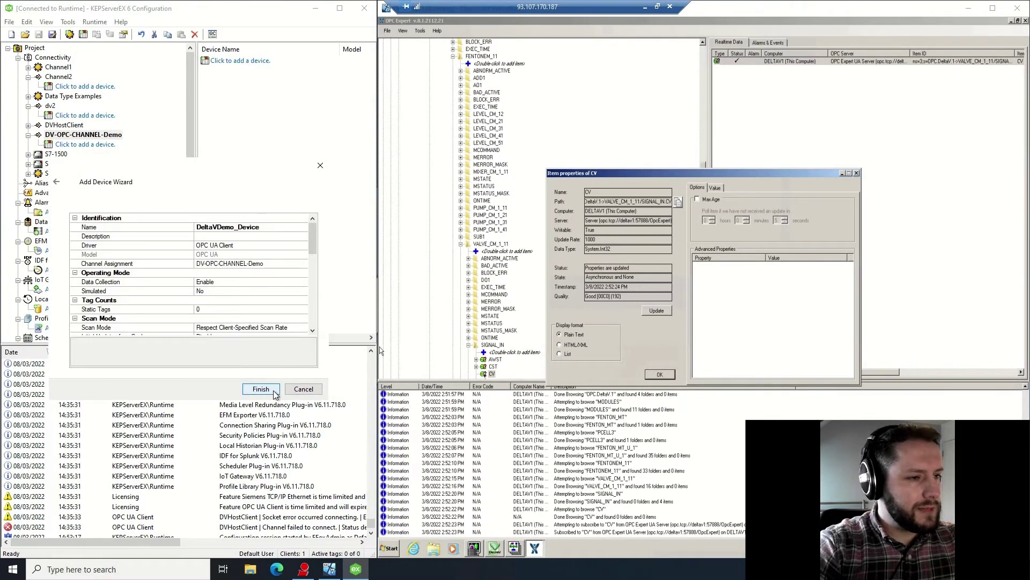
pyautogui.click(261, 389)
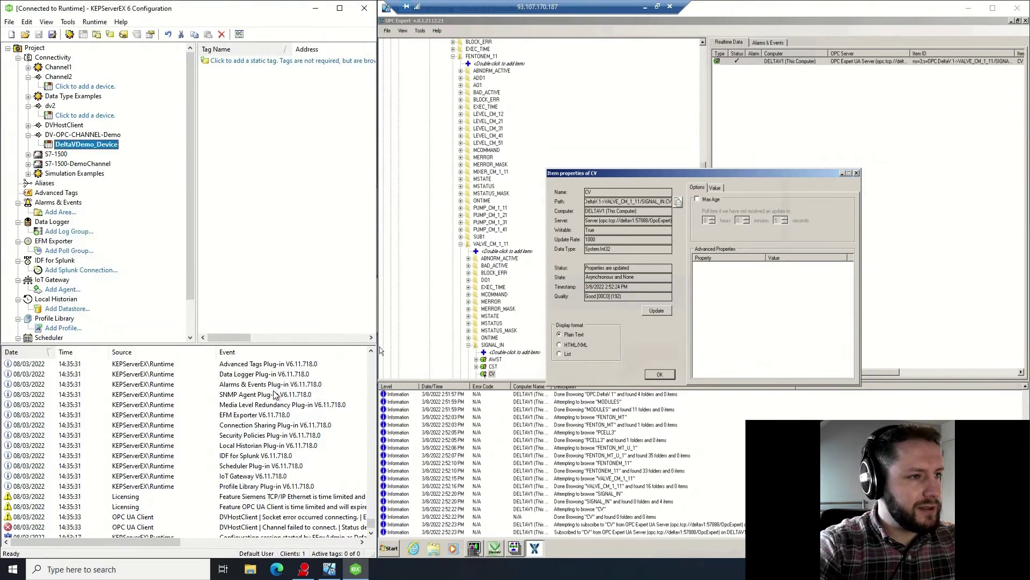
pyautogui.rightClick(69, 136)
# - Create Boolean tag SV-014, described 'DeltaV Signal in SV-014', with the pasted VALVE_CM_1_11/SIGNAL_IN.CV address
pyautogui.click(96, 156)
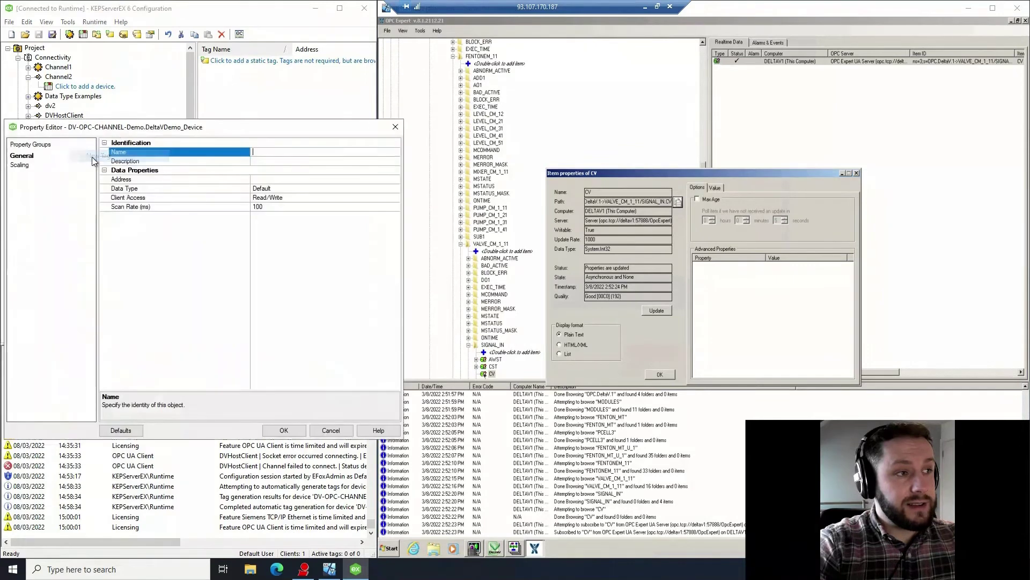
pyautogui.write('SV-014')
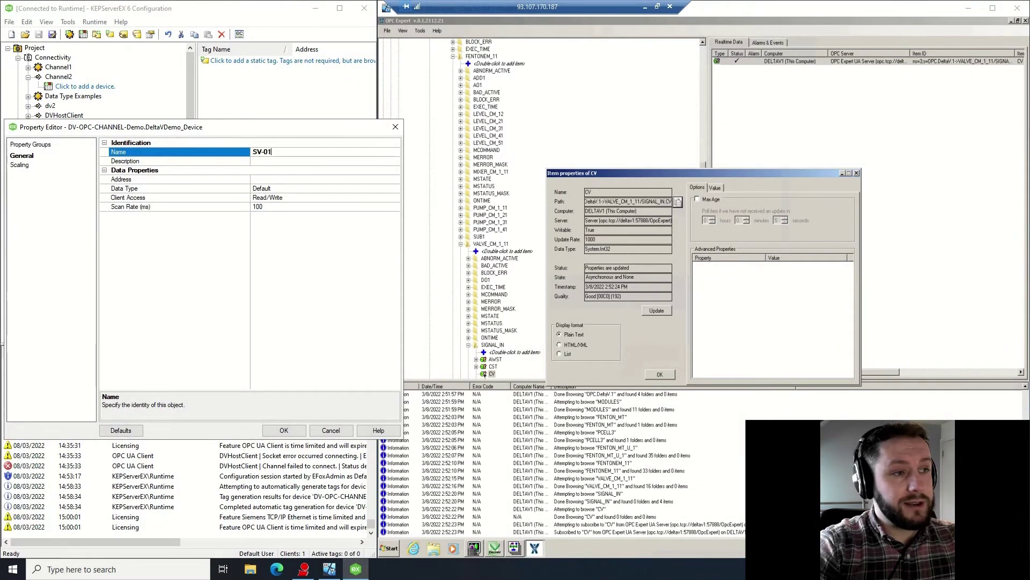
pyautogui.click(268, 162)
pyautogui.write('dEL')
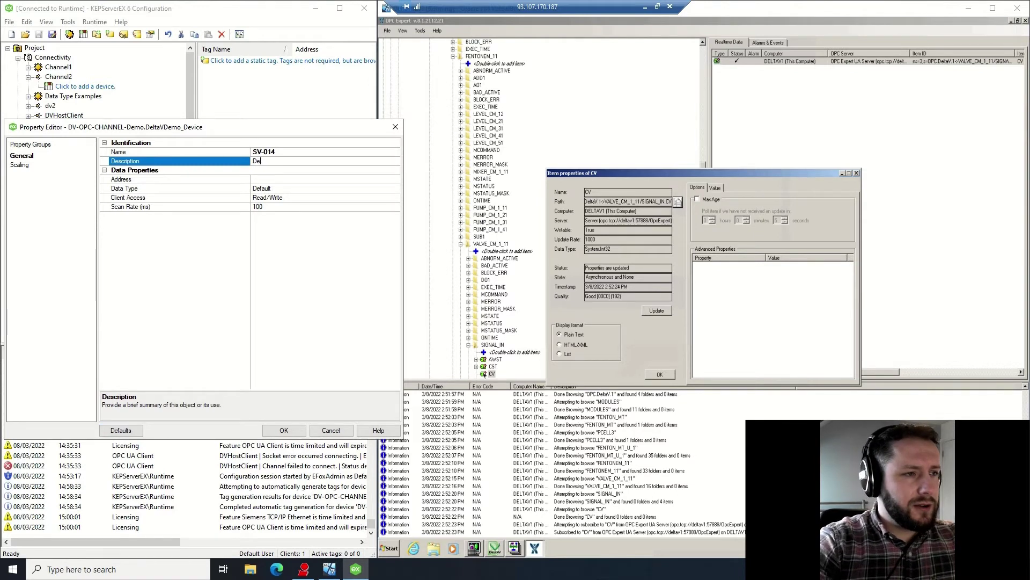
pyautogui.write('taV Si')
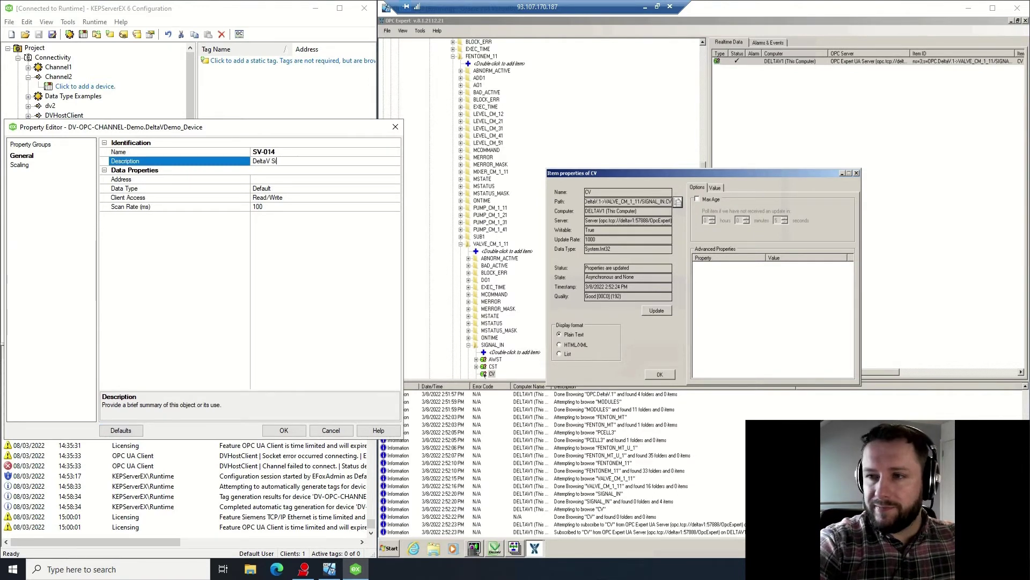
pyautogui.write('gnal in SV')
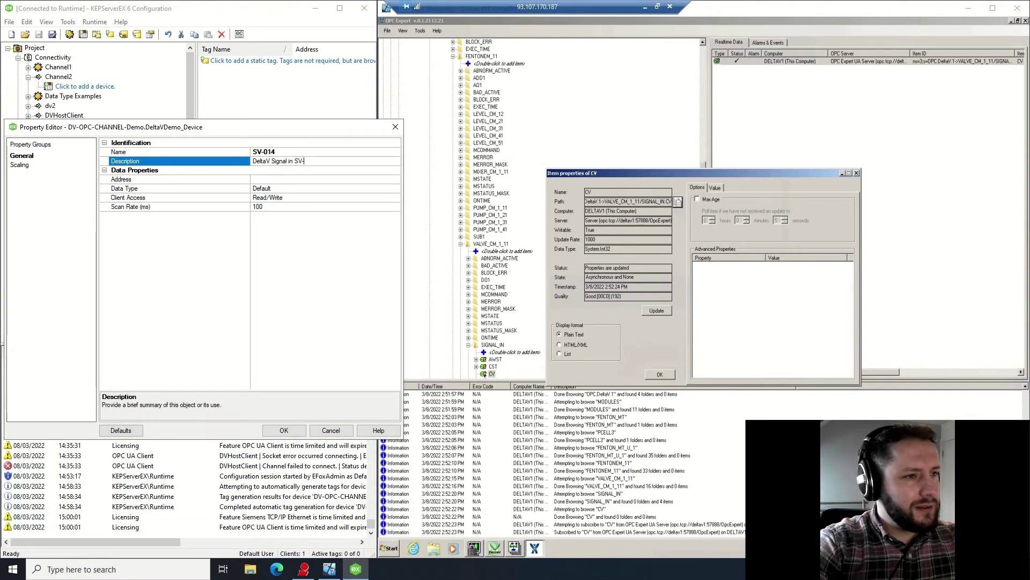
pyautogui.write('-014')
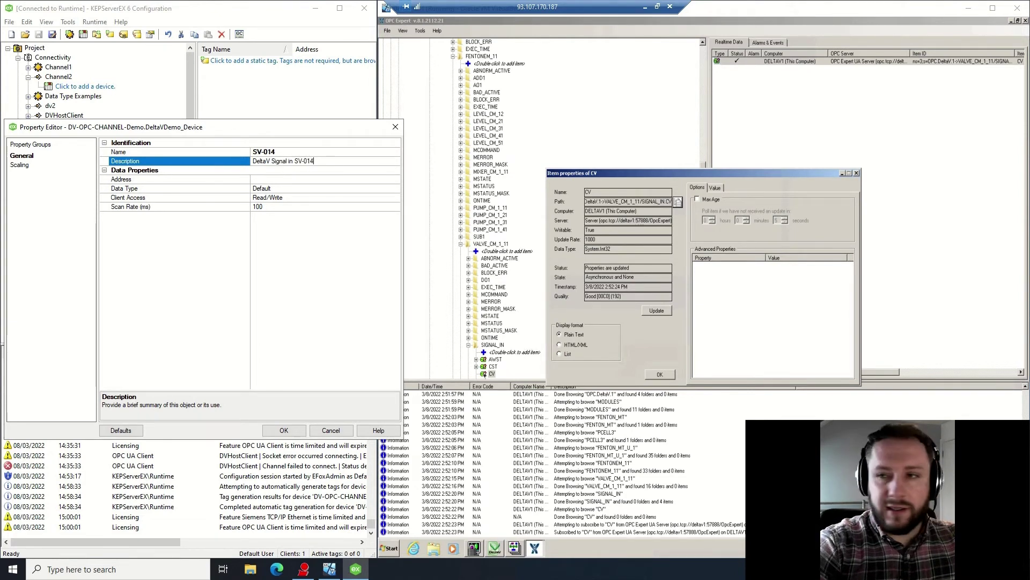
pyautogui.click(304, 179)
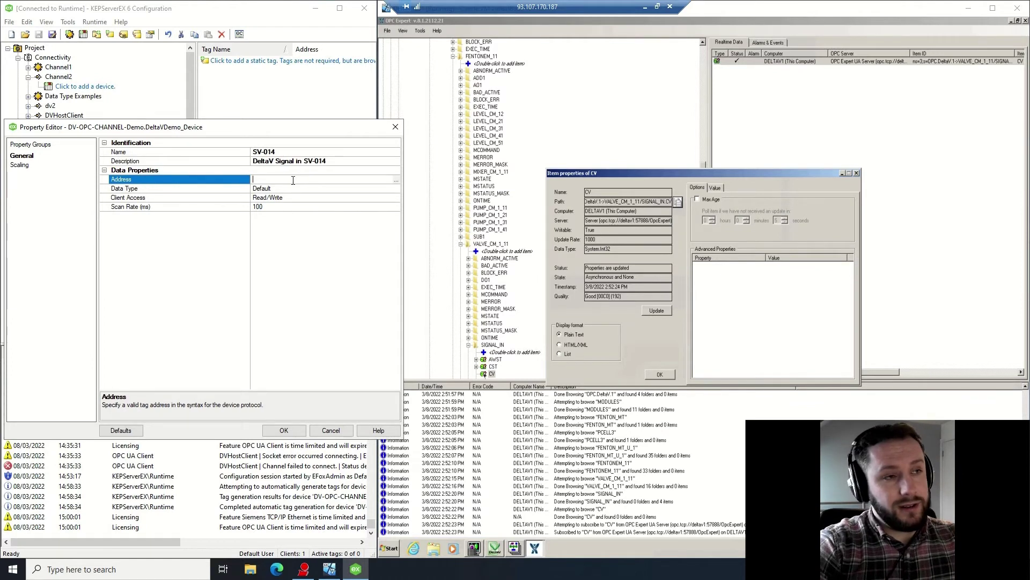
pyautogui.write('ns=3;s=OPC.DeltaV.1->VALVE_CM_1_11/SIGNAL_IN.CV')
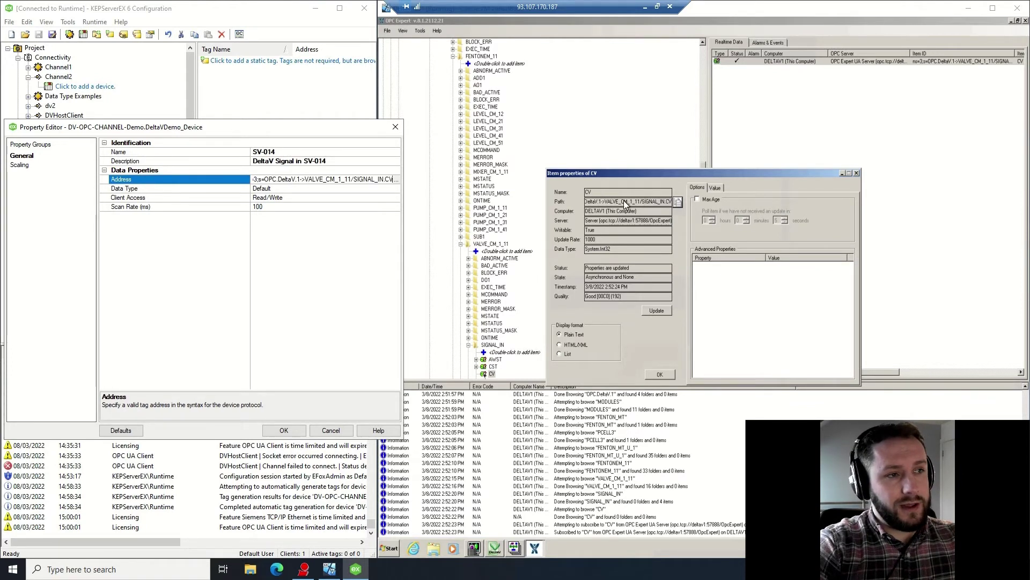
pyautogui.click(318, 188)
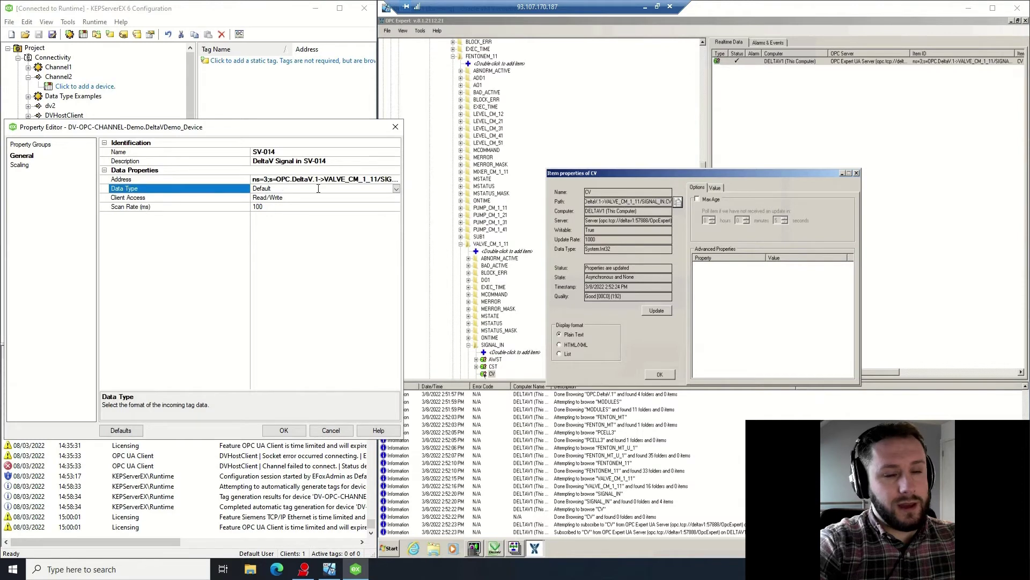
pyautogui.click(396, 189)
pyautogui.click(299, 207)
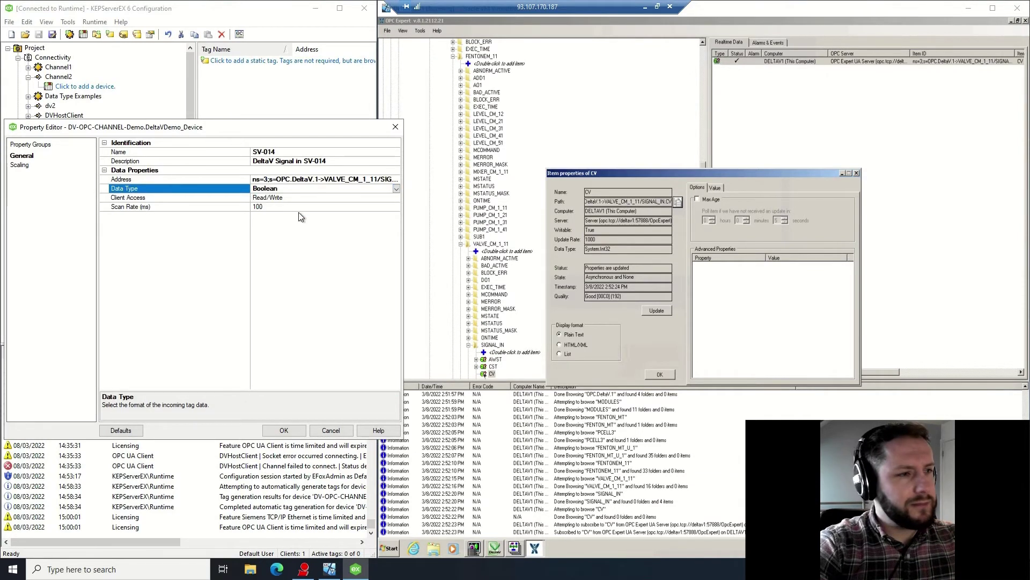
pyautogui.click(298, 433)
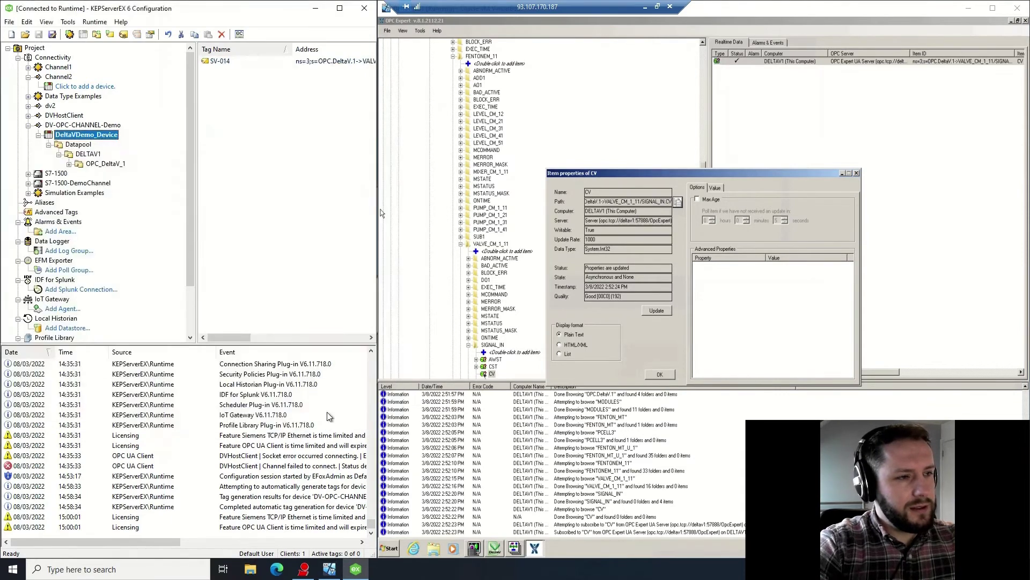
# - Minimize the remote session and maximize KEPServerEX to show SV-014 as Boolean with scan rate 100
pyautogui.click(968, 9)
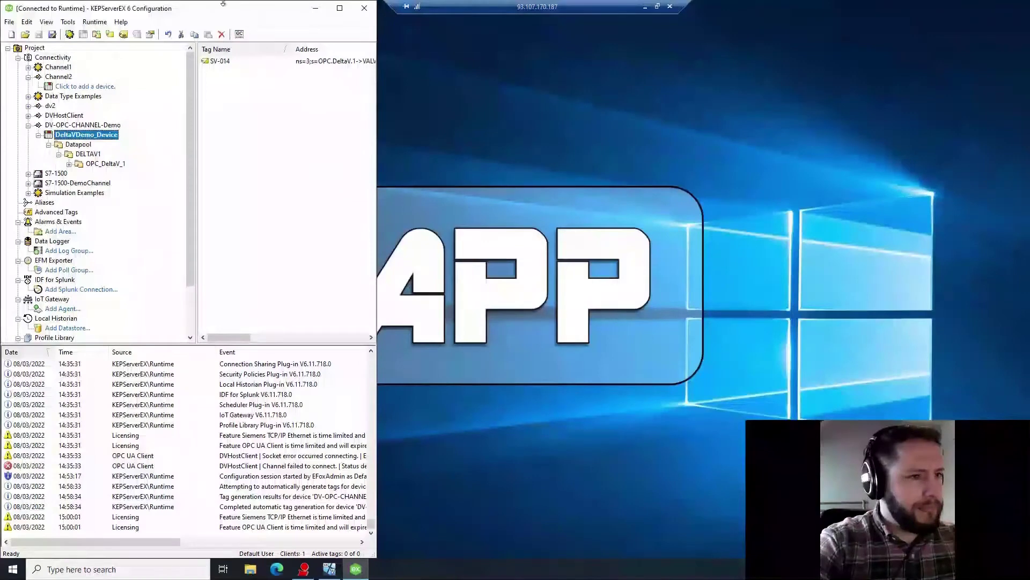
pyautogui.click(340, 8)
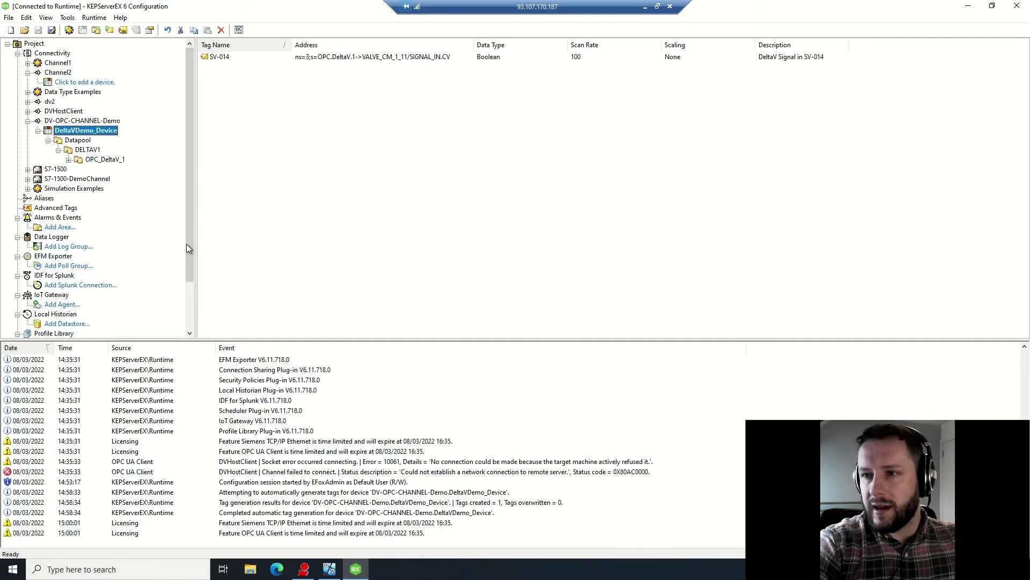
# - In OPC Quick Client, check that DeltaVDemo_Device's SV-014 reads 0 with Good quality
pyautogui.click(239, 30)
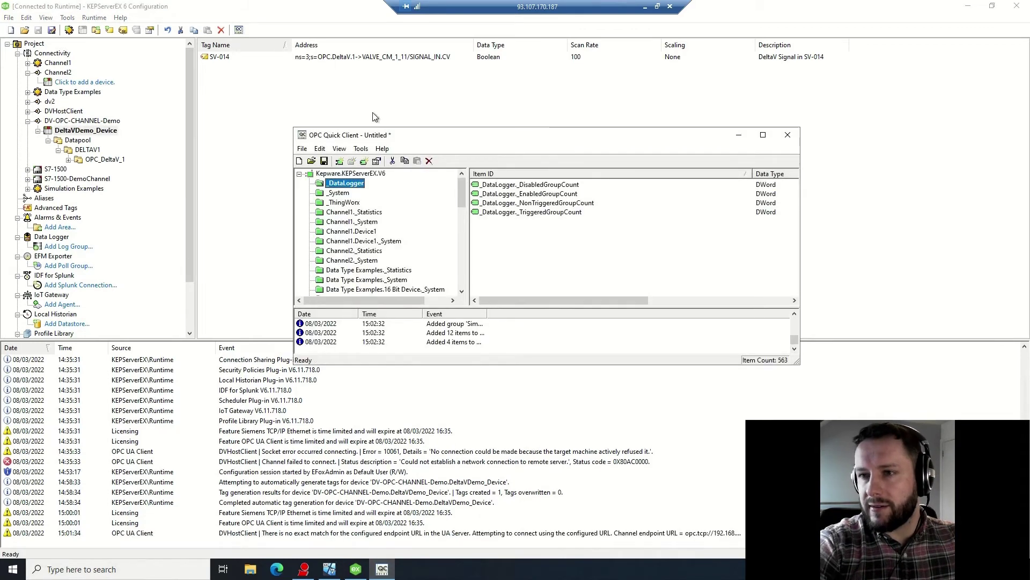
pyautogui.scroll(-5, 420, 235)
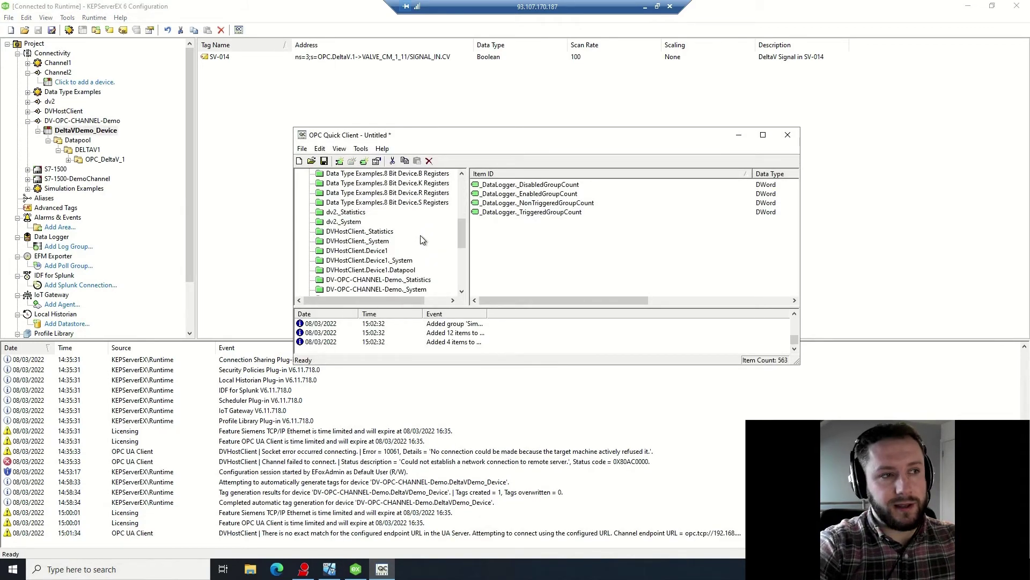
pyautogui.scroll(-1, 421, 235)
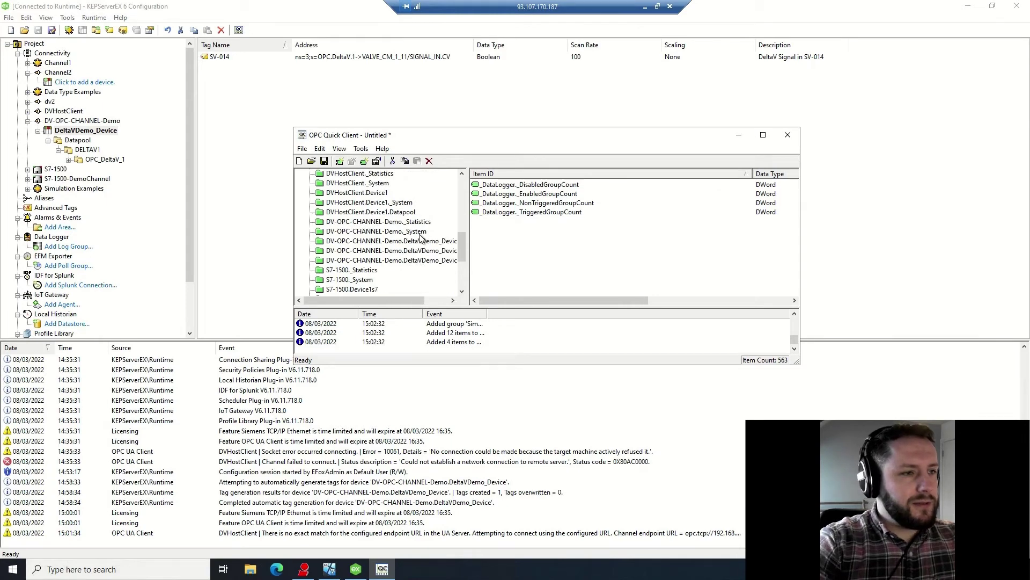
pyautogui.click(390, 222)
pyautogui.click(390, 233)
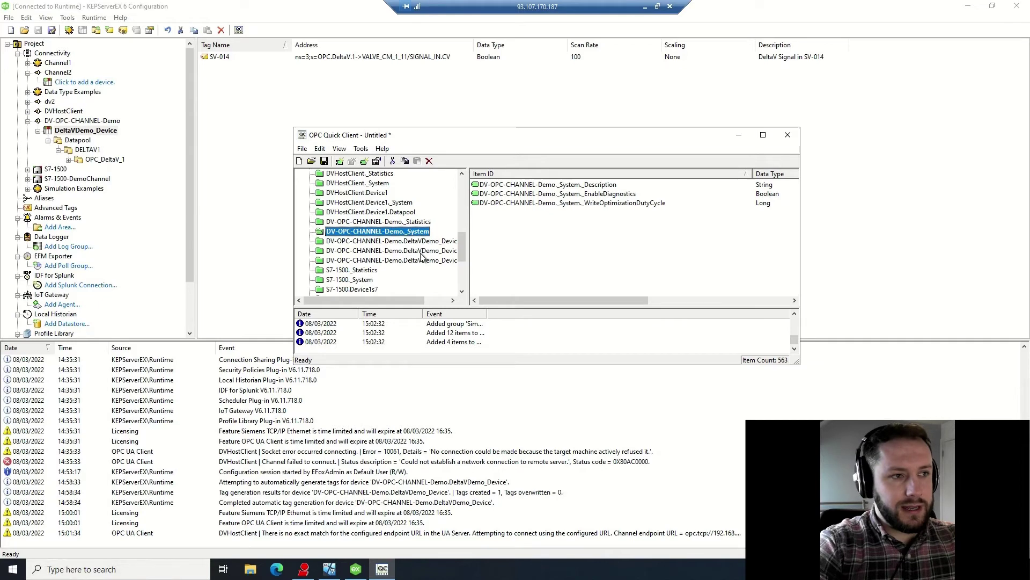
pyautogui.click(413, 241)
pyautogui.click(415, 251)
pyautogui.click(407, 242)
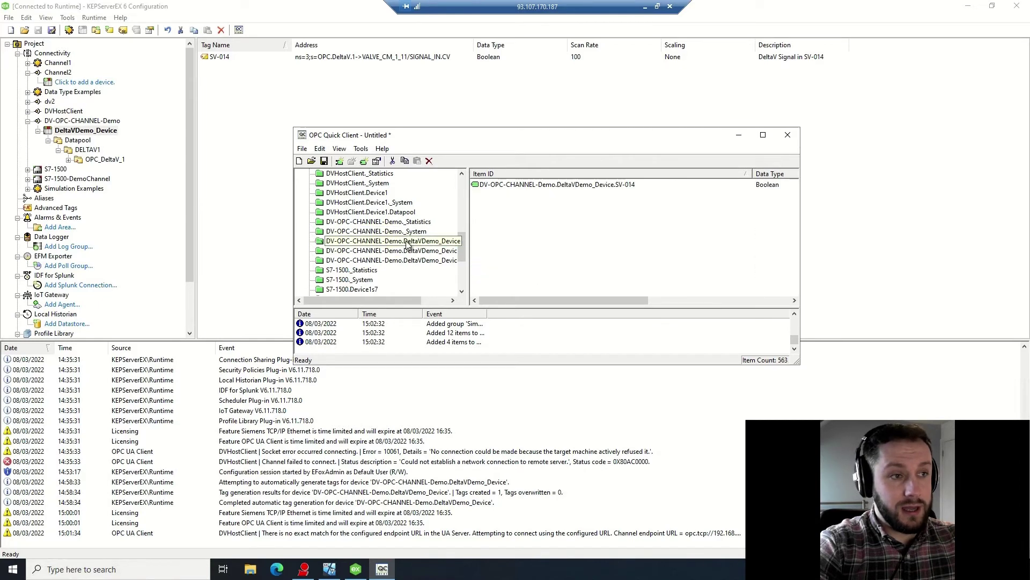
pyautogui.moveTo(568, 300); pyautogui.dragTo(718, 298)
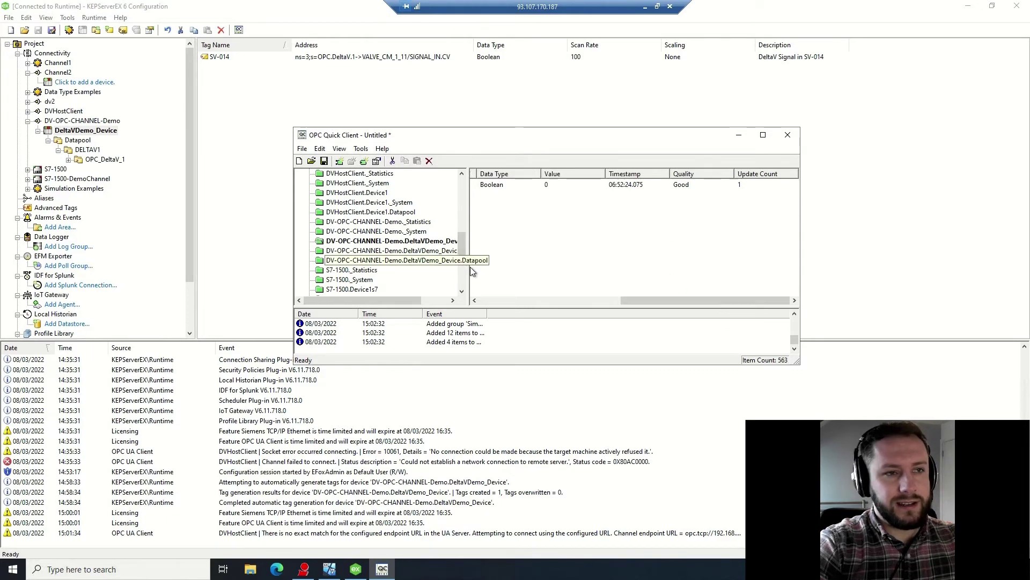
pyautogui.click(762, 135)
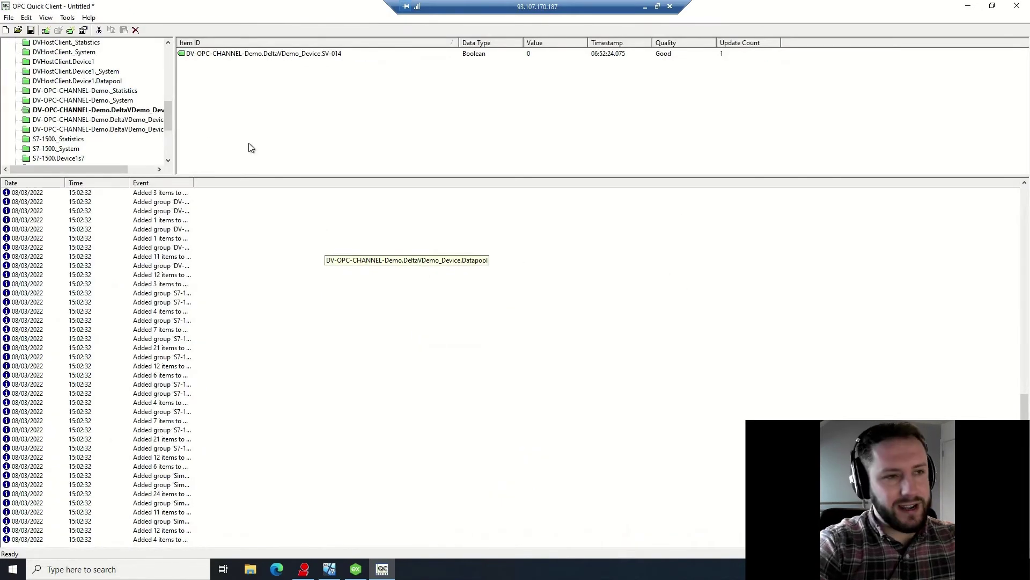
# - Check the S7-1500-Device-demo SV-014 item, then minimize the quick client
pyautogui.scroll(-4, 84, 154)
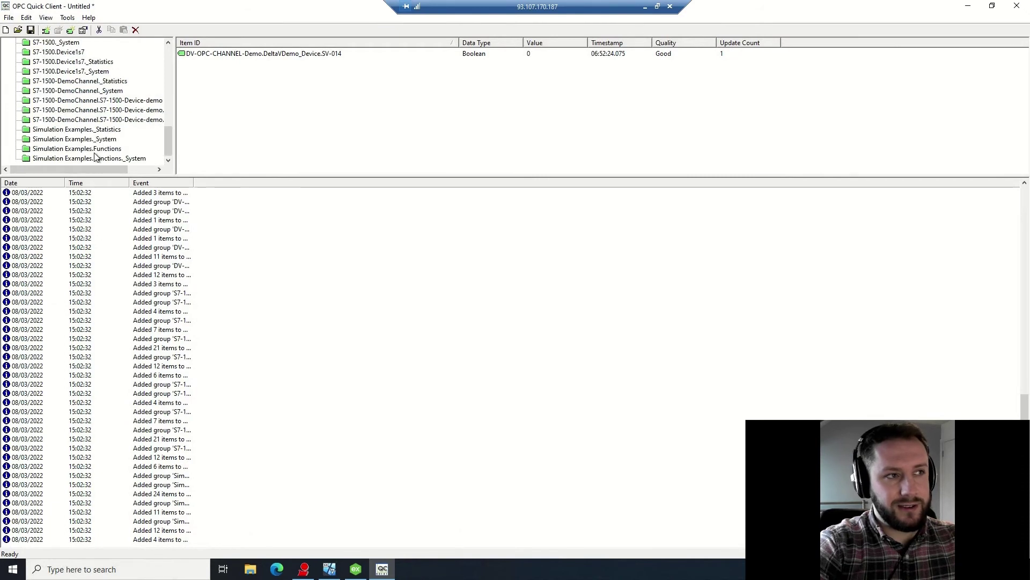
pyautogui.click(108, 102)
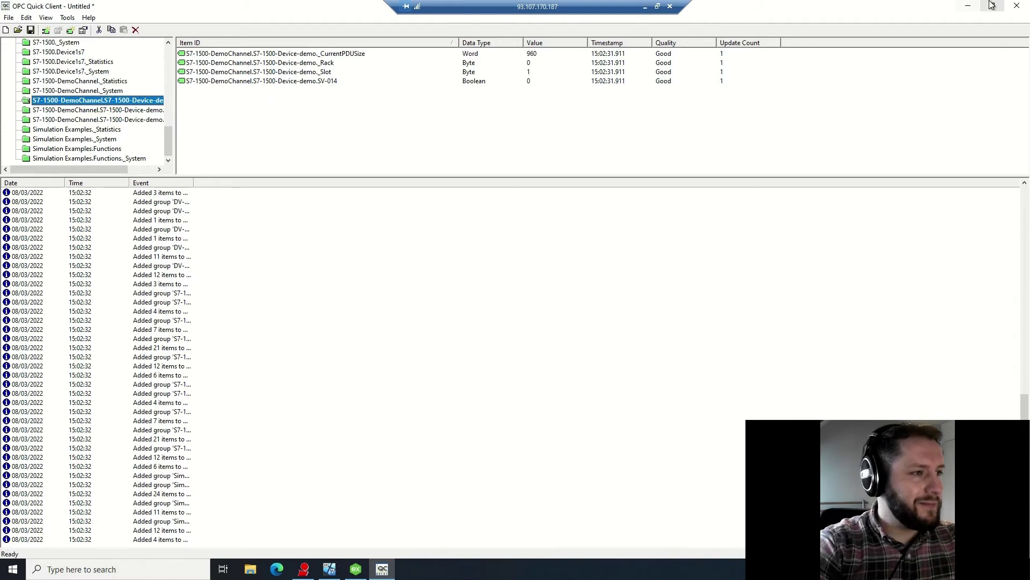
pyautogui.click(970, 7)
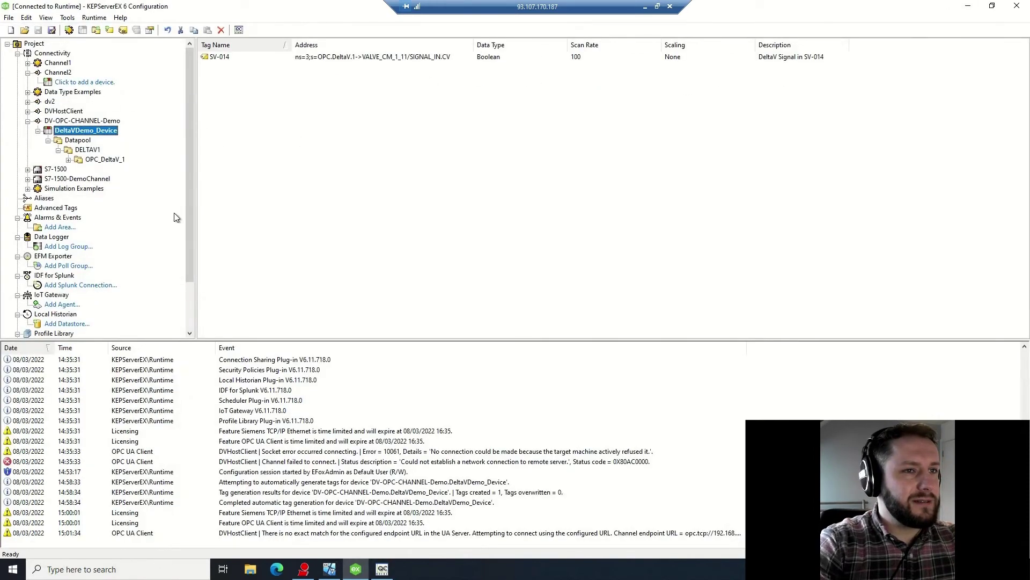
pyautogui.click(165, 567)
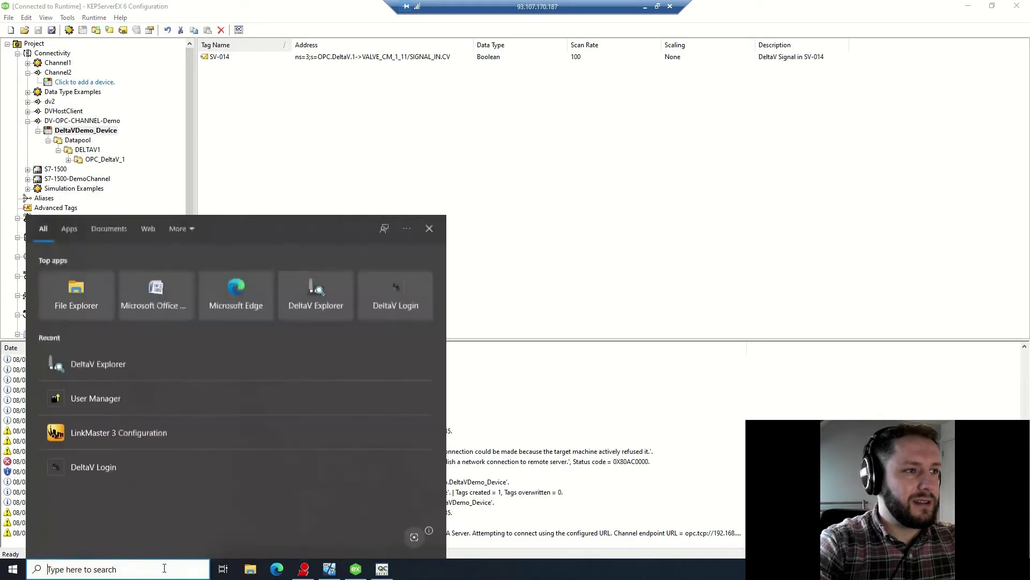
pyautogui.write('LINK')
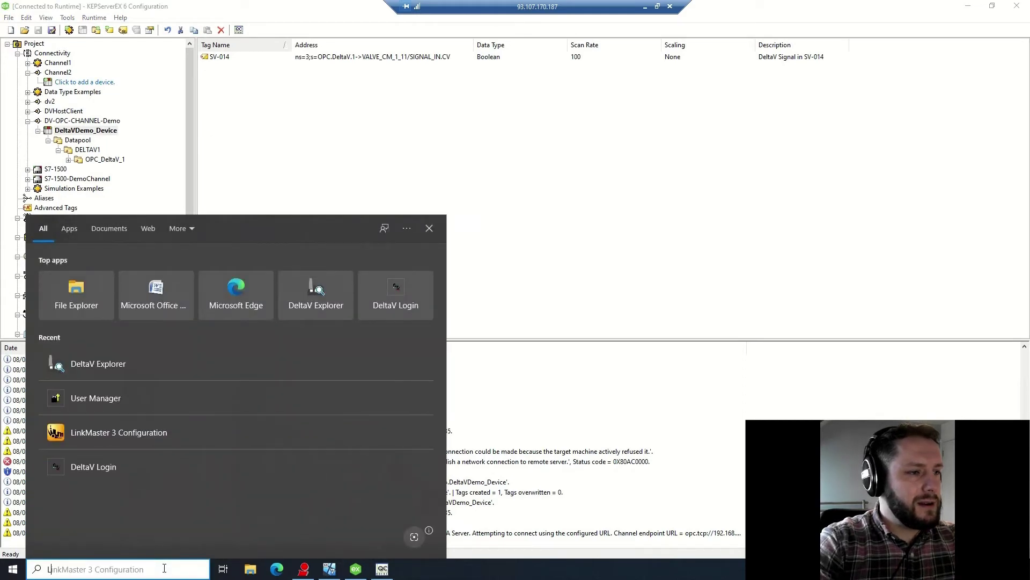
pyautogui.press('Return')
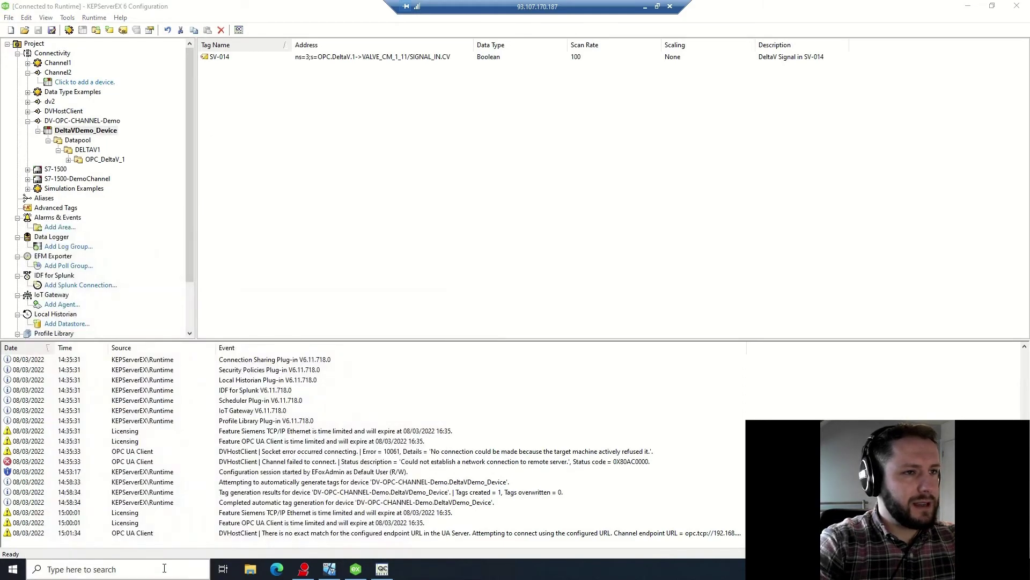
pyautogui.click(164, 568)
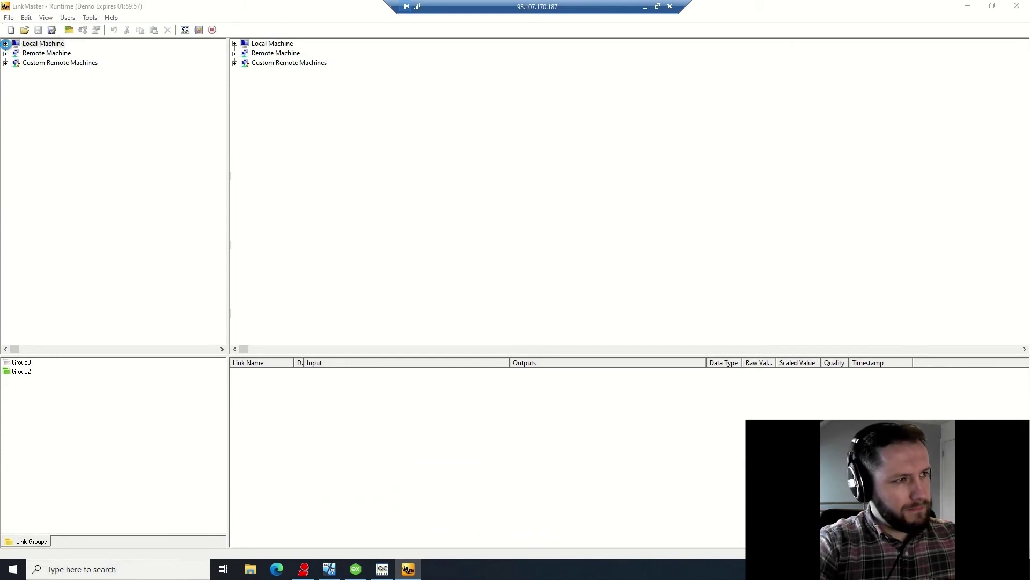
# - Expand Local Machine and Kepware.KEPServerEX.V6, dismiss the connection warning, and list Group0's links
pyautogui.click(6, 43)
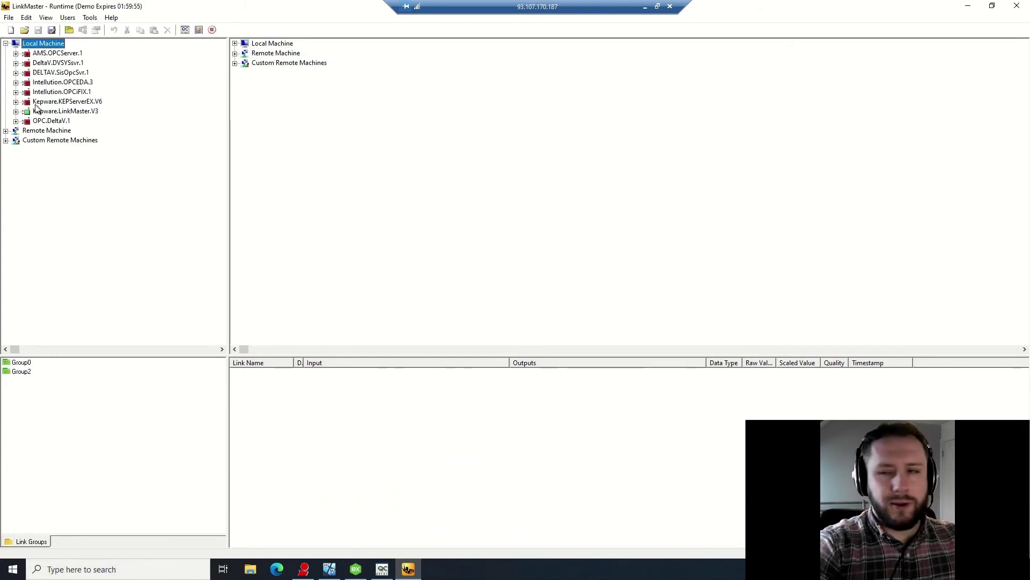
pyautogui.click(15, 102)
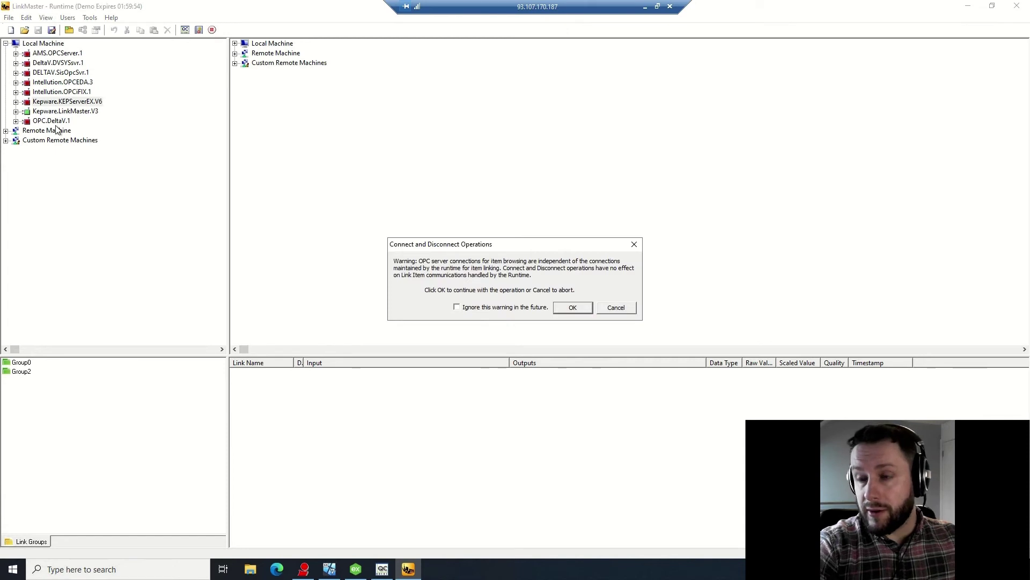
pyautogui.click(575, 311)
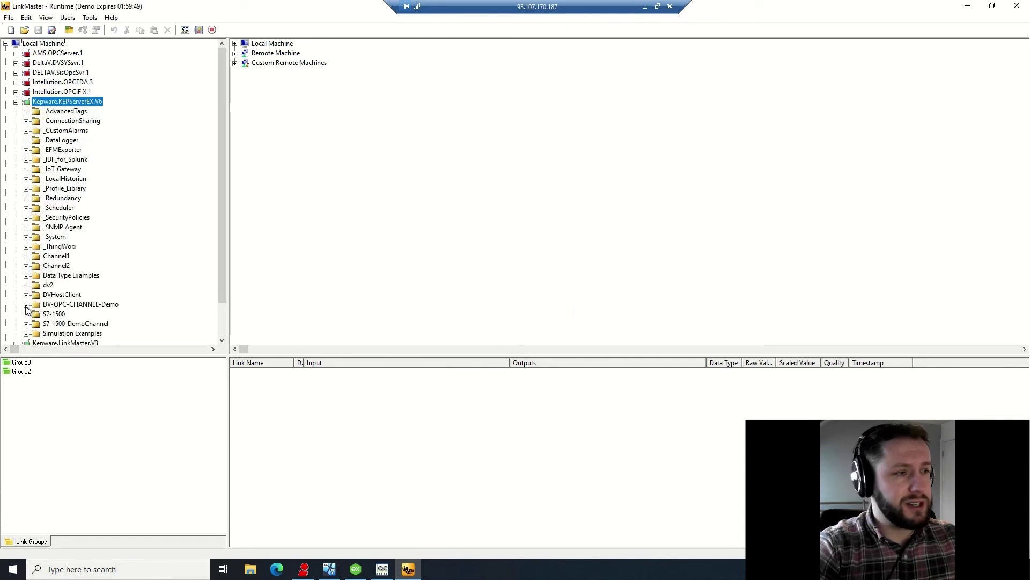
pyautogui.click(24, 364)
# - Create a Group0 link with input Kepware.KEPServerEX.V6 item DV-OPC-CHANNEL-Demo.DeltaVDemo_Device.SV-014
pyautogui.rightClick(27, 366)
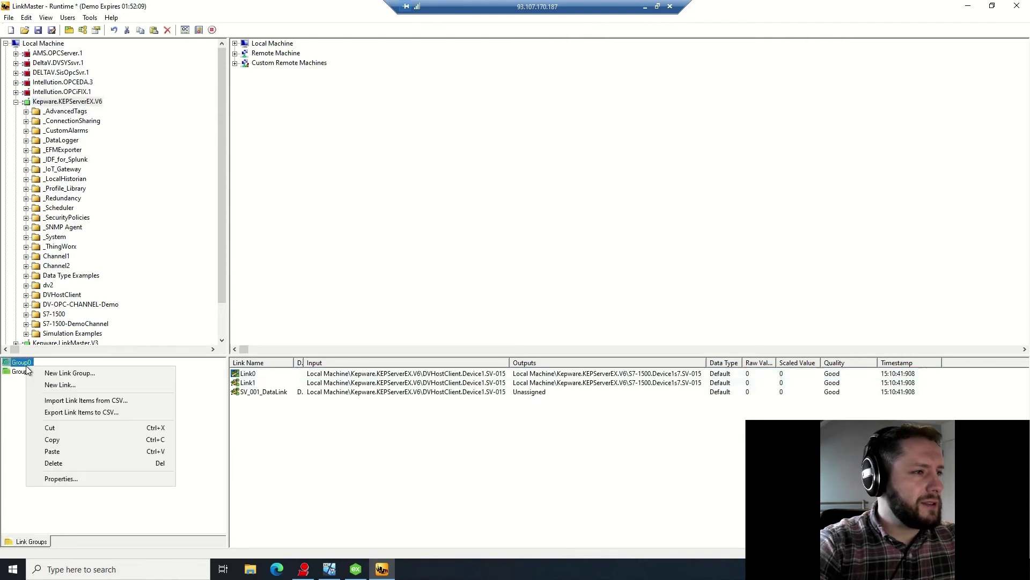
pyautogui.click(53, 381)
pyautogui.click(416, 188)
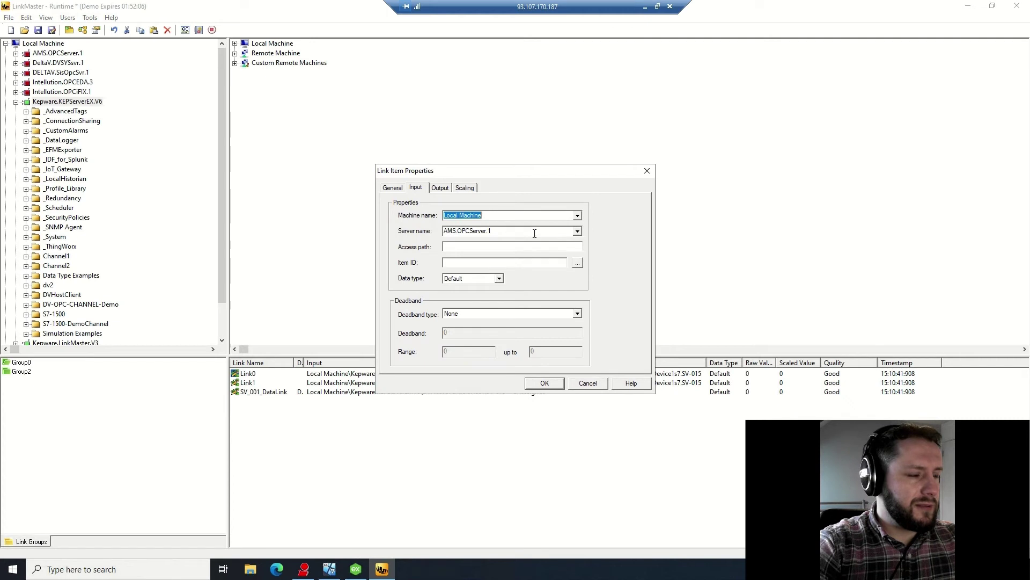
pyautogui.click(577, 231)
pyautogui.click(495, 275)
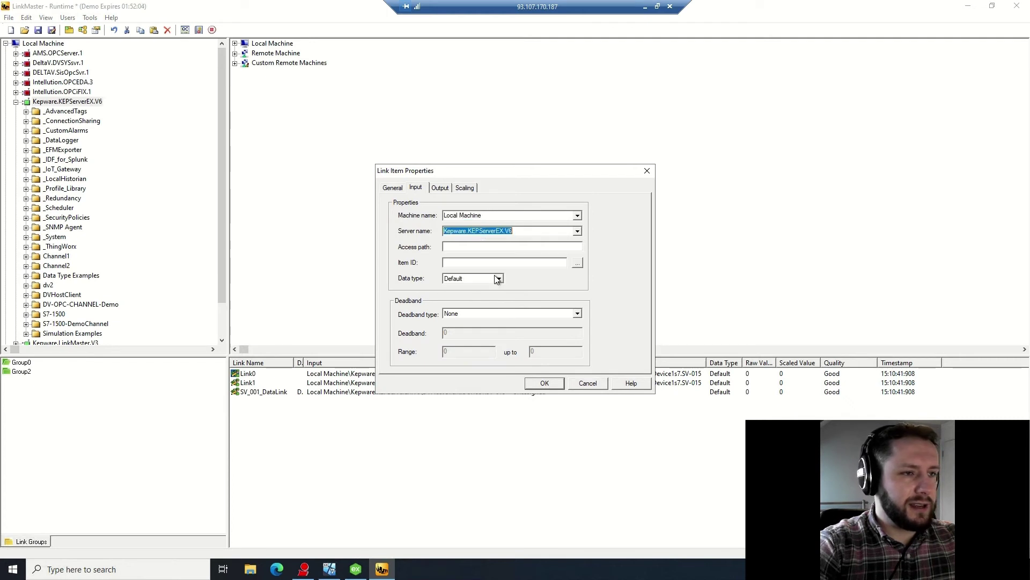
pyautogui.click(578, 261)
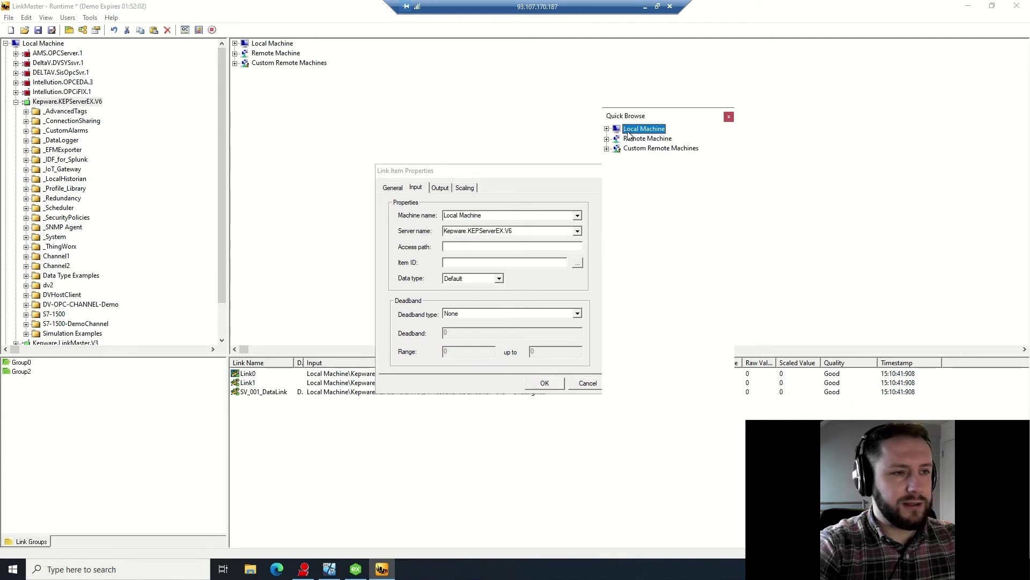
pyautogui.click(607, 128)
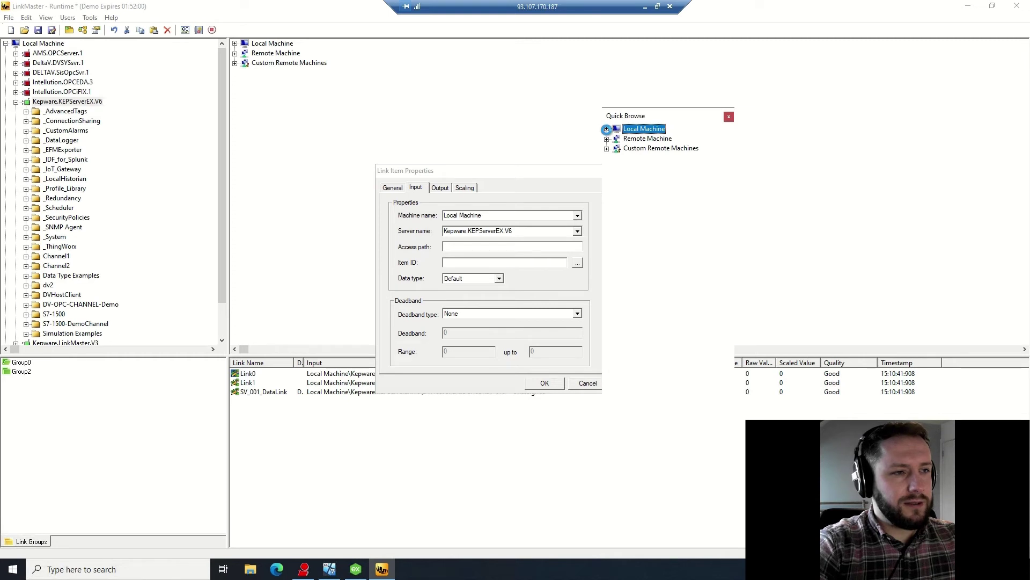
pyautogui.click(617, 188)
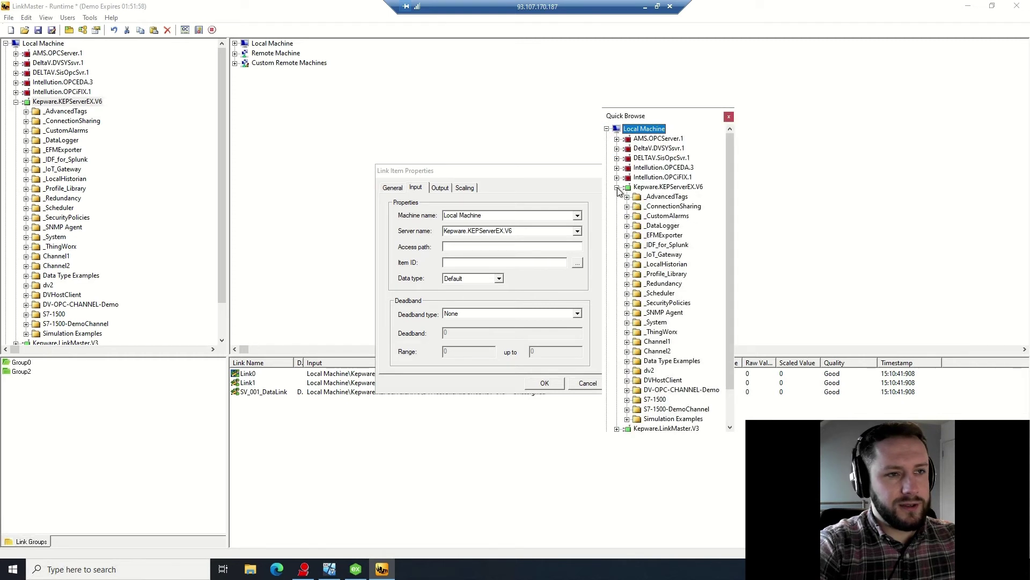
pyautogui.click(627, 390)
pyautogui.click(637, 419)
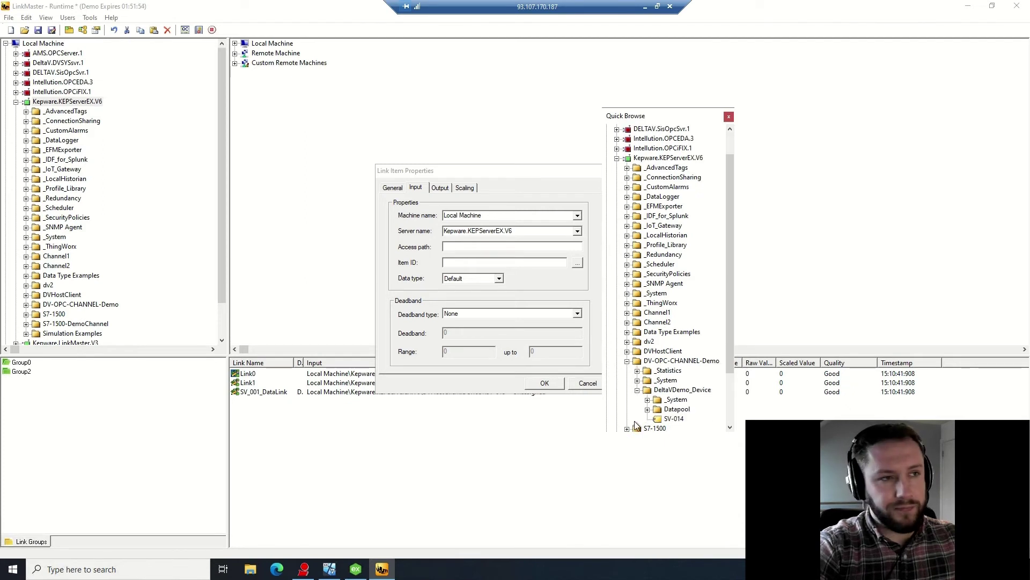
pyautogui.doubleClick(674, 419)
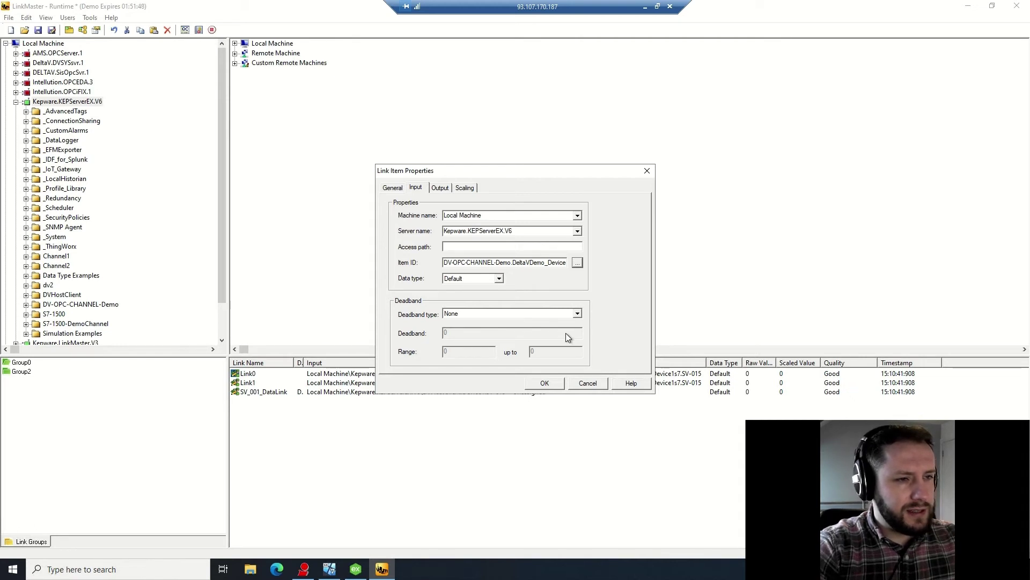
# - Set the link's output to KEPServerEX.V6 tag S7-1500-DemoChannel.S7-1500-Device-demo.SV-014, saving it as Link3
pyautogui.click(440, 187)
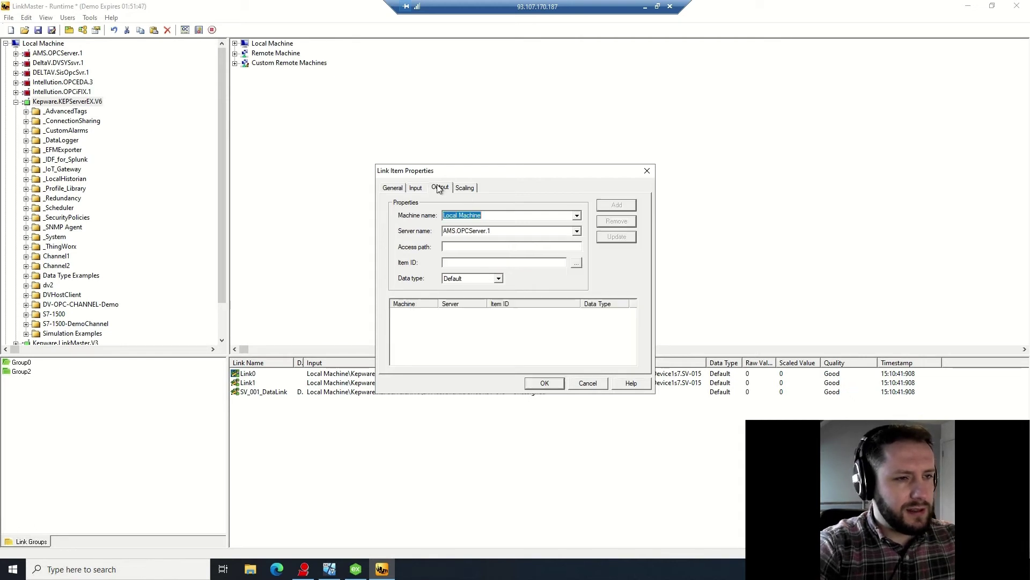
pyautogui.click(576, 230)
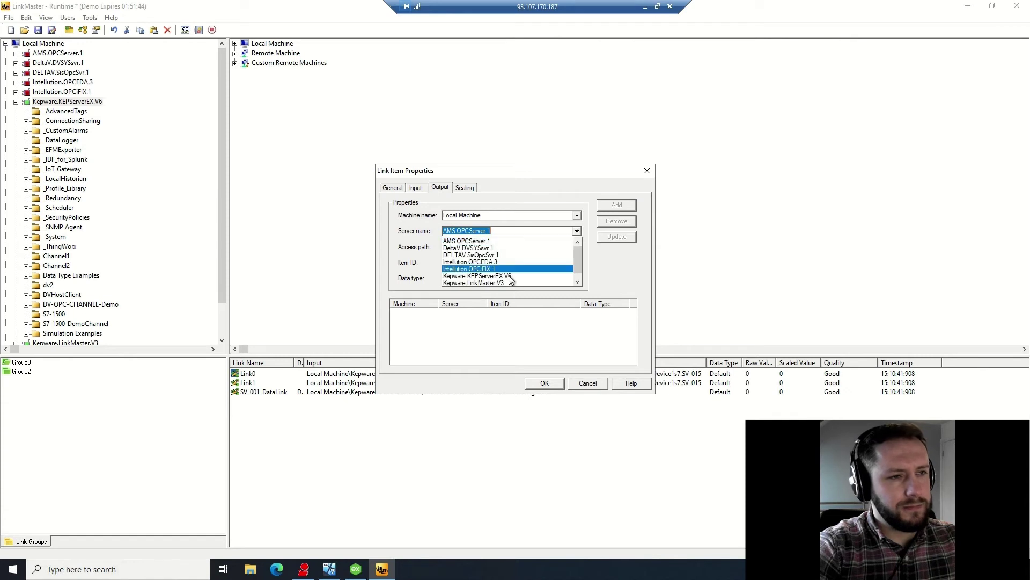
pyautogui.scroll(-1, 508, 279)
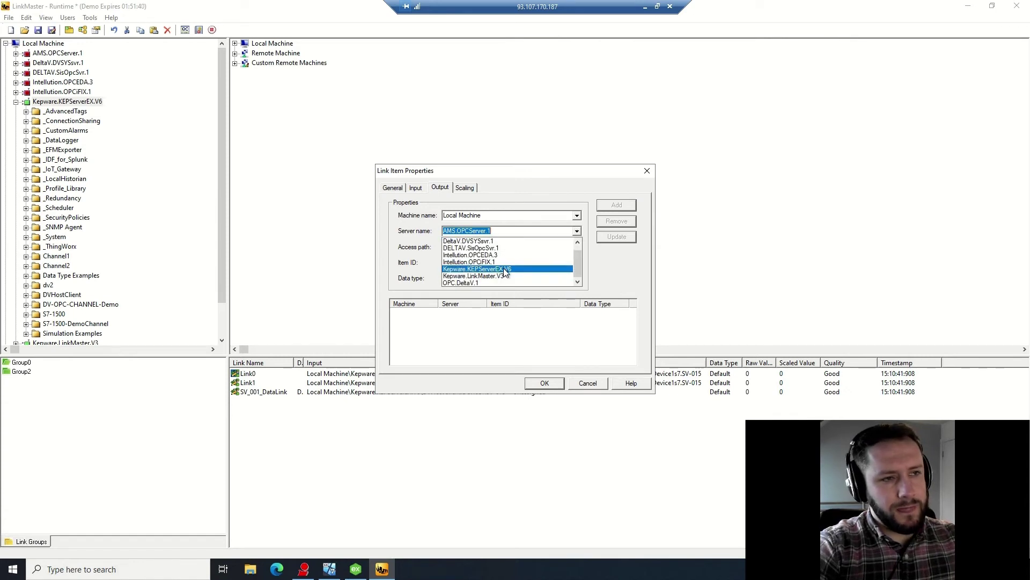
pyautogui.click(505, 269)
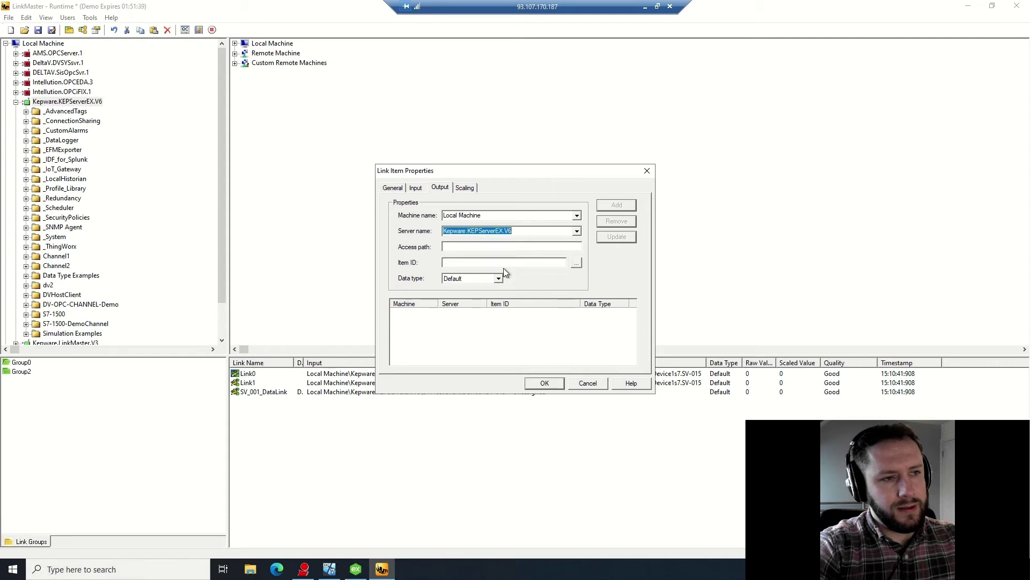
pyautogui.click(577, 263)
pyautogui.click(607, 128)
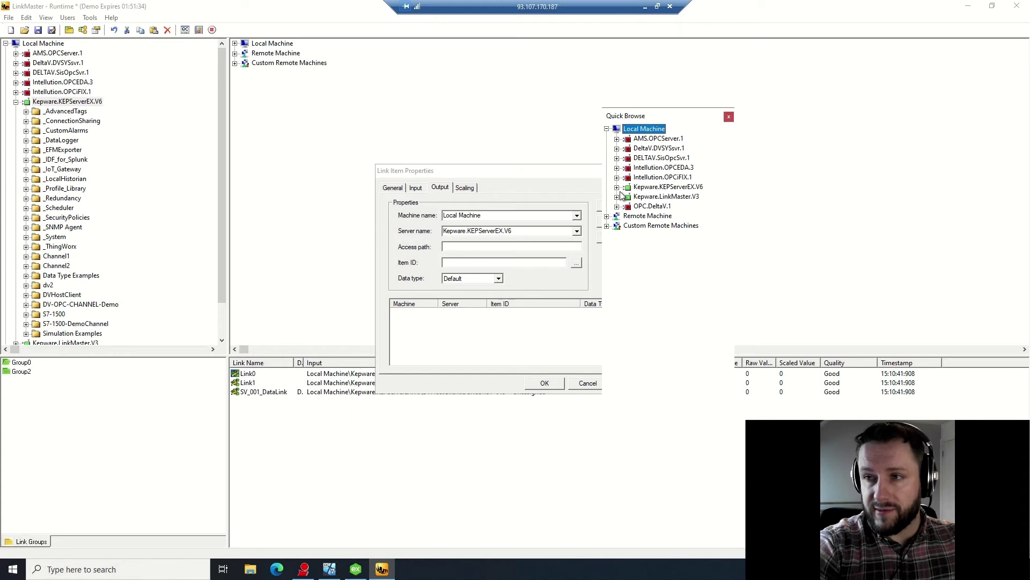
pyautogui.click(617, 188)
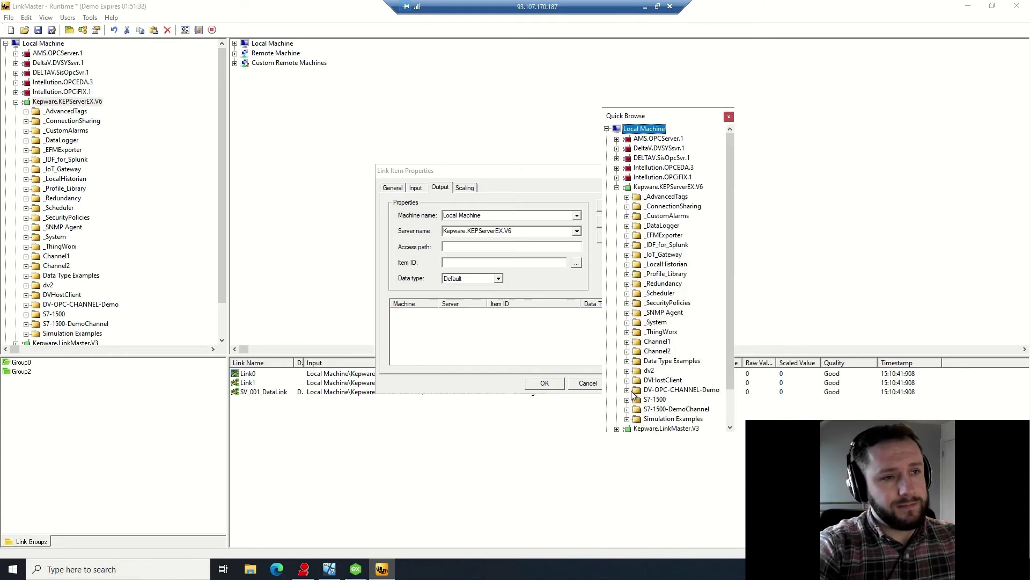
pyautogui.click(627, 410)
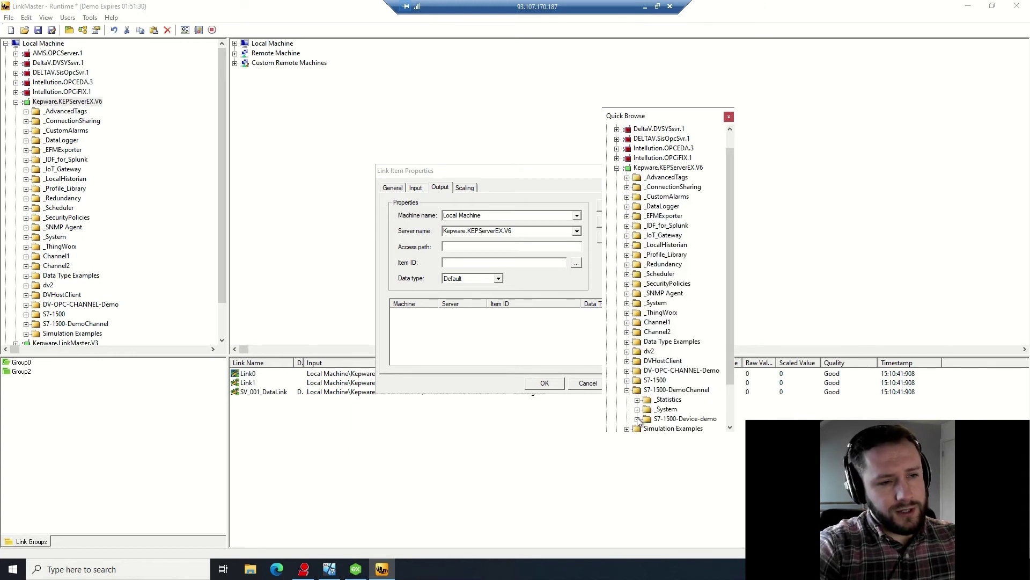
pyautogui.click(638, 419)
pyautogui.doubleClick(680, 422)
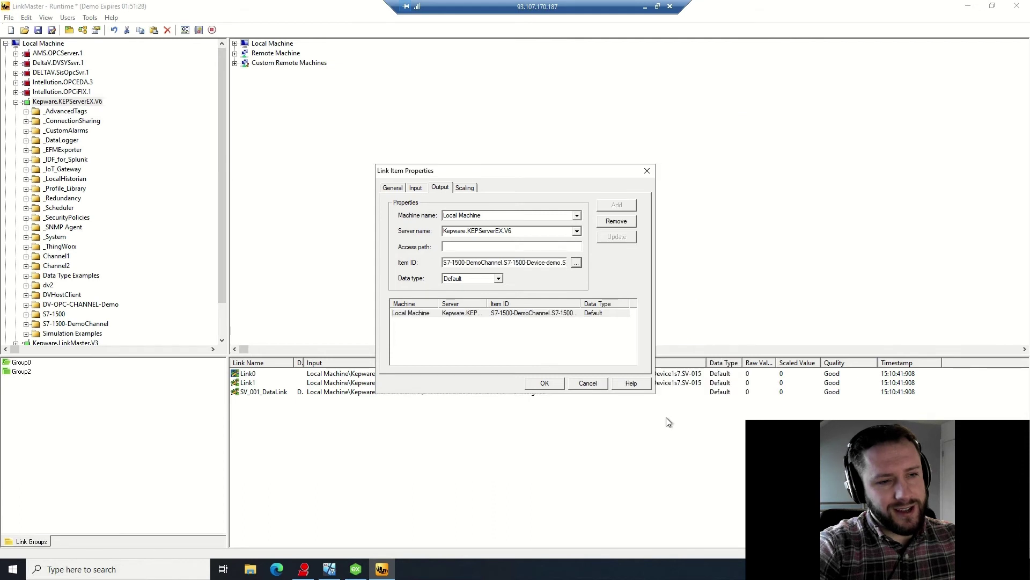
pyautogui.click(546, 384)
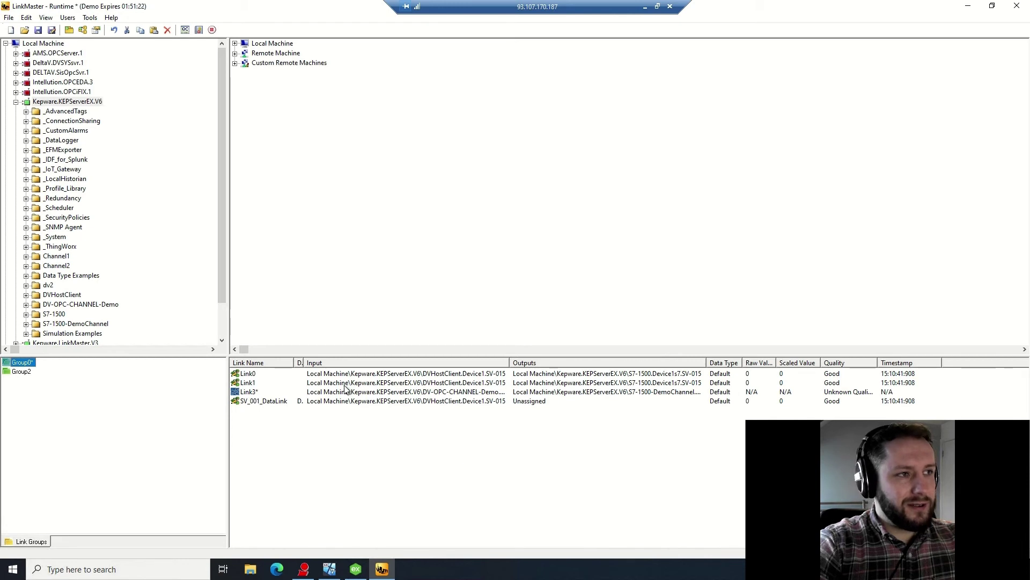
# - Select the Link3 row and enable interactive updates so DemoLink shows its live value and quality
pyautogui.moveTo(352, 394)
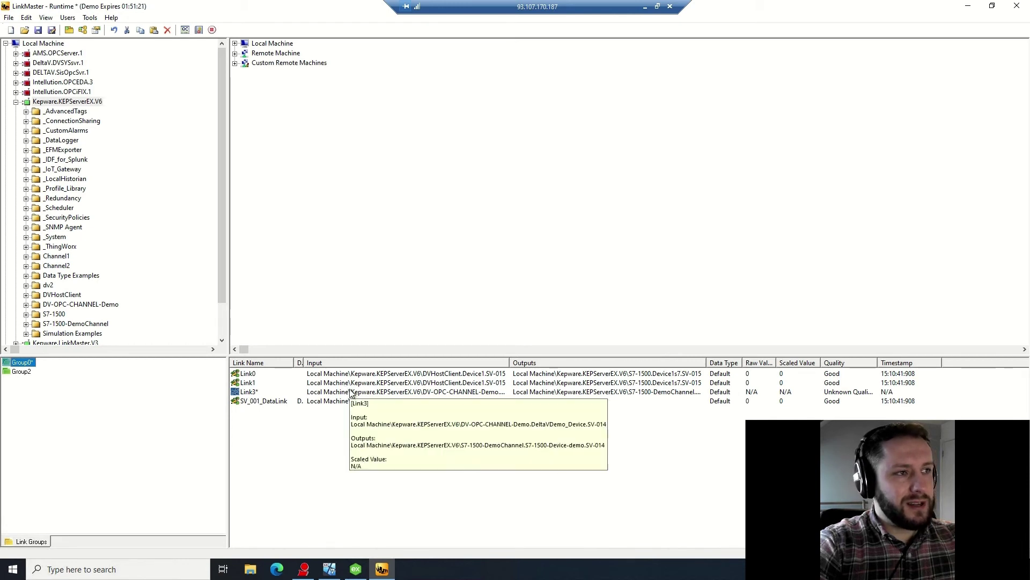
pyautogui.click(378, 396)
pyautogui.click(213, 30)
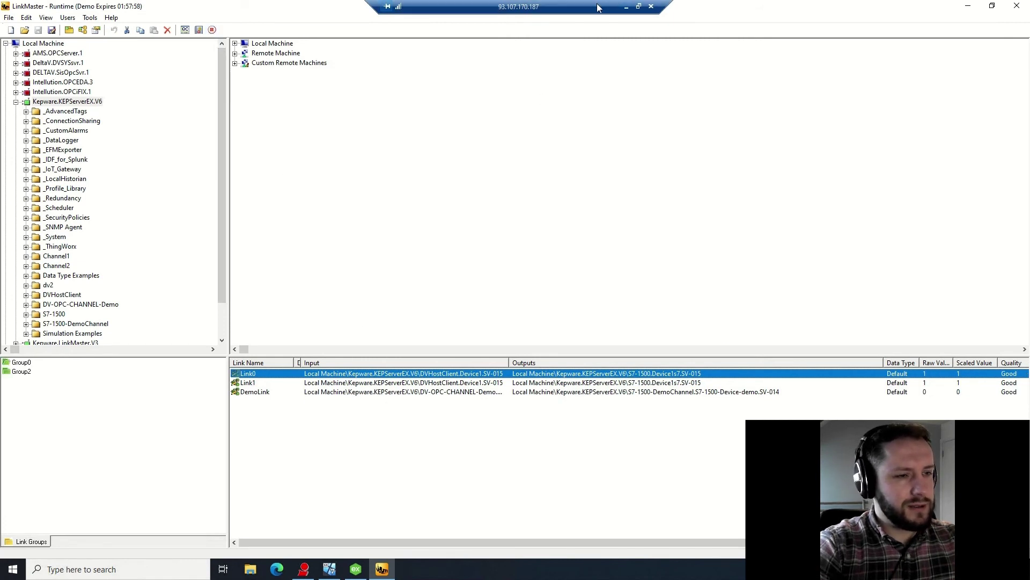
pyautogui.moveTo(706, 13); pyautogui.dragTo(659, 16)
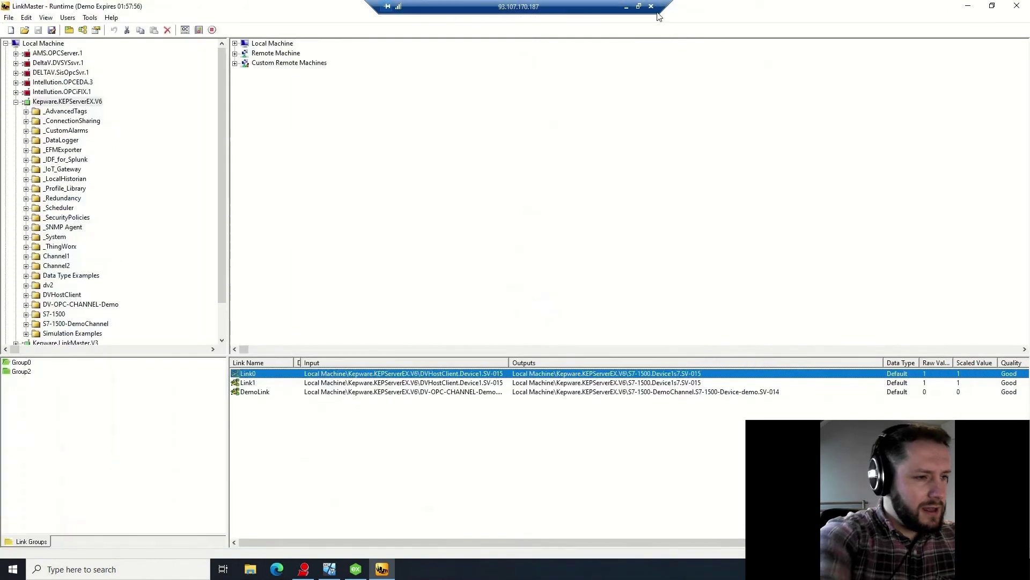
# - Place LinkMaster on the left half and the DeltaV Control Studio window on the right half
pyautogui.click(328, 570)
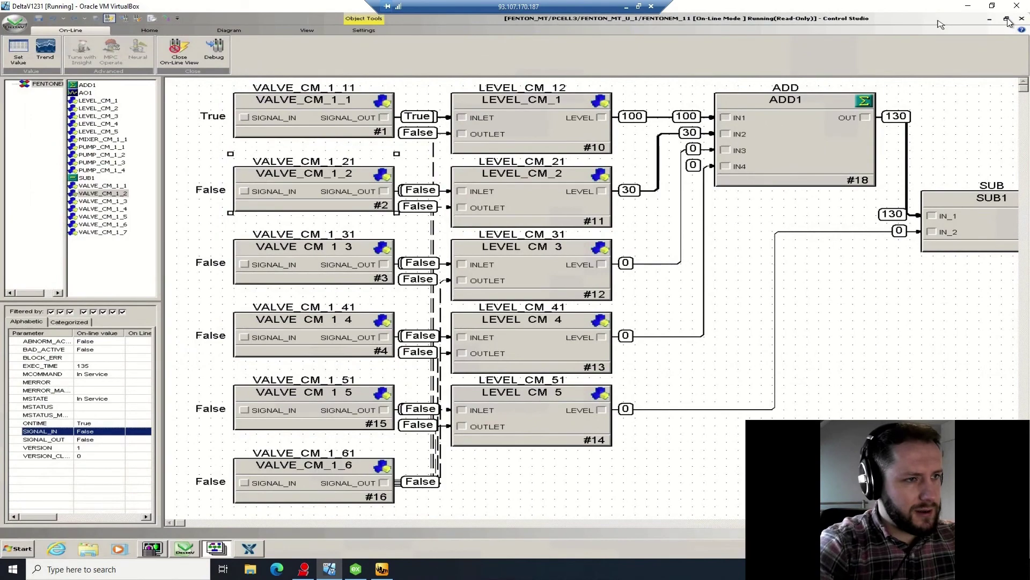
pyautogui.click(992, 6)
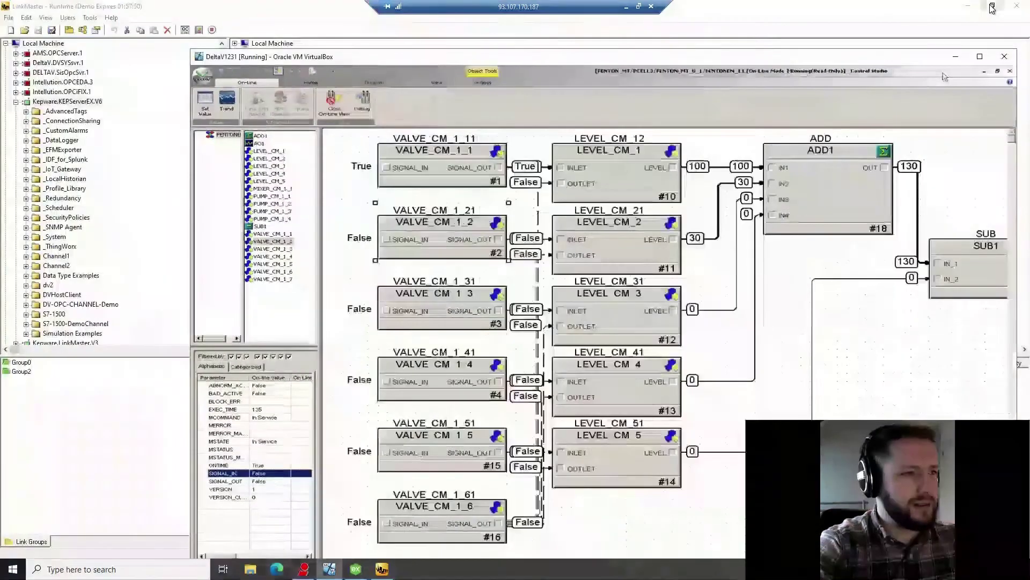
pyautogui.click(635, 44)
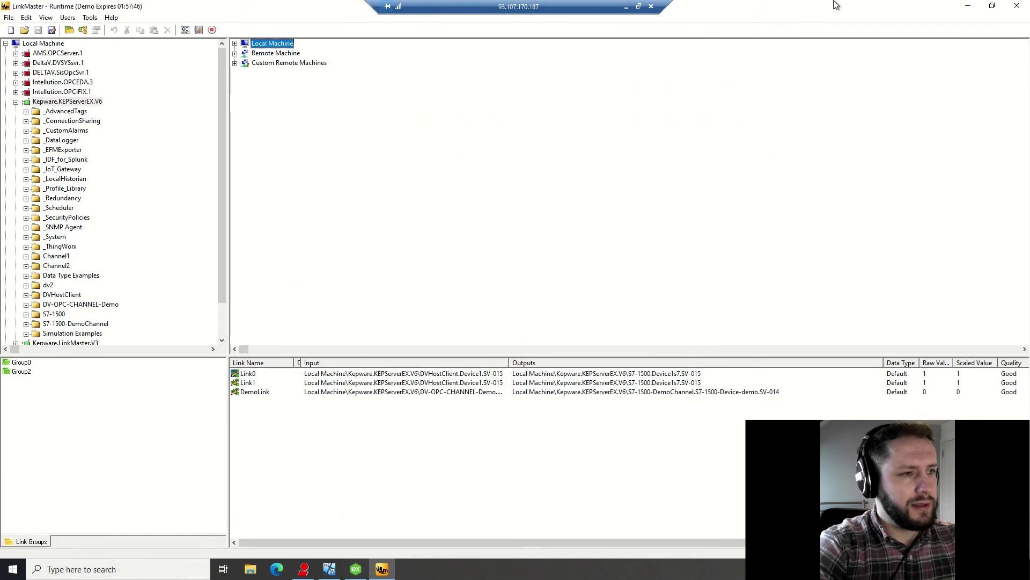
pyautogui.moveTo(836, 6); pyautogui.dragTo(3, 74)
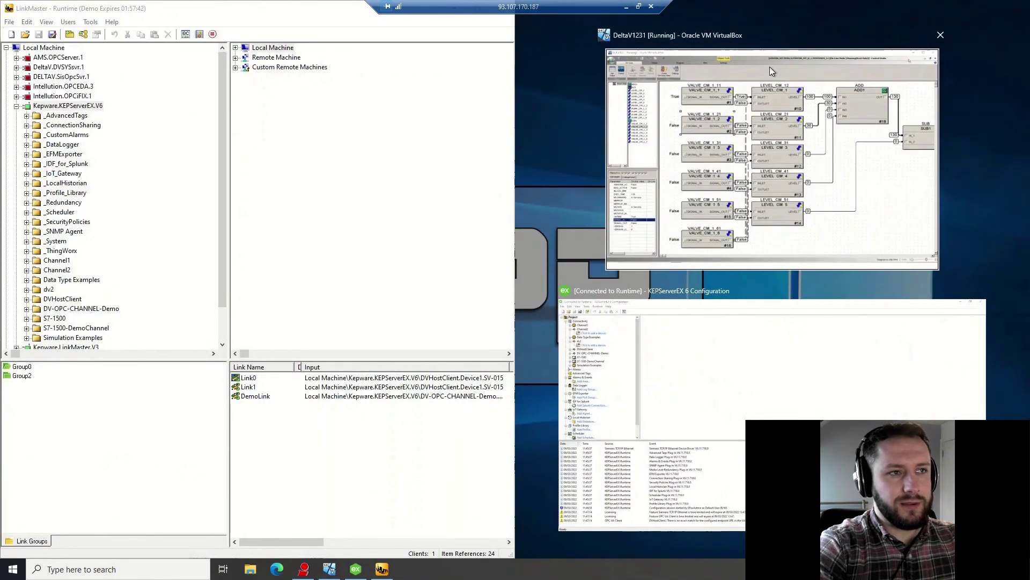
pyautogui.click(770, 67)
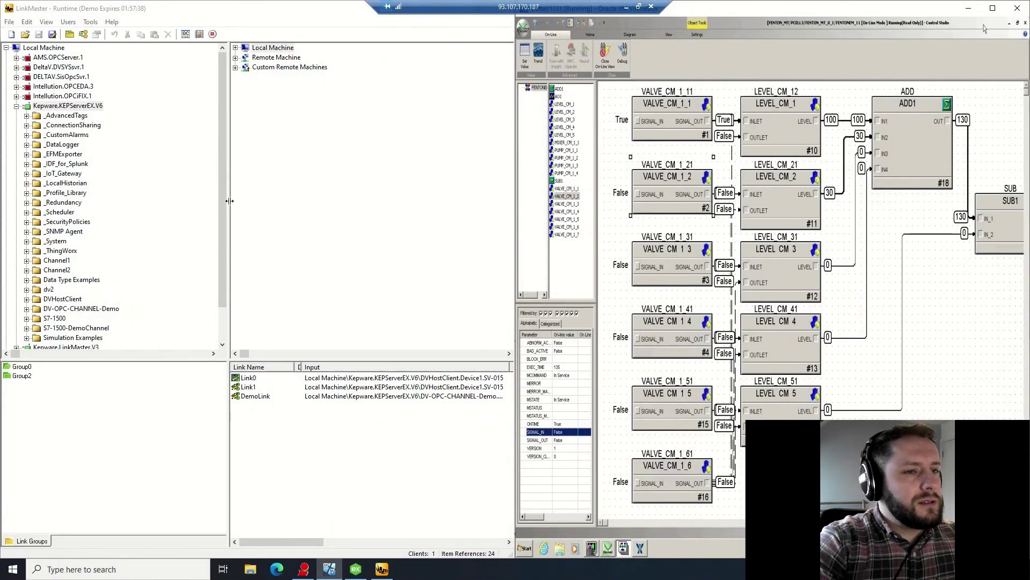
# - Narrow LinkMaster's server tree and link groups panes to widen the link list's value, quality and timestamp columns
pyautogui.moveTo(230, 201); pyautogui.dragTo(130, 218)
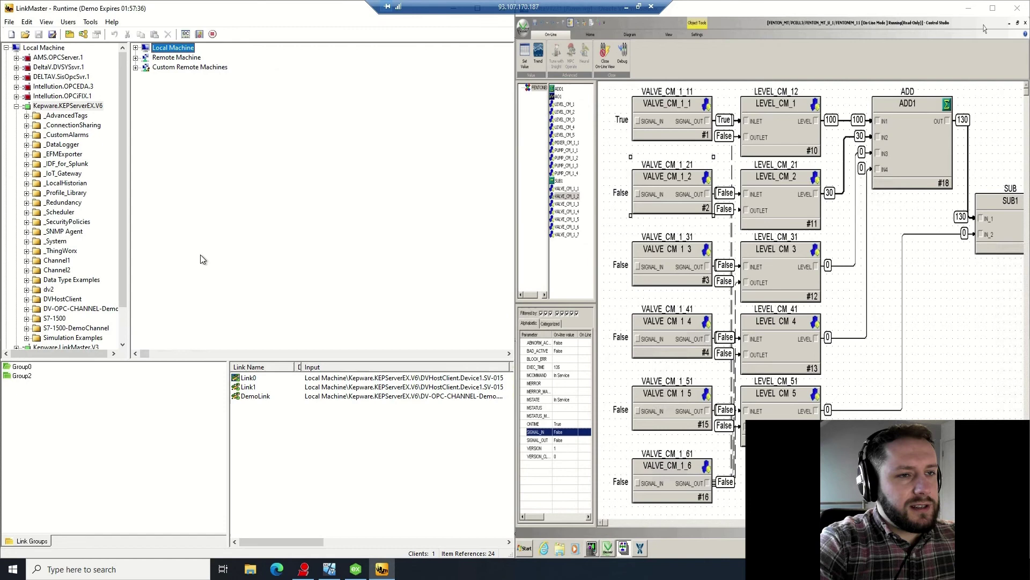
pyautogui.moveTo(230, 421); pyautogui.dragTo(51, 422)
pyautogui.moveTo(208, 542); pyautogui.dragTo(444, 540)
pyautogui.hotkey('alt', 'Tab')
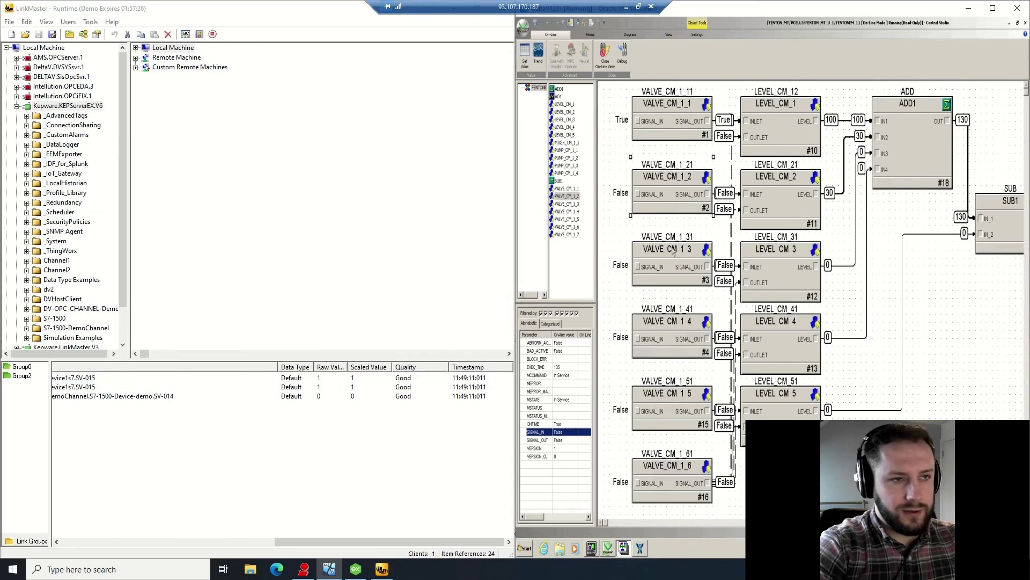
# - Switch VALVE_CM_1_2's SIGNAL_IN to True, then write it back to False
pyautogui.doubleClick(570, 433)
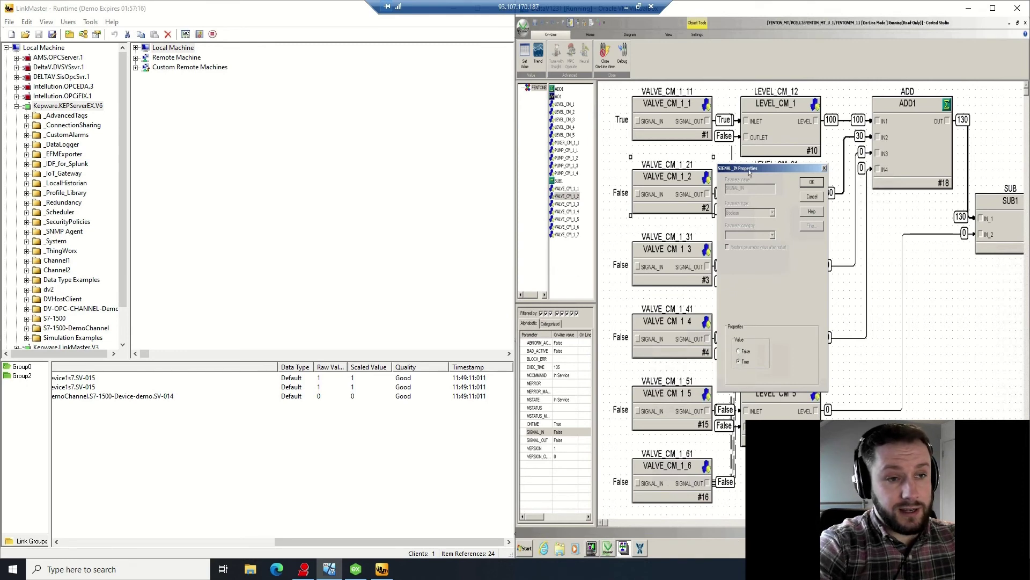
pyautogui.click(808, 183)
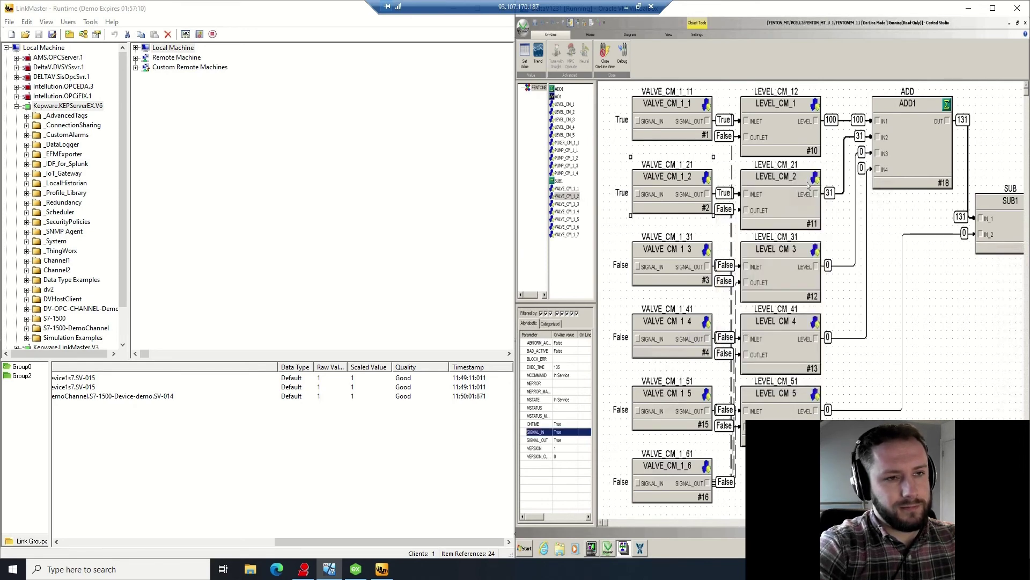
pyautogui.doubleClick(573, 433)
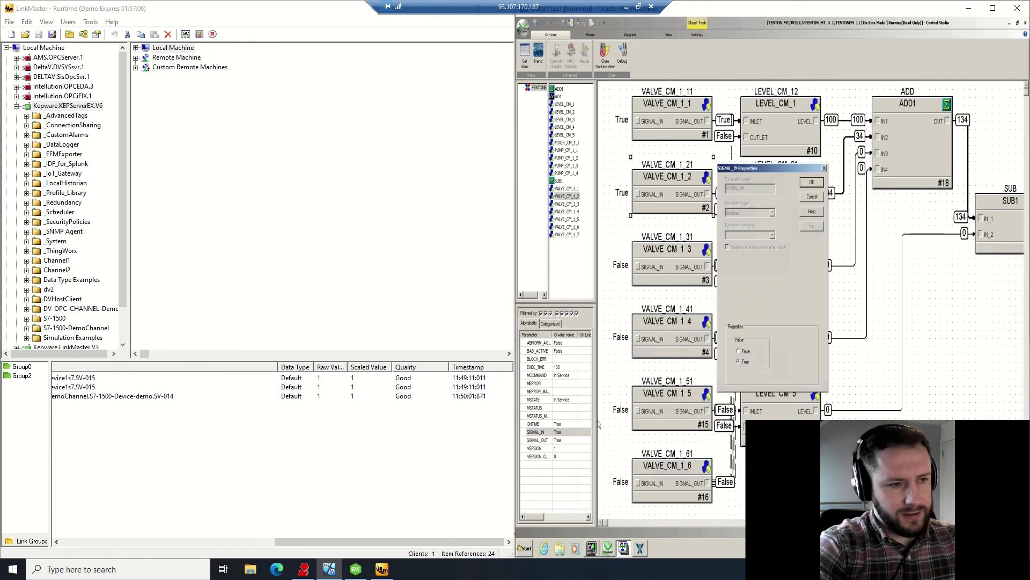
pyautogui.press('Return')
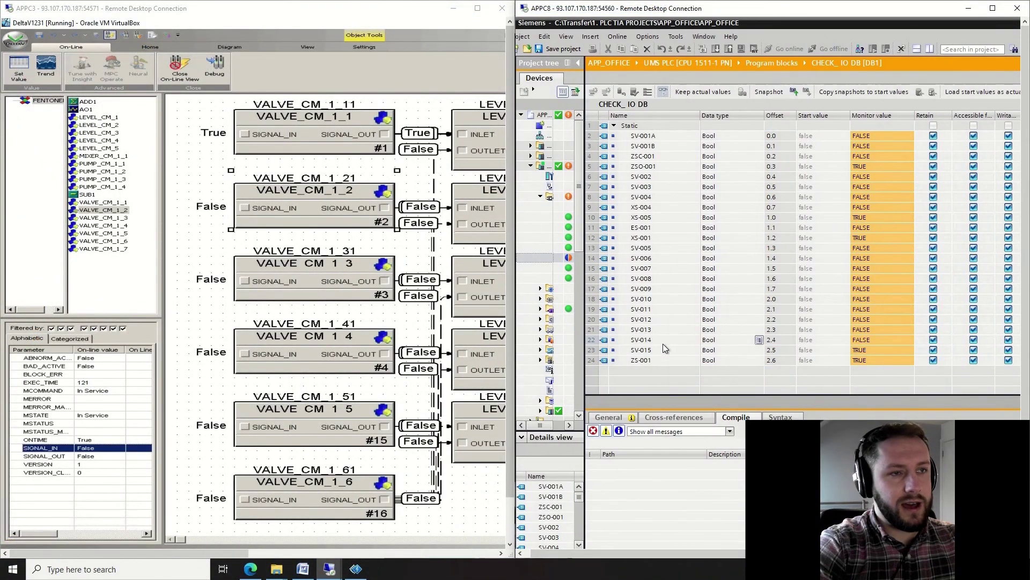
# - Check SV-014's monitored and start values in the CHECK_IO data block
pyautogui.click(663, 343)
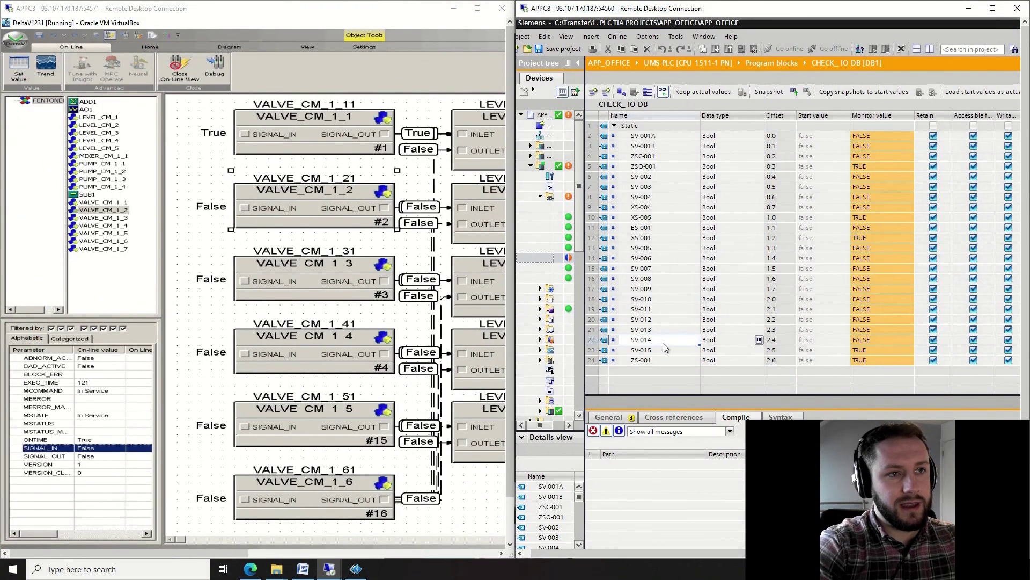
pyautogui.click(875, 339)
pyautogui.click(820, 341)
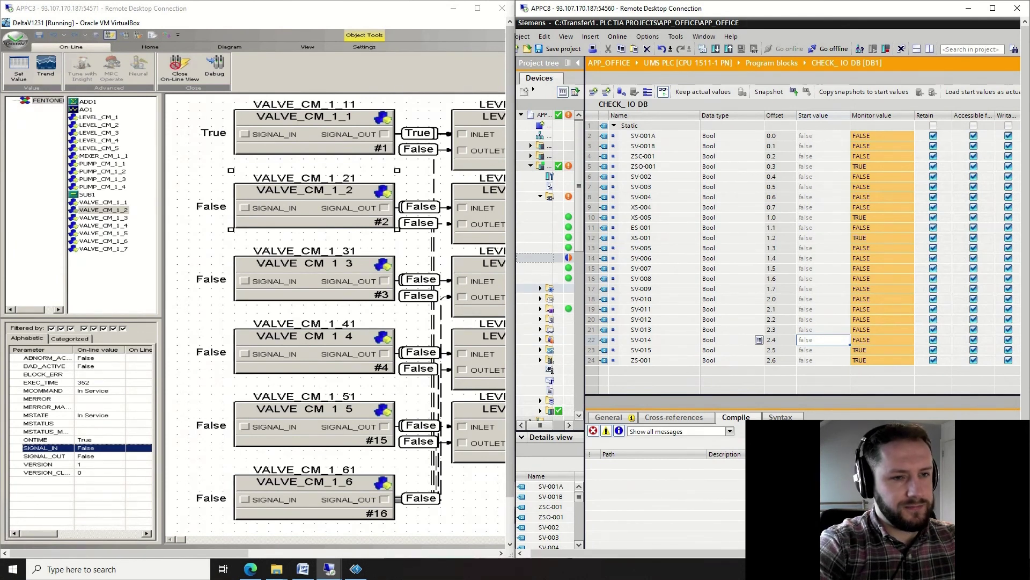
# - In DeltaV, select VALVE_CM_1_2 and set its SIGNAL_IN parameter to True
pyautogui.click(88, 102)
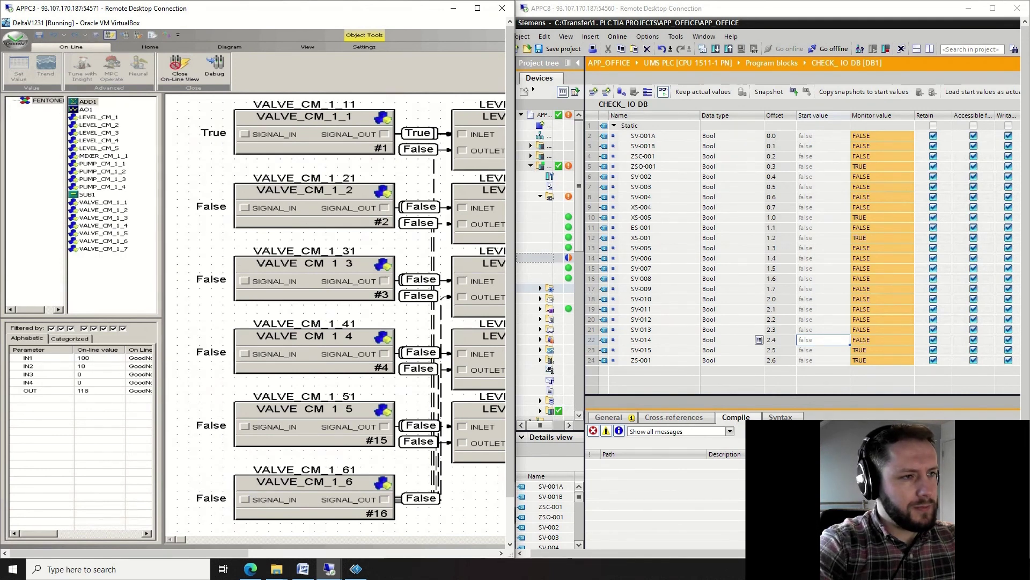
pyautogui.click(355, 36)
pyautogui.click(309, 191)
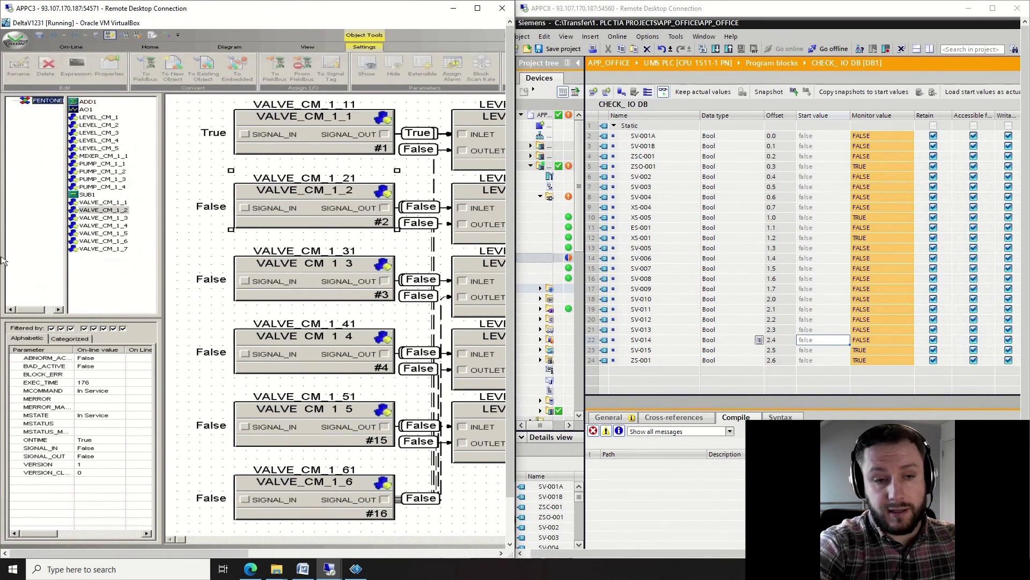
pyautogui.doubleClick(95, 448)
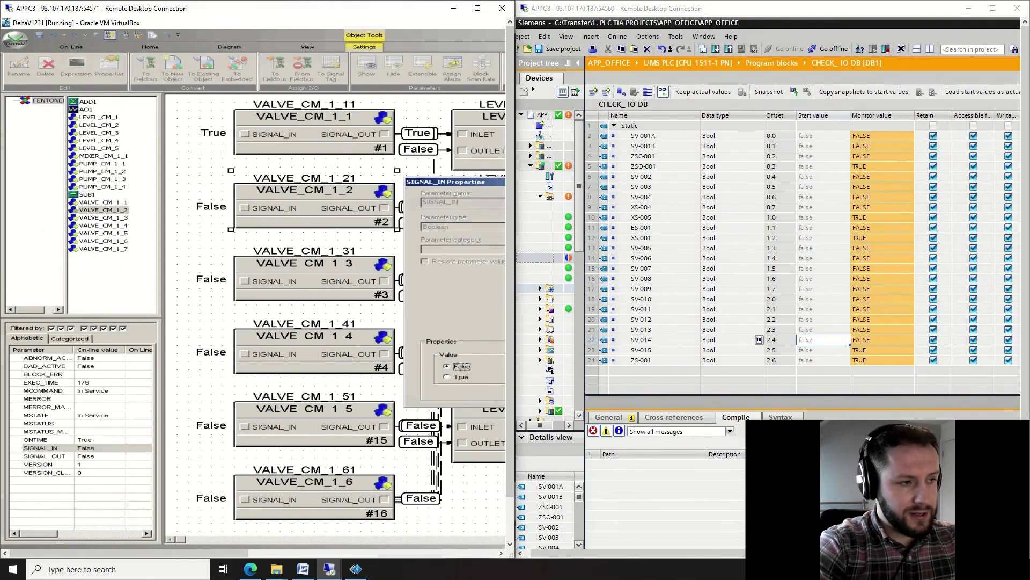
pyautogui.click(448, 377)
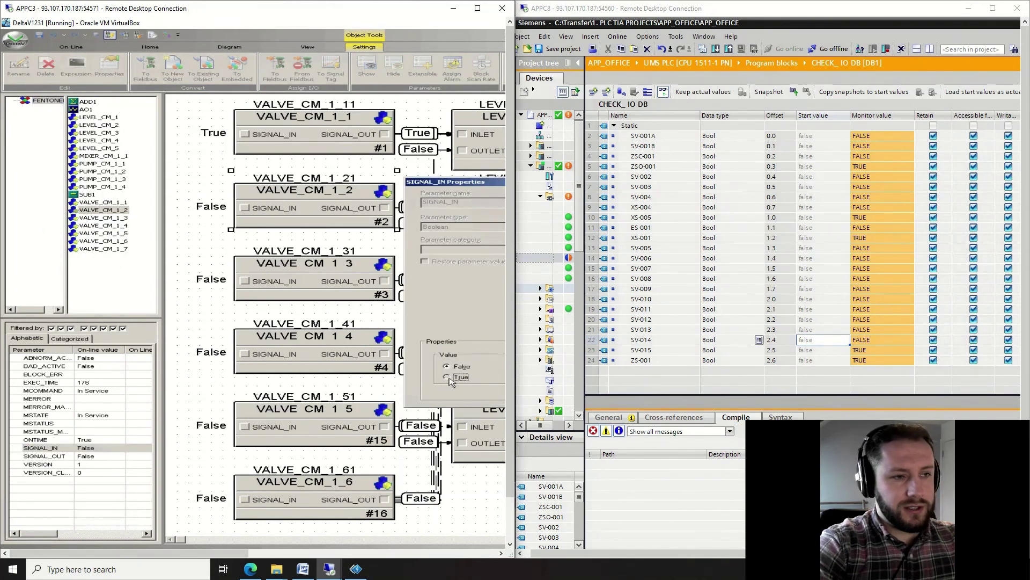
pyautogui.press('Return')
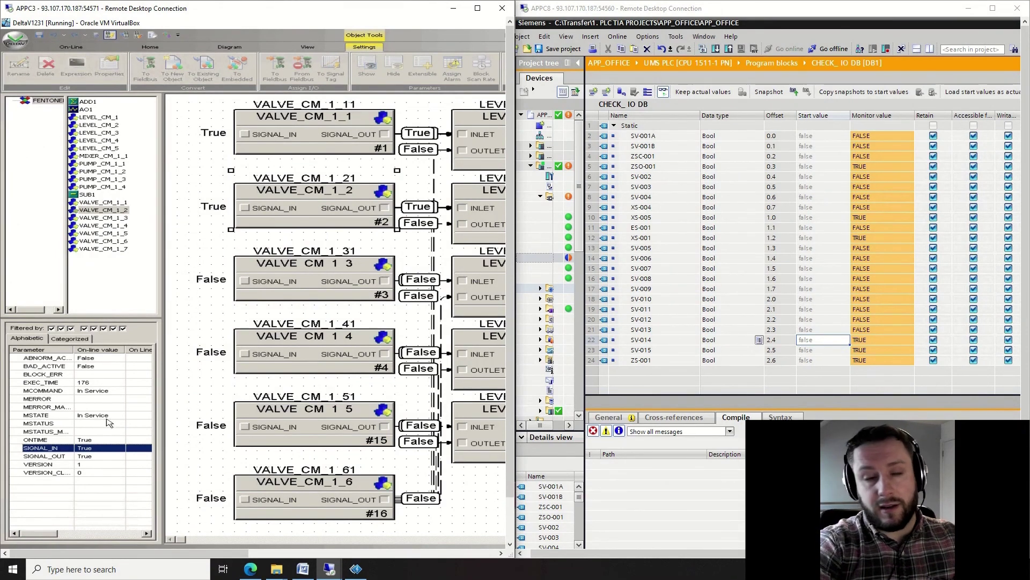
pyautogui.doubleClick(95, 449)
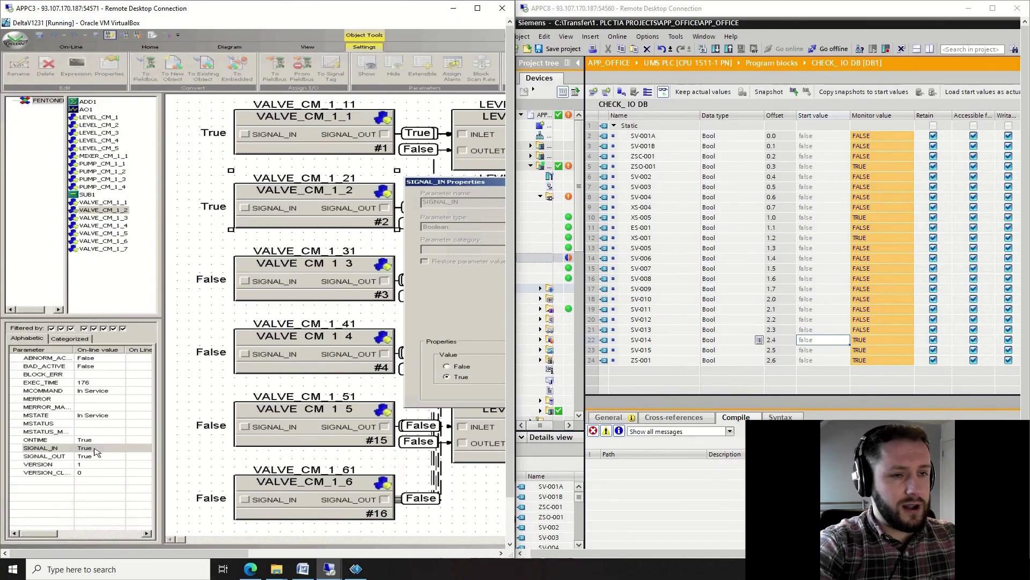